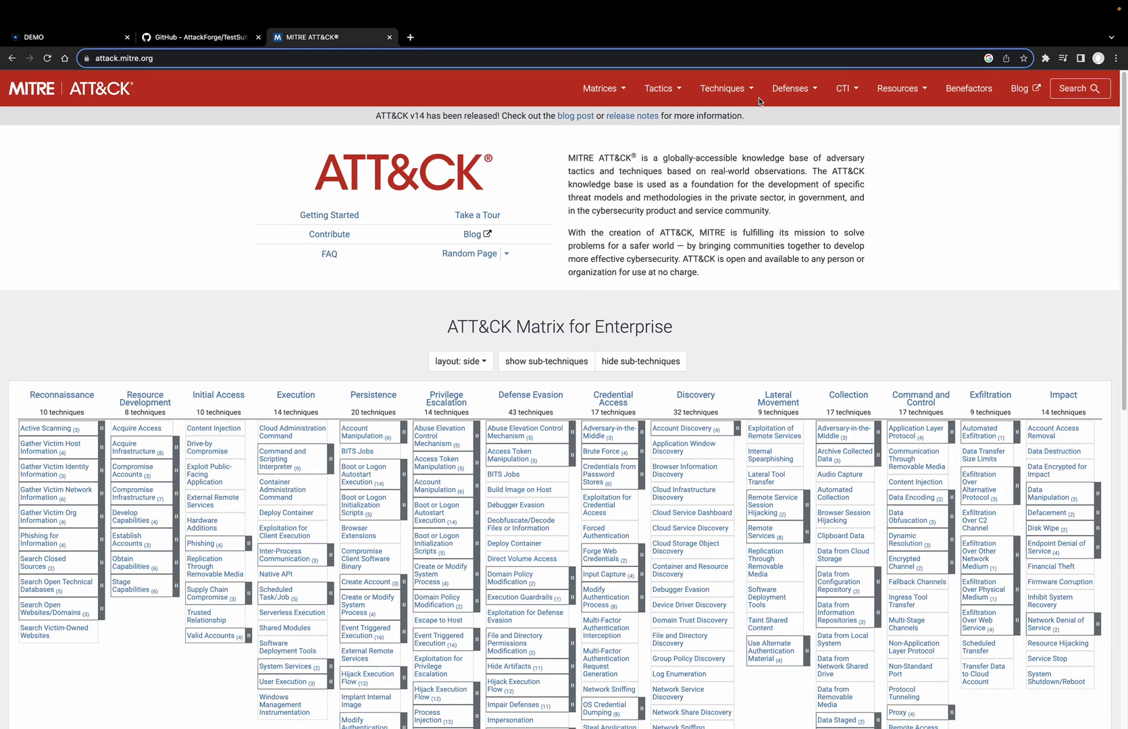
Show the tactic matrices list on MITRE ATT&CK, then return to the AttackForge demo dashboard.
left_click(661, 89)
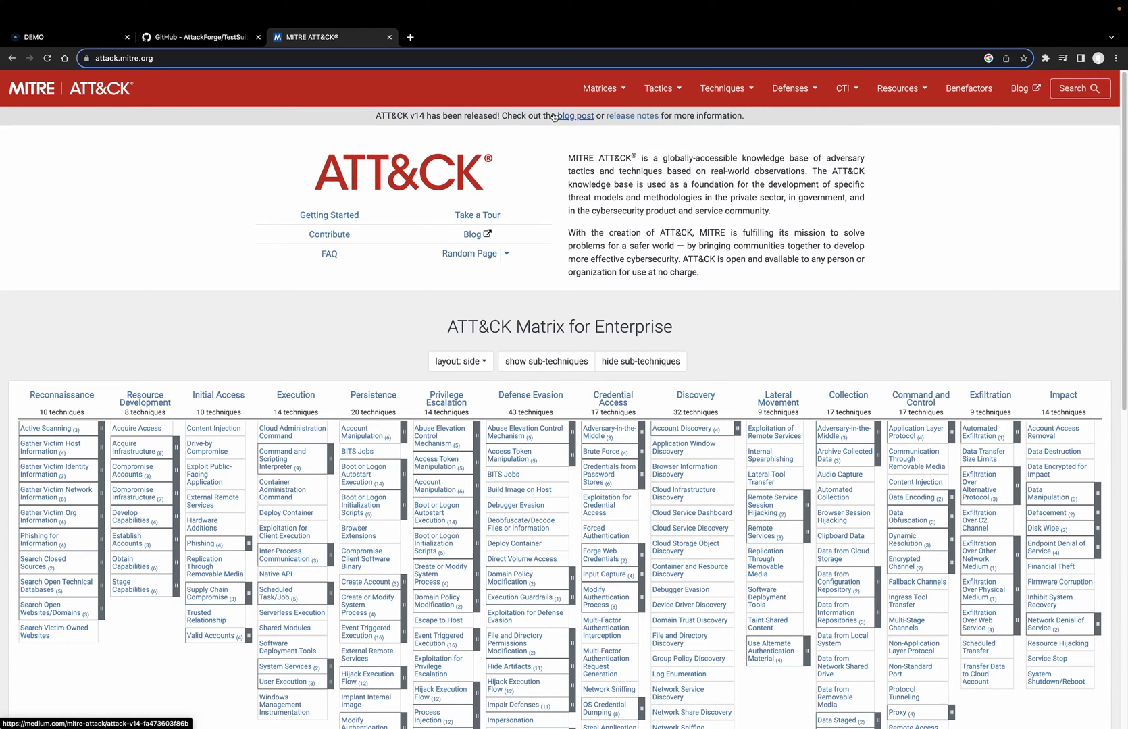
left_click(92, 45)
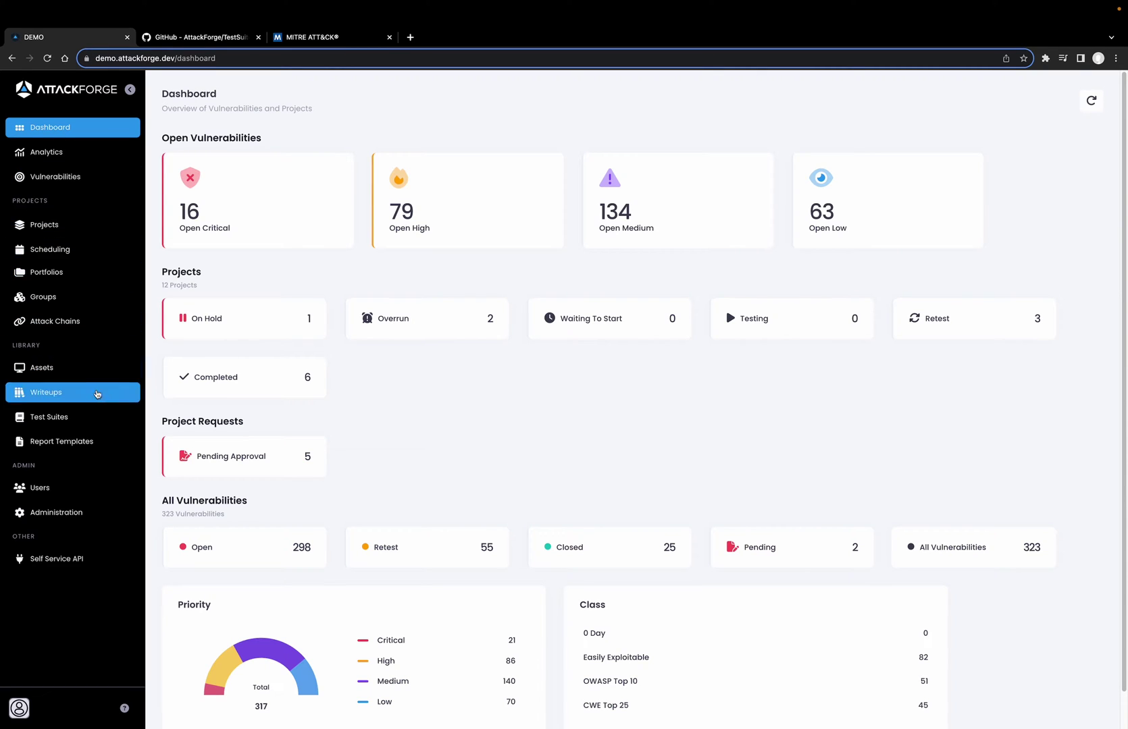
Start a new test suite named 'MITRE ATT&CK - Enterprise' with a description and code ATT&CK-ENT.
left_click(79, 418)
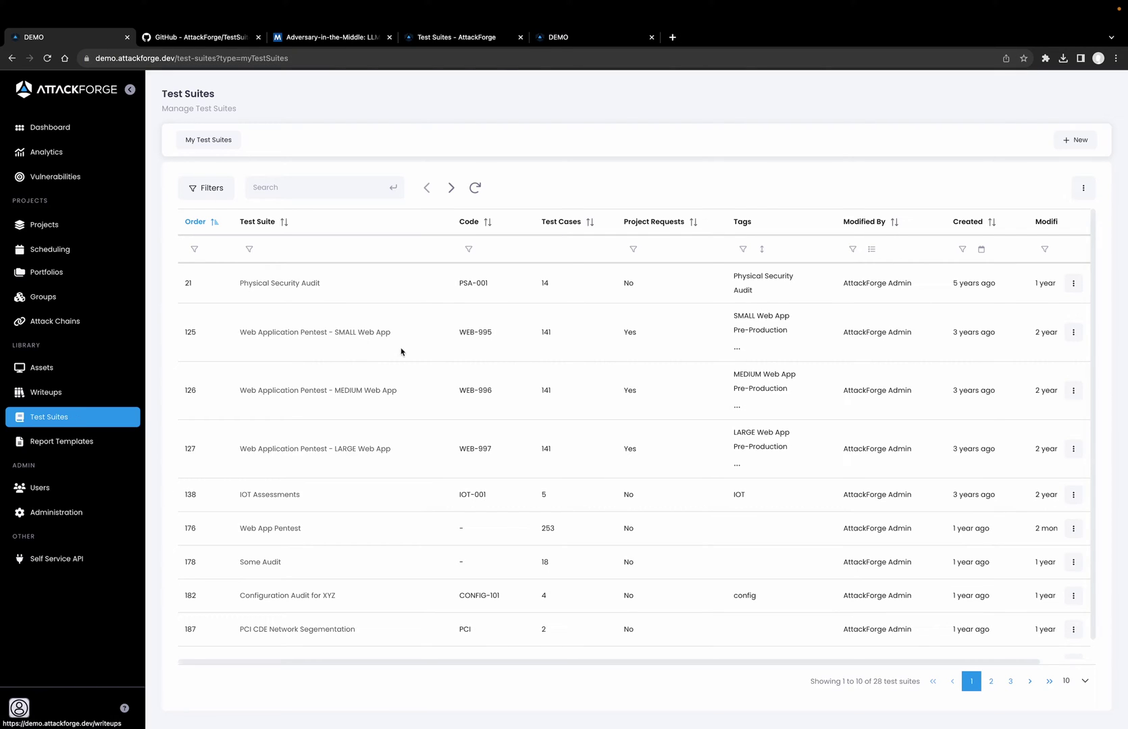
left_click(1075, 140)
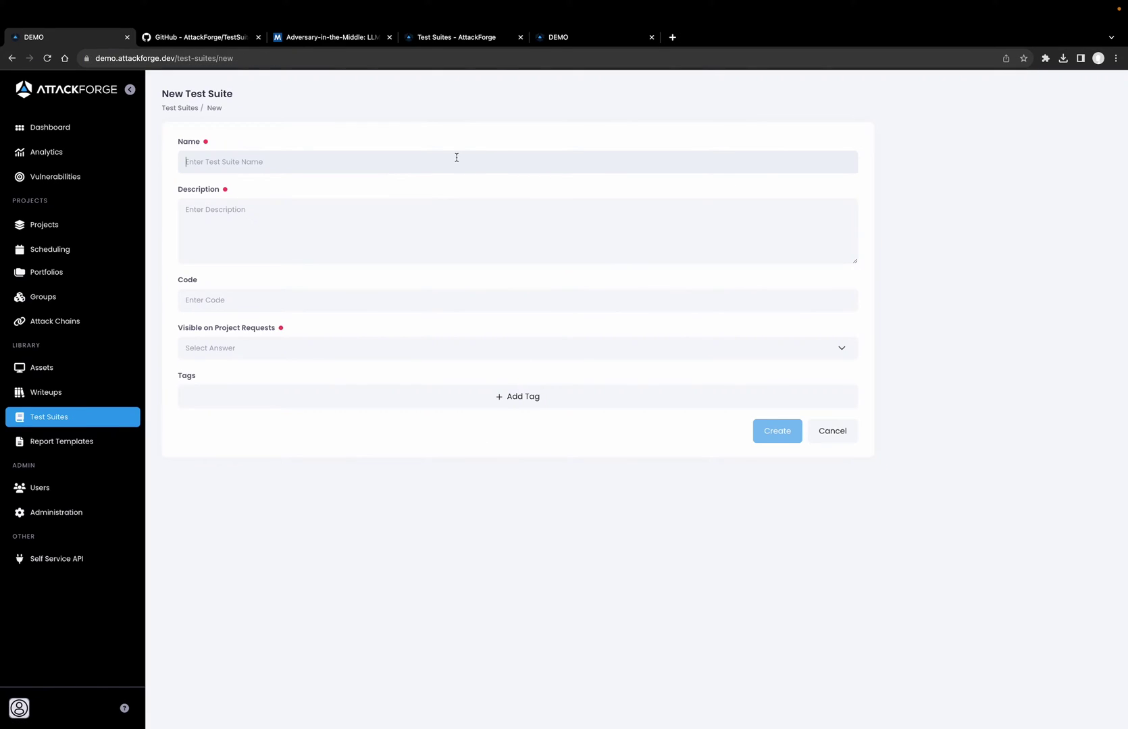
left_click(432, 163)
left_click(458, 161)
type("MITRE ATT&CK - Enterprise")
left_click(388, 235)
type("All techniques for MITRE ATT&CK - Enterprise")
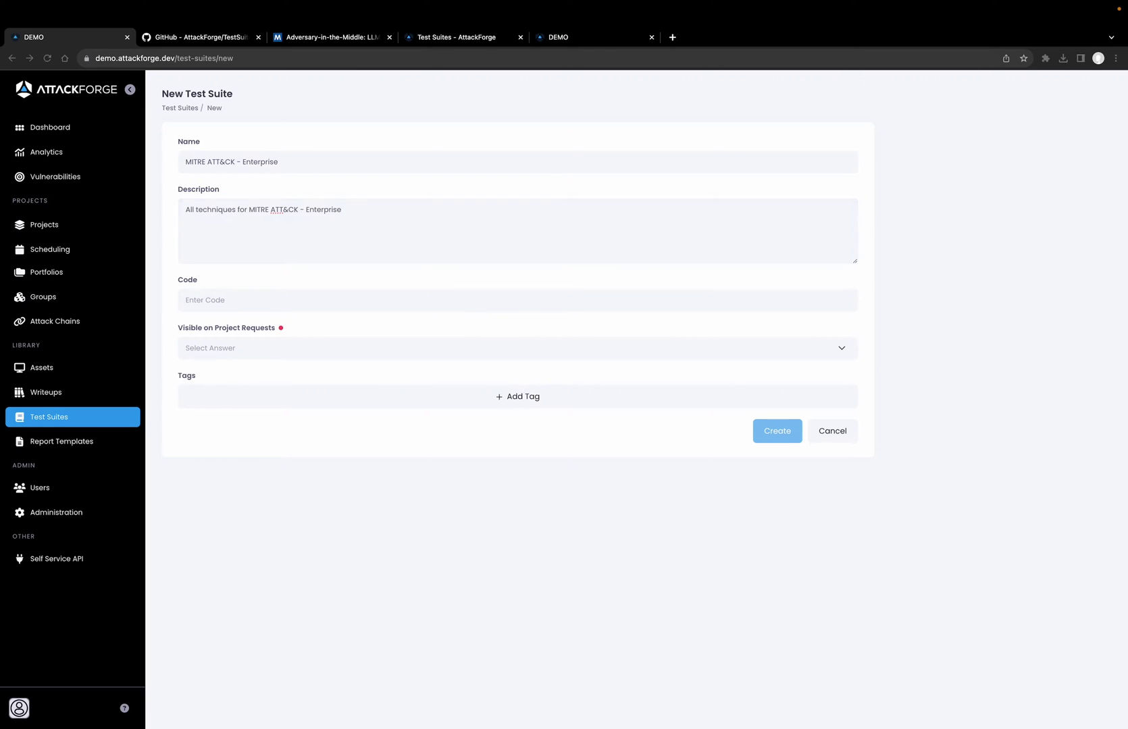
left_click(323, 302)
type("ATT&CK-ENT")
Make the suite visible on project requests, tag it 'Mitre ATT&CK Enterprise', and create it.
left_click(490, 348)
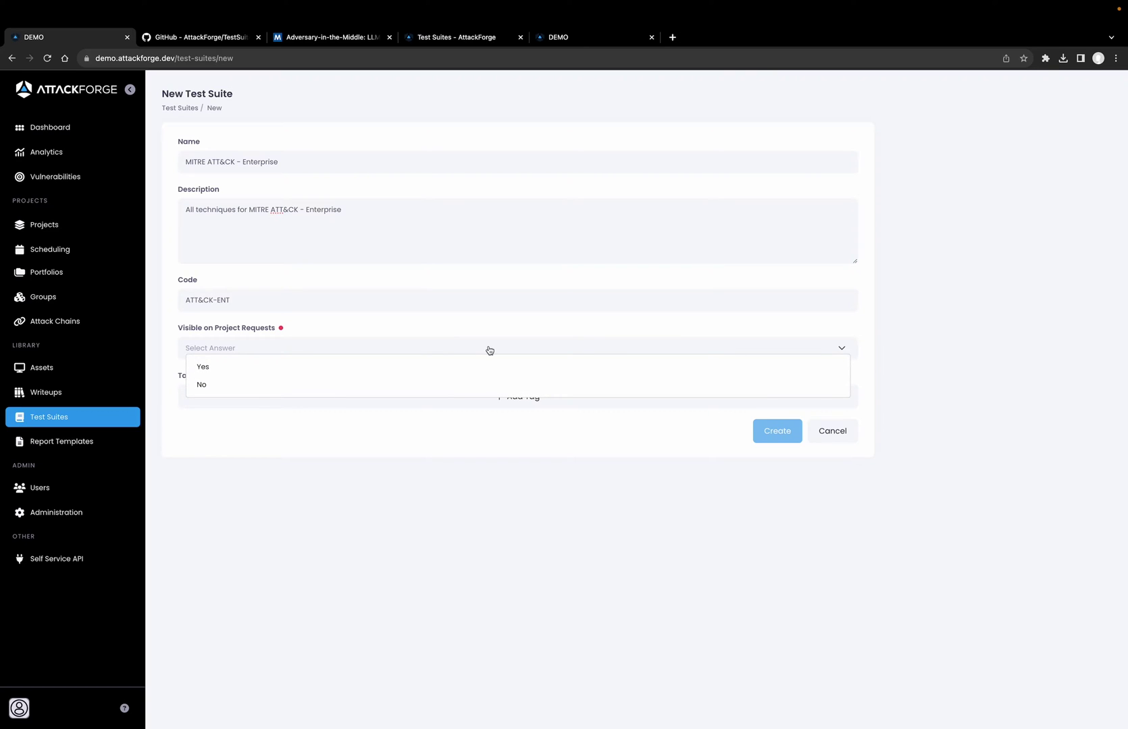
left_click(441, 370)
left_click(678, 402)
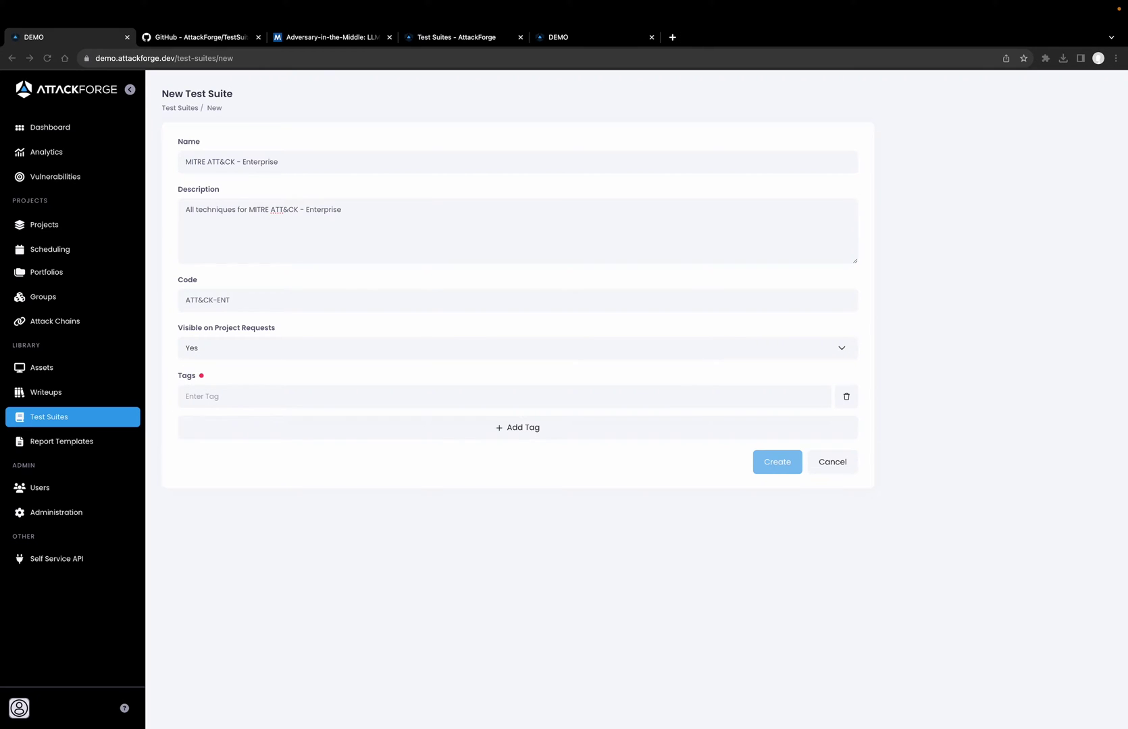
left_click(315, 397)
type("Mitre ATT&CK Enterprise")
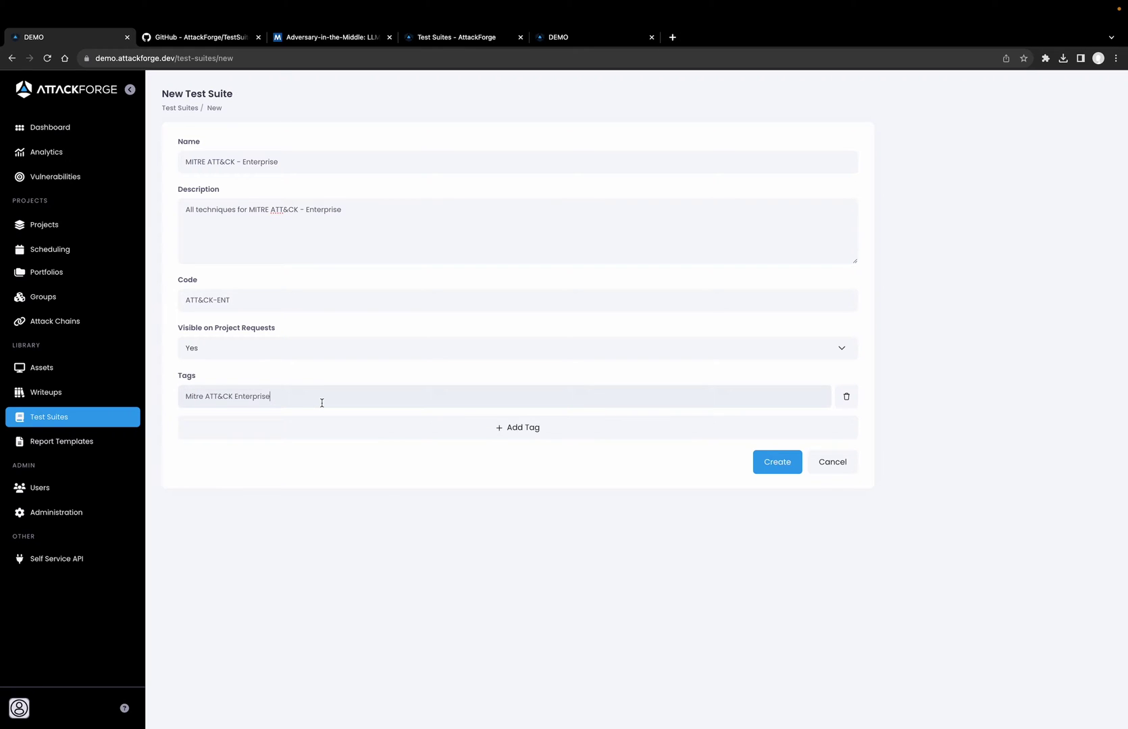
left_click(777, 463)
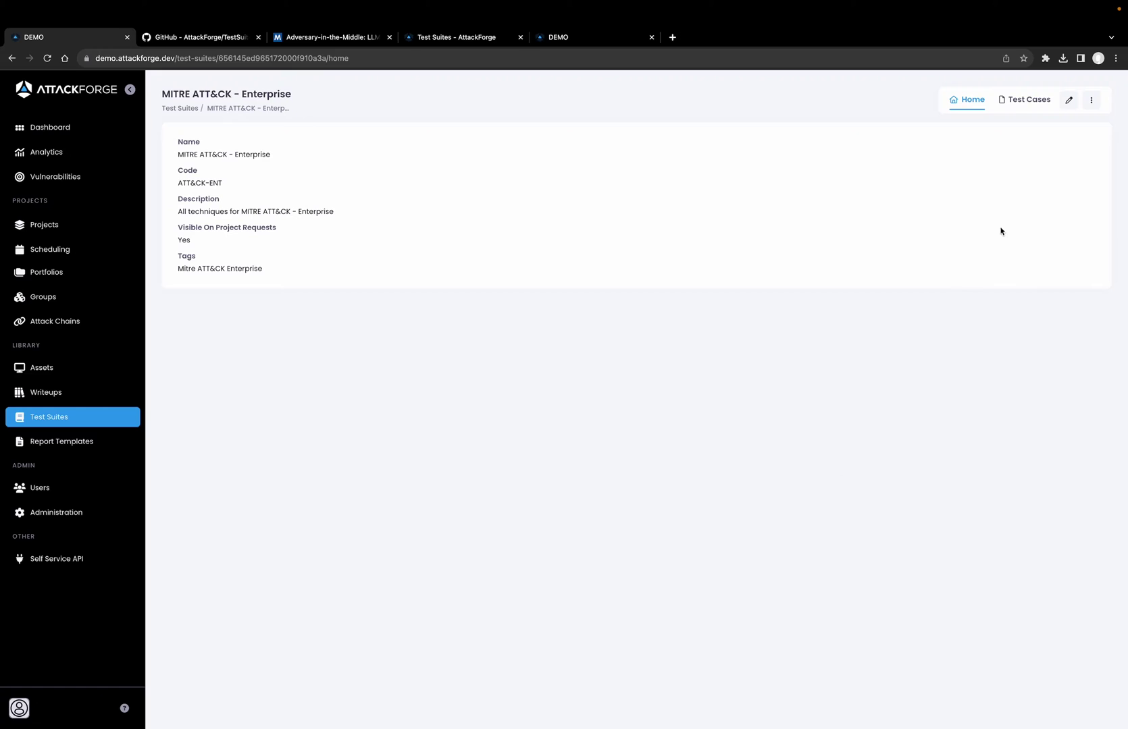
From the suite's Test Cases, choose Add > Import Test Cases with the AttackForge JSON source.
left_click(1021, 108)
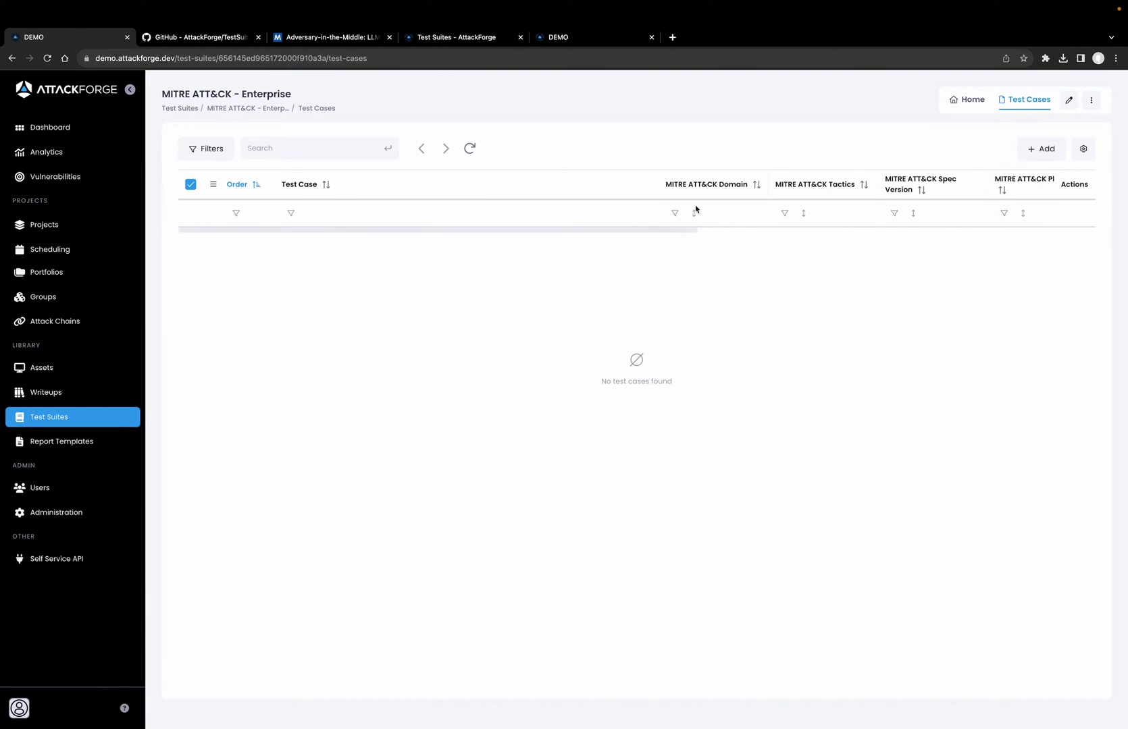
left_click(1029, 152)
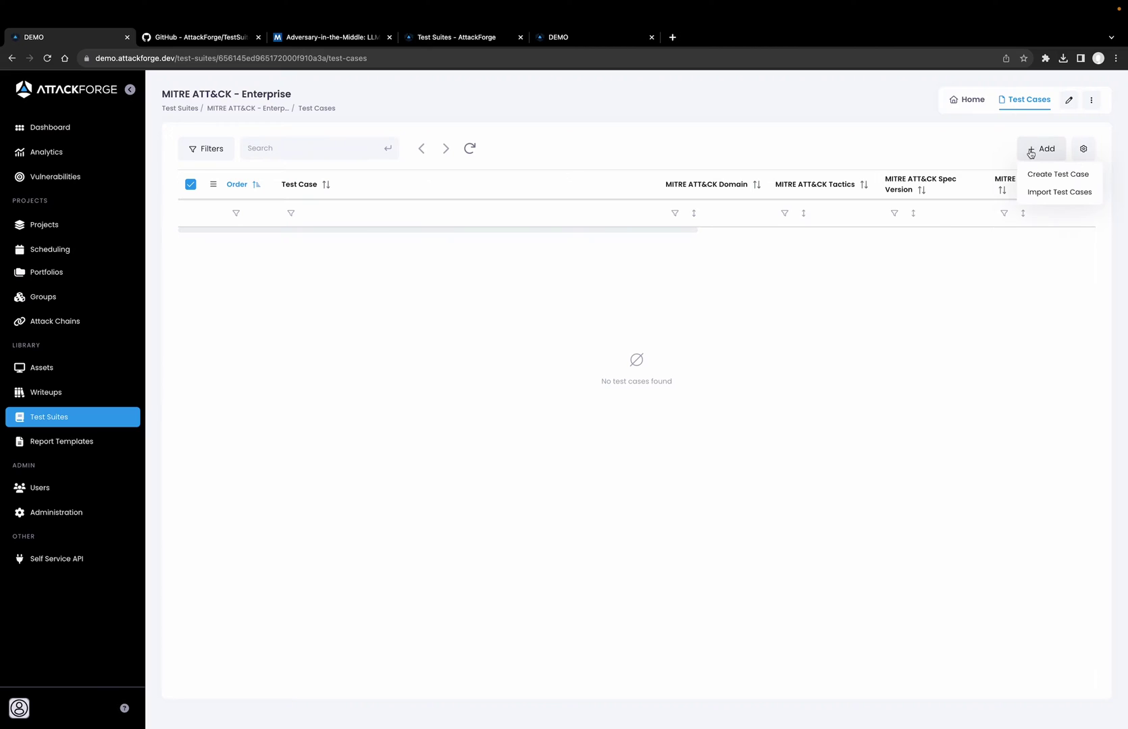
left_click(1027, 196)
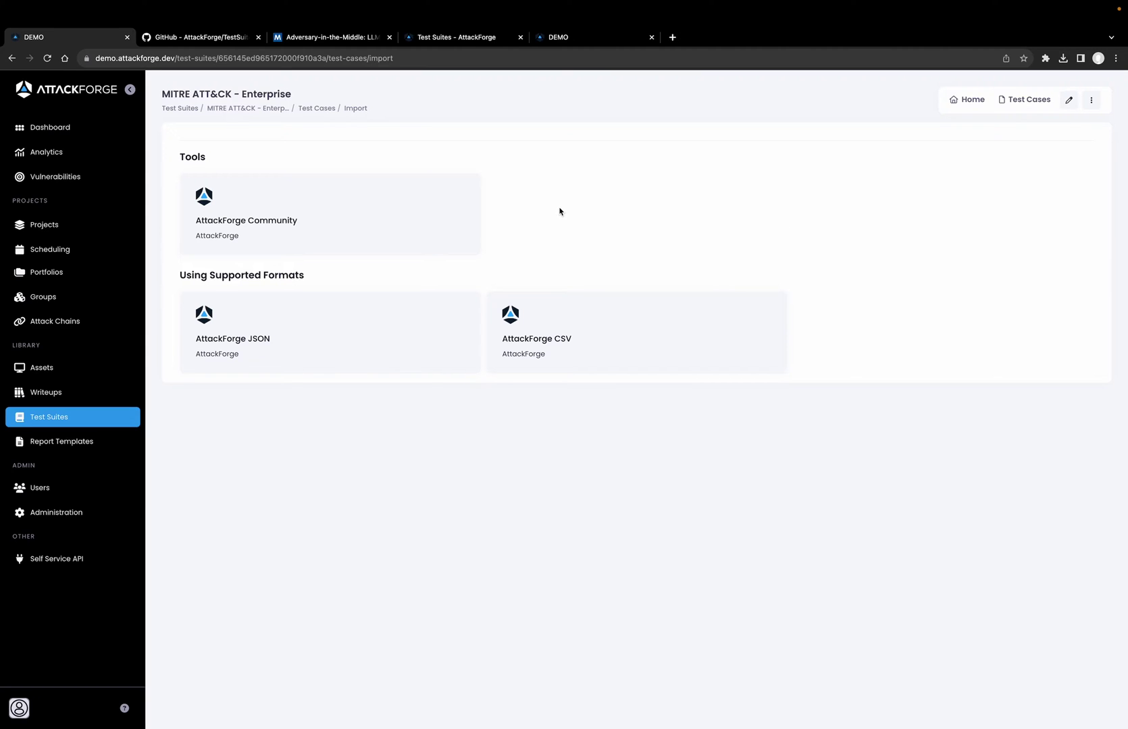
left_click(277, 345)
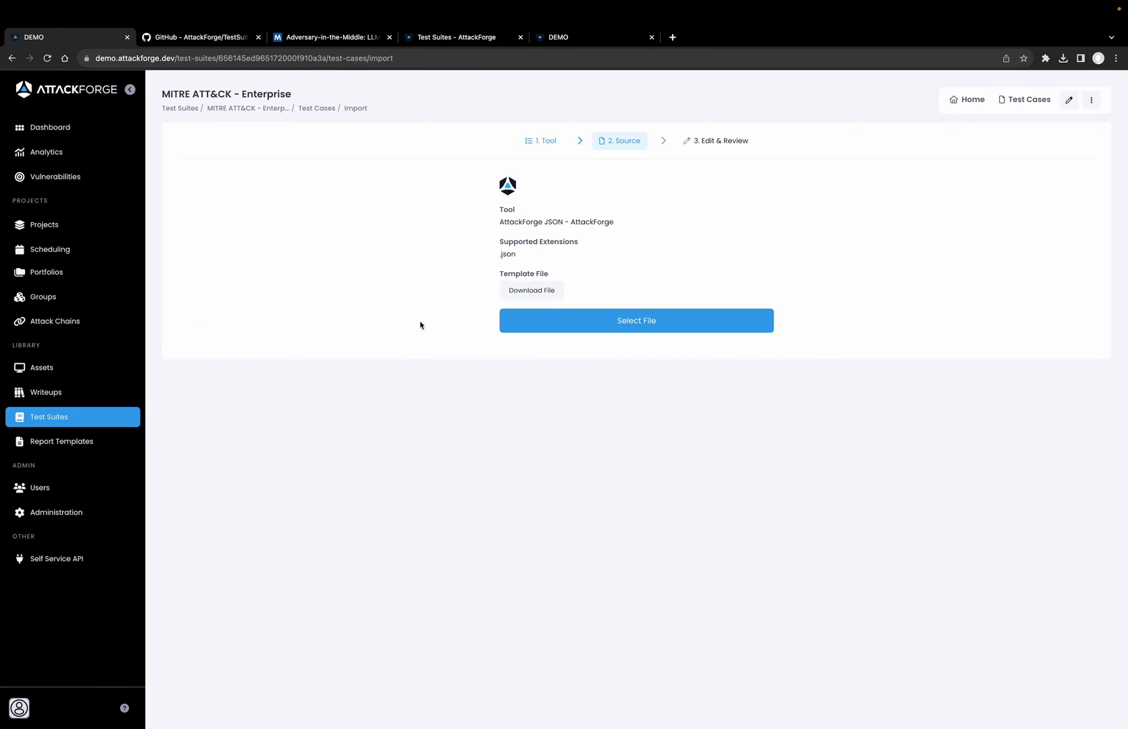
Download the raw MITRE ATT&CK Enterprise 14.1 JSON from GitHub and return to AttackForge administration.
left_click(198, 43)
scroll(373, 236, "up", 4)
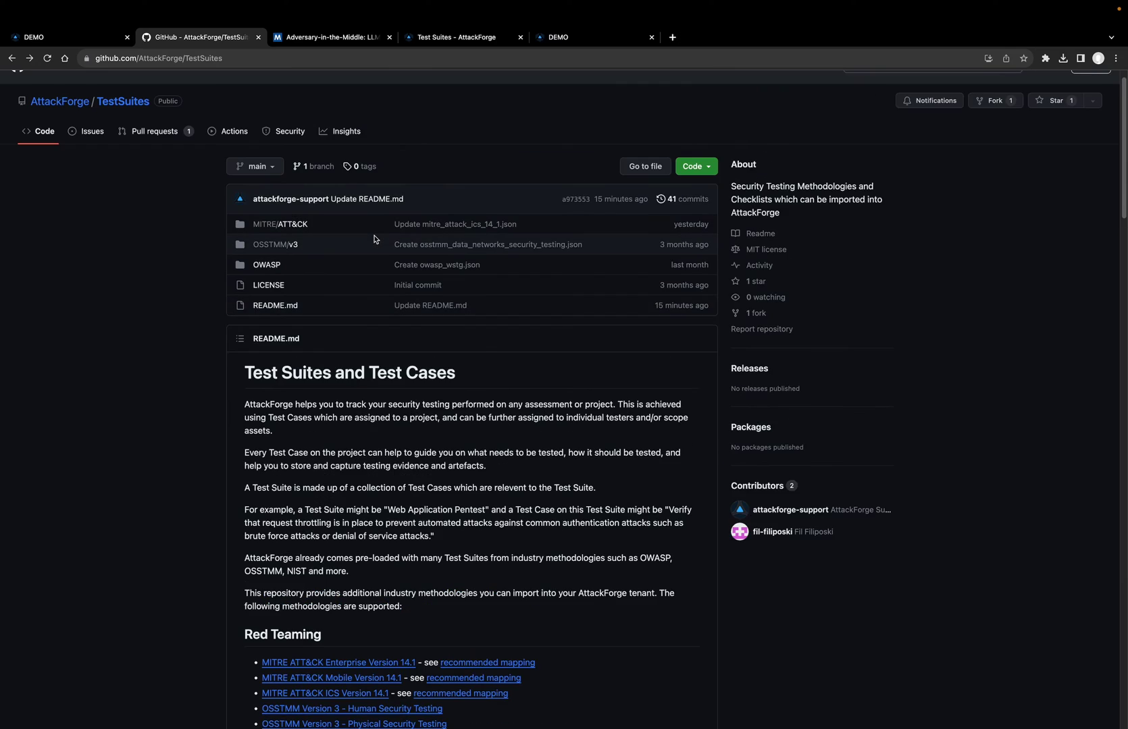
scroll(308, 405, "down", 3)
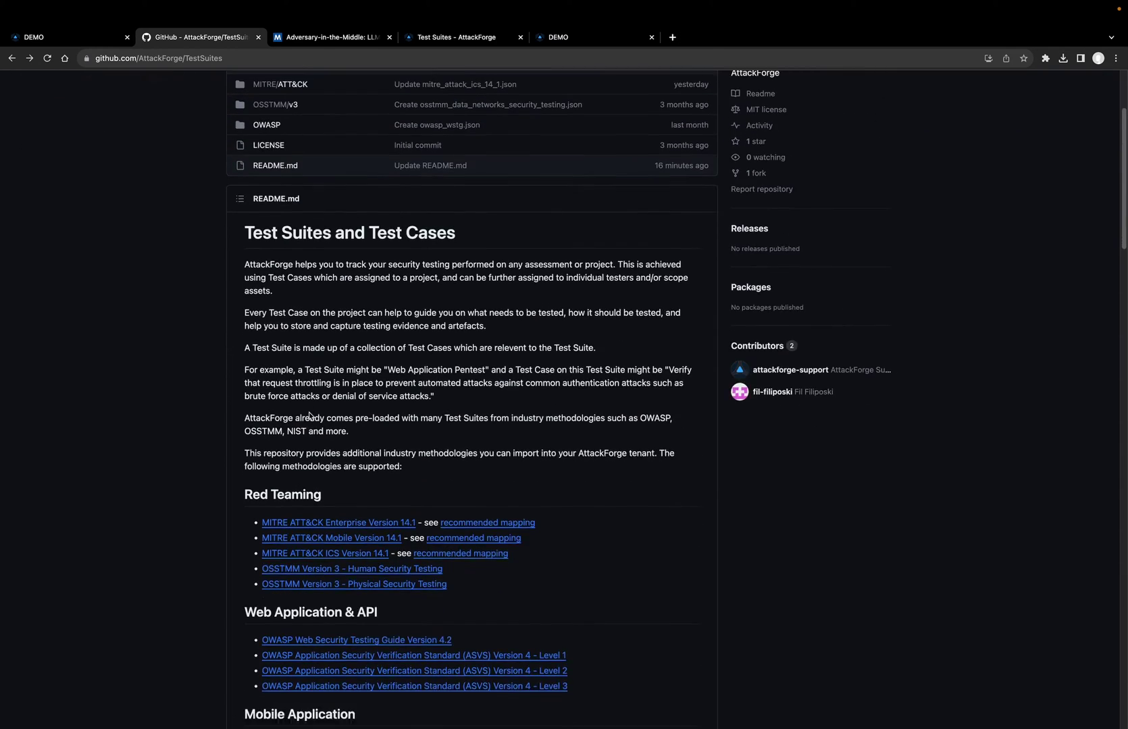
scroll(535, 516, "down", 2)
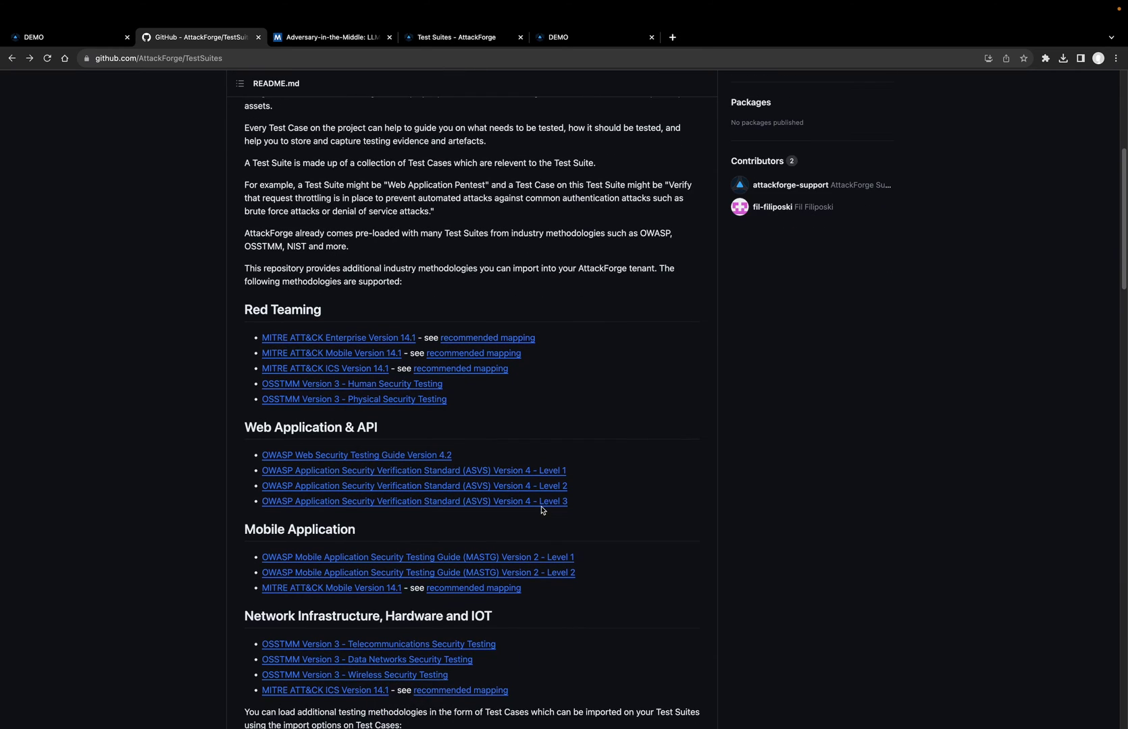
scroll(561, 420, "up", 1)
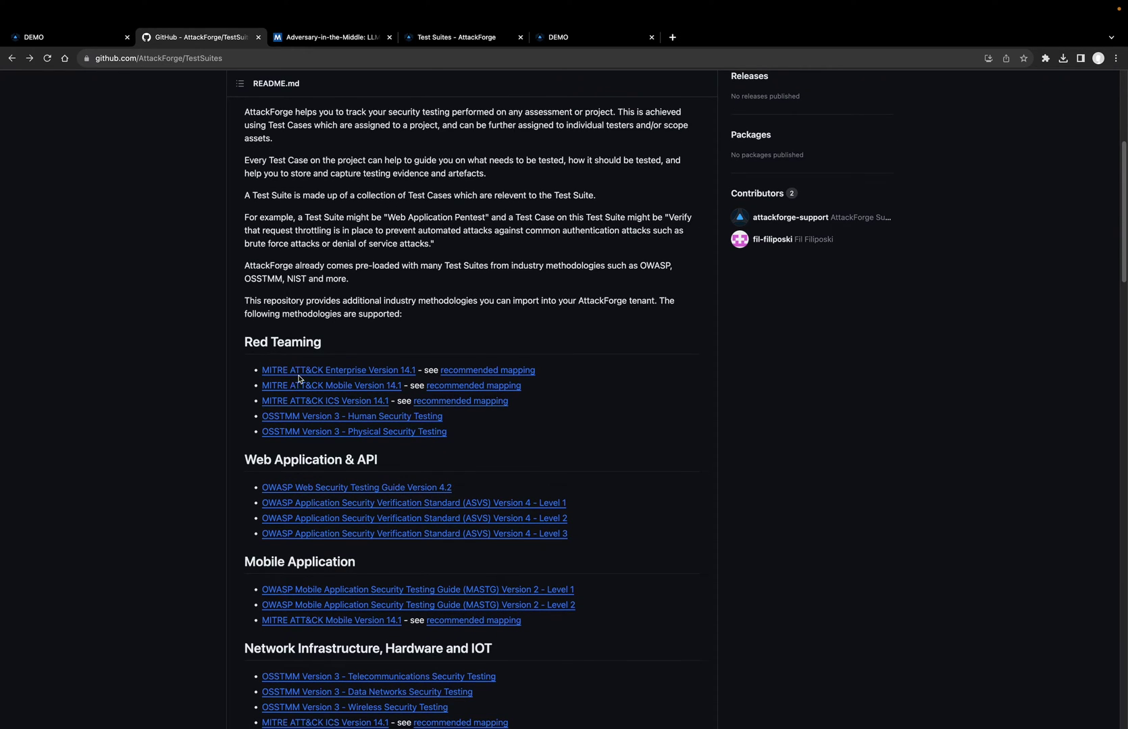
left_click(385, 371)
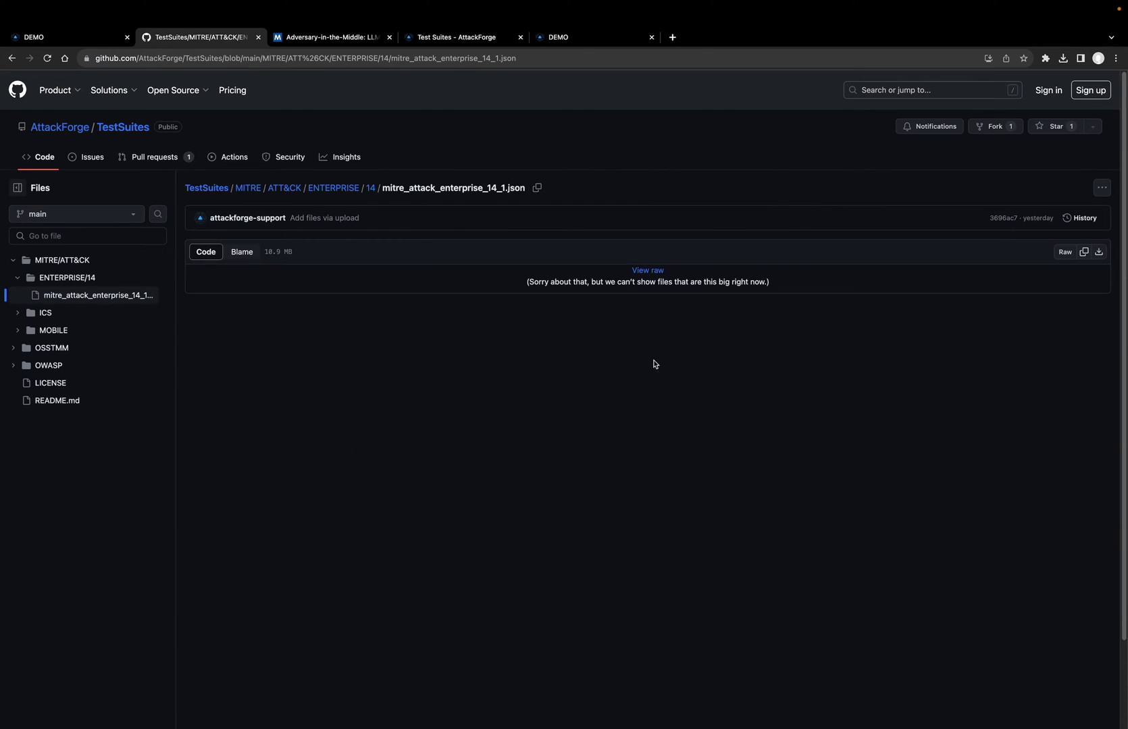
left_click(1100, 257)
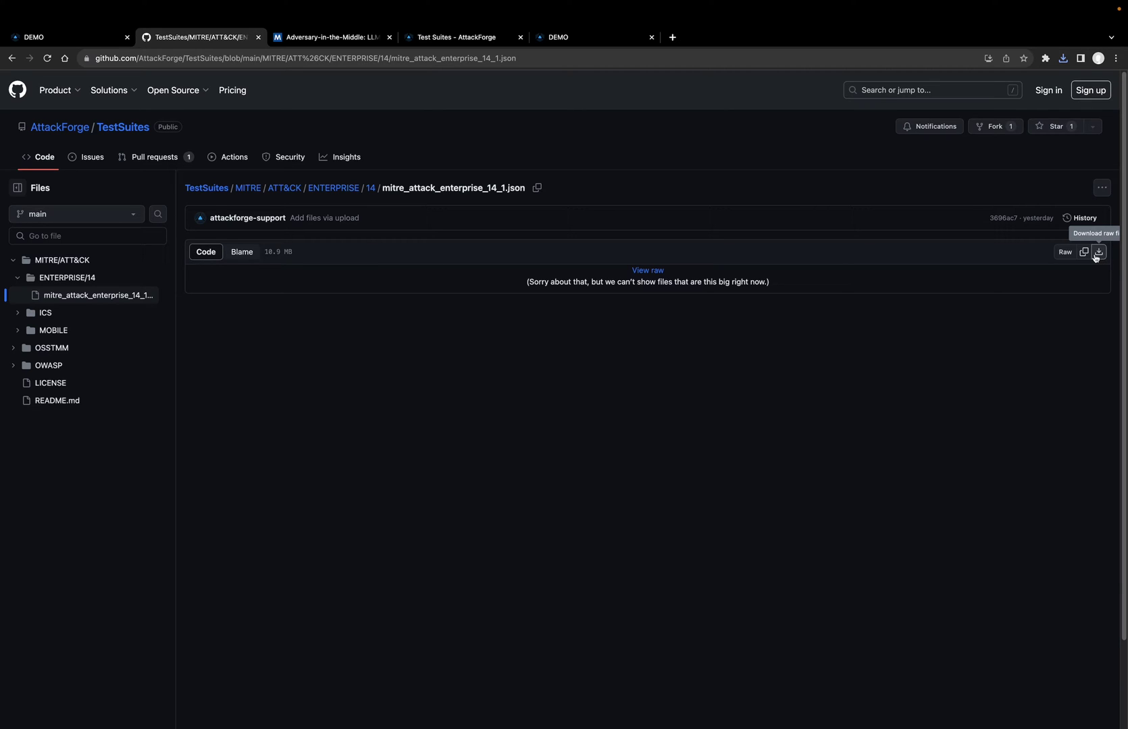
left_click(577, 39)
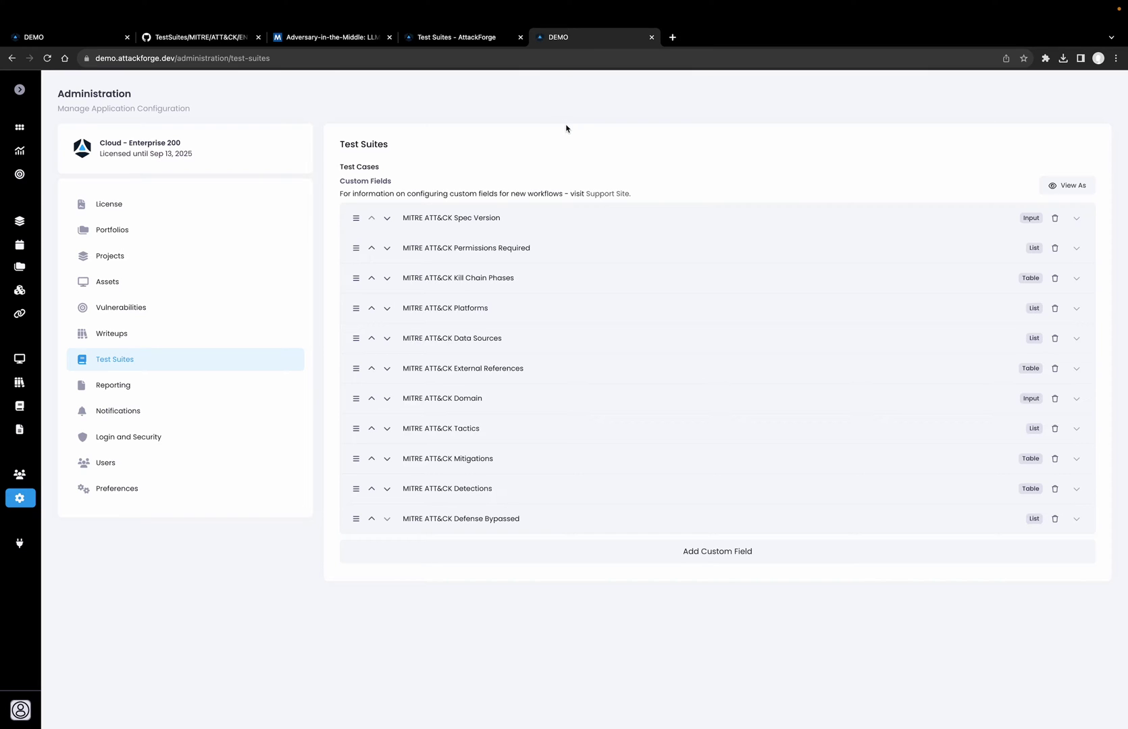
Expand and collapse the Kill Chain Phases custom field, then view the T1557.001 technique page.
left_click(545, 282)
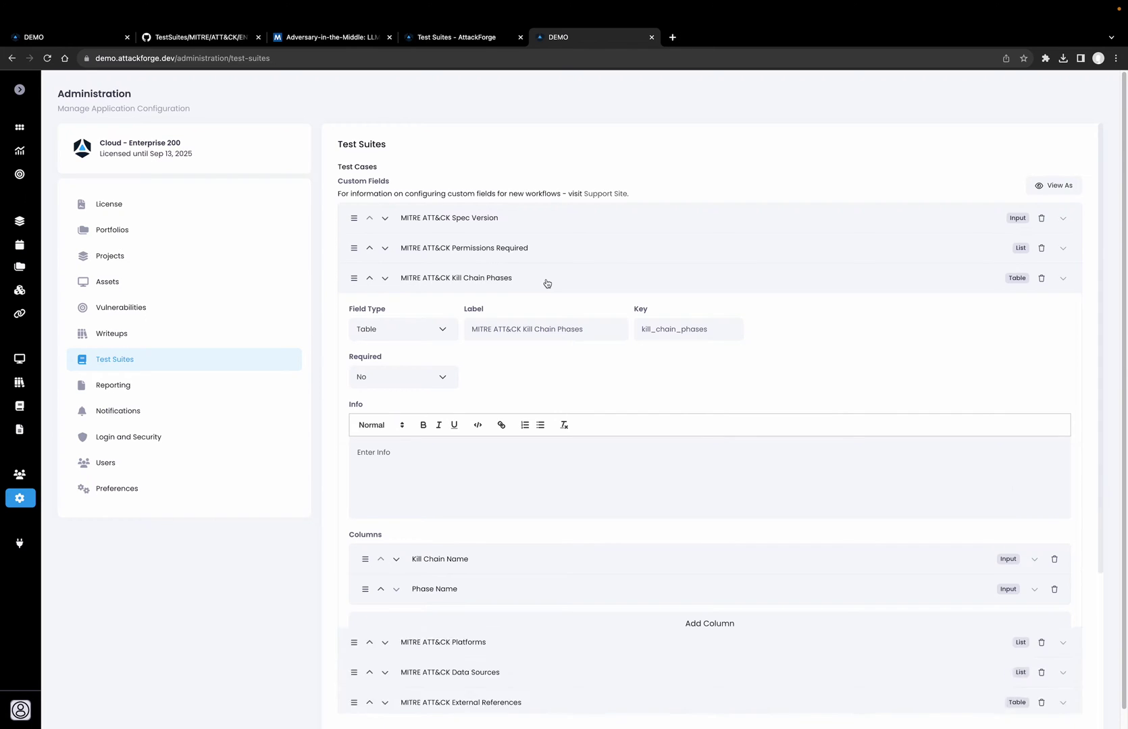
left_click(549, 282)
left_click(332, 39)
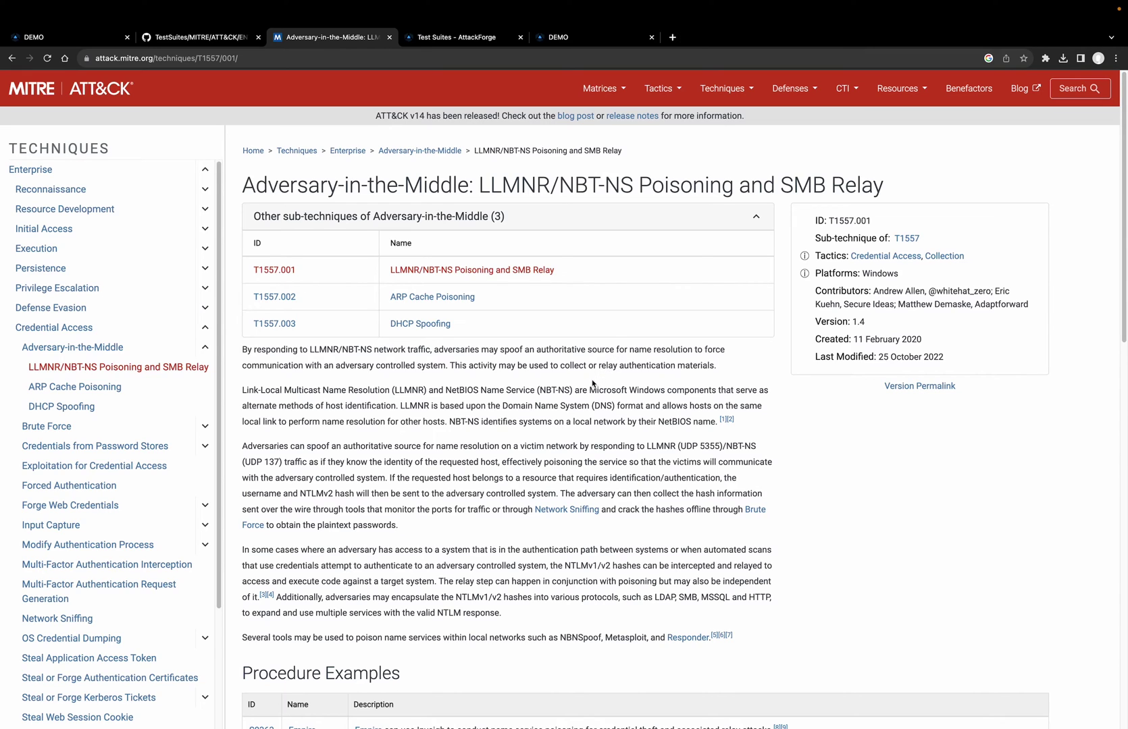
Bring up the GitHub TestSuites README listing MITRE ATT&CK Enterprise Version 14.1 under Red Teaming.
scroll(592, 383, "down", 5)
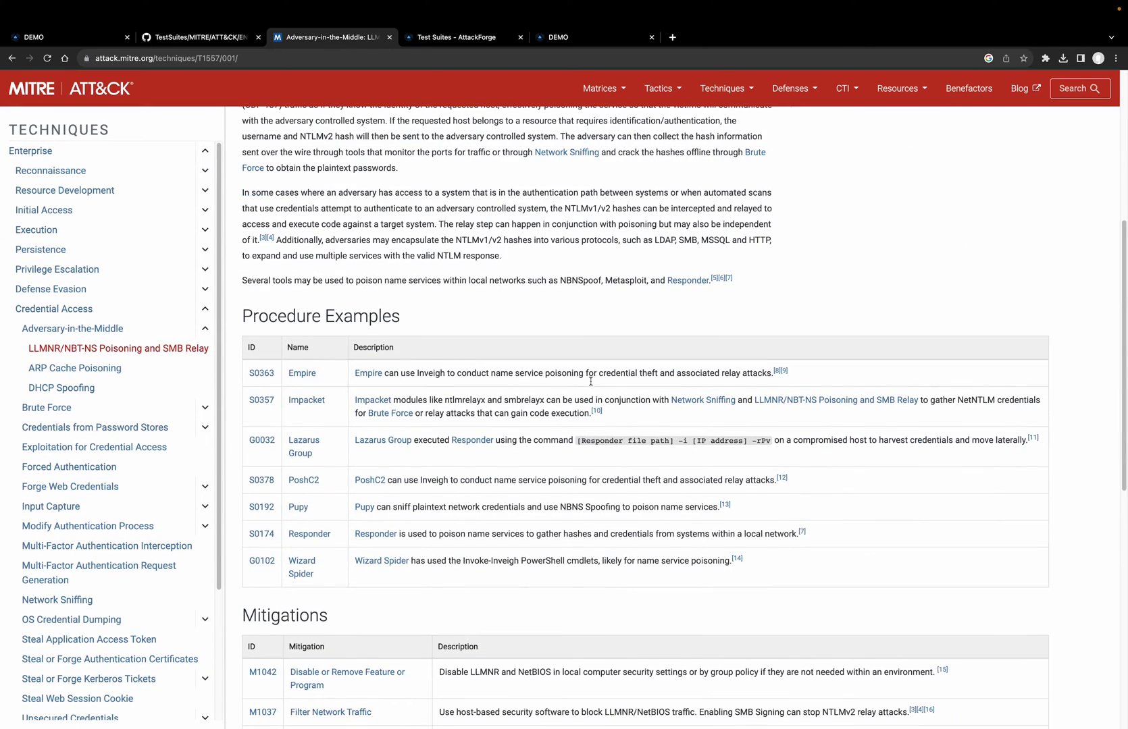
scroll(591, 382, "down", 7)
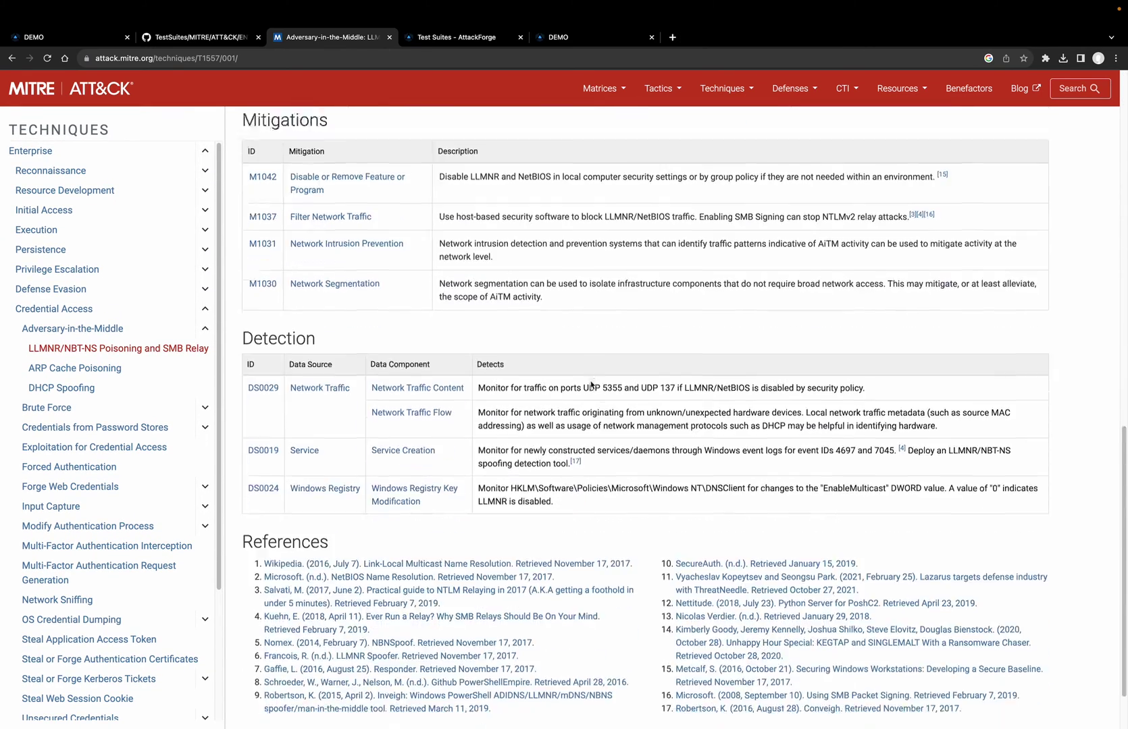
scroll(591, 385, "down", 2)
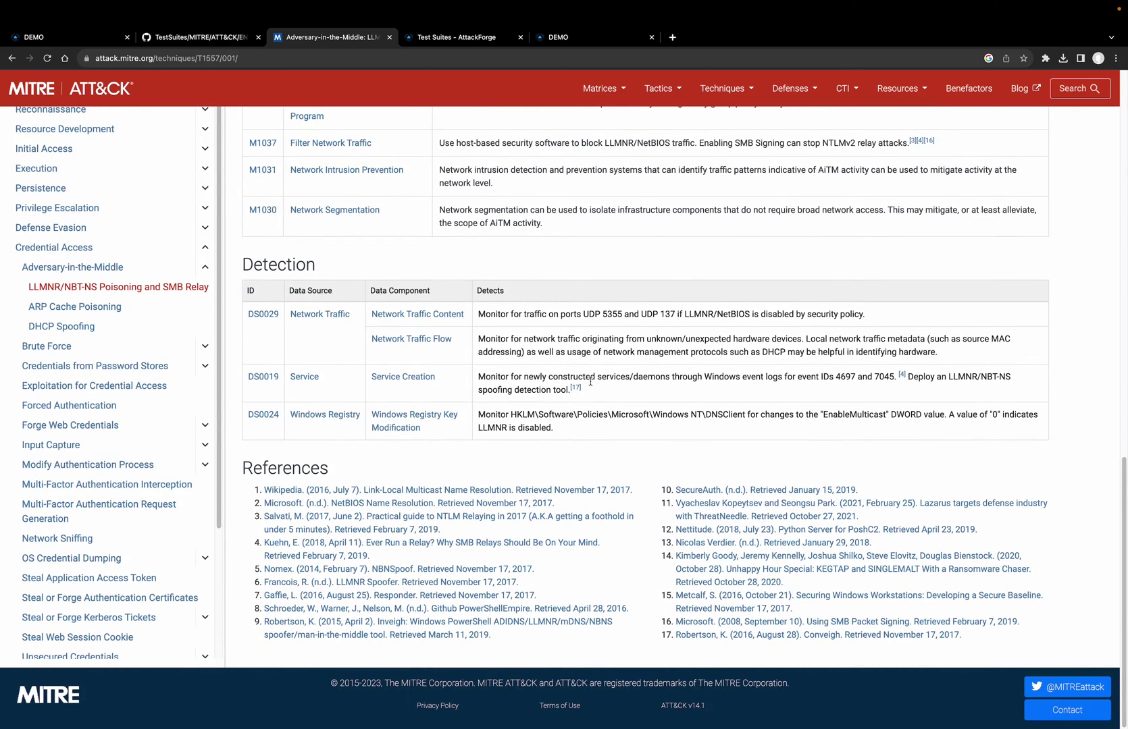
scroll(591, 383, "up", 16)
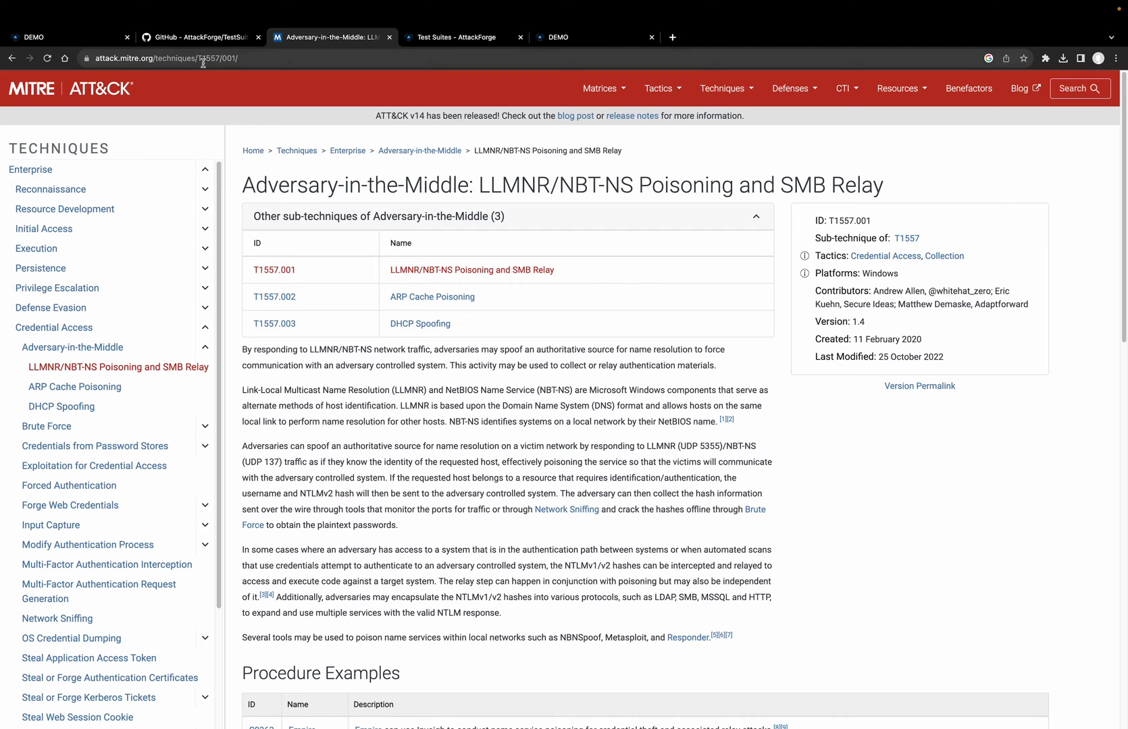
left_click(196, 41)
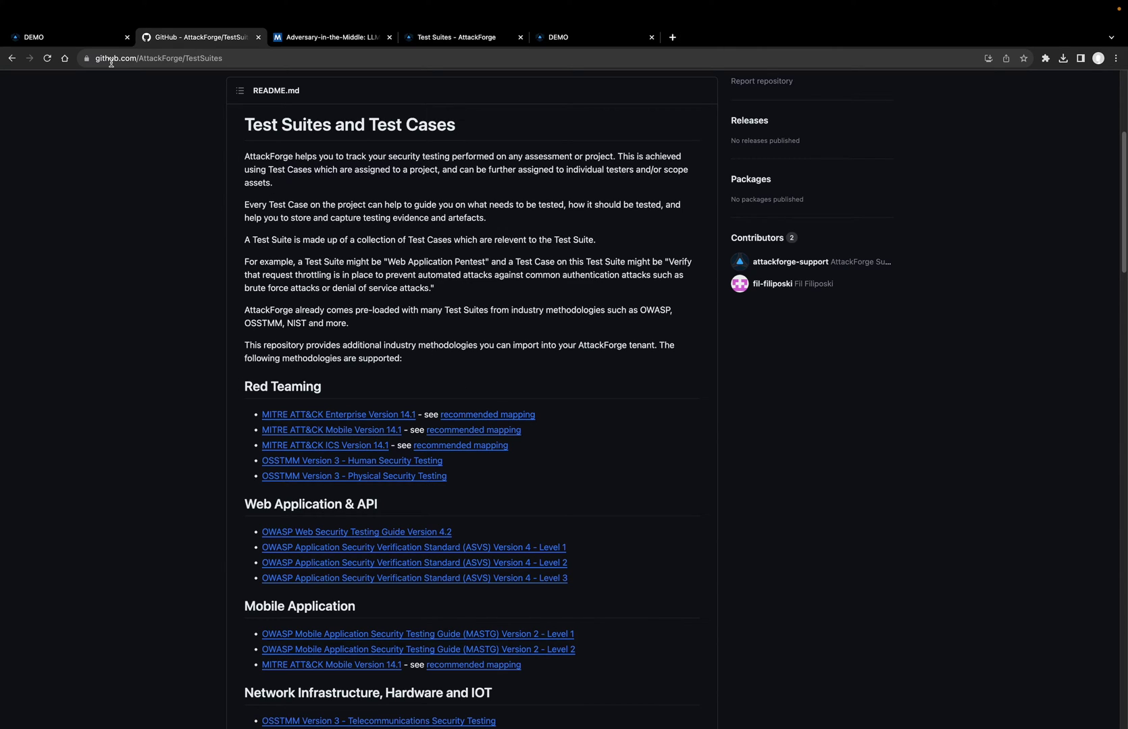
Load mitre_attack_enterprise_14_1.json into the import and preview the Access Token Manipulation test case.
left_click(90, 43)
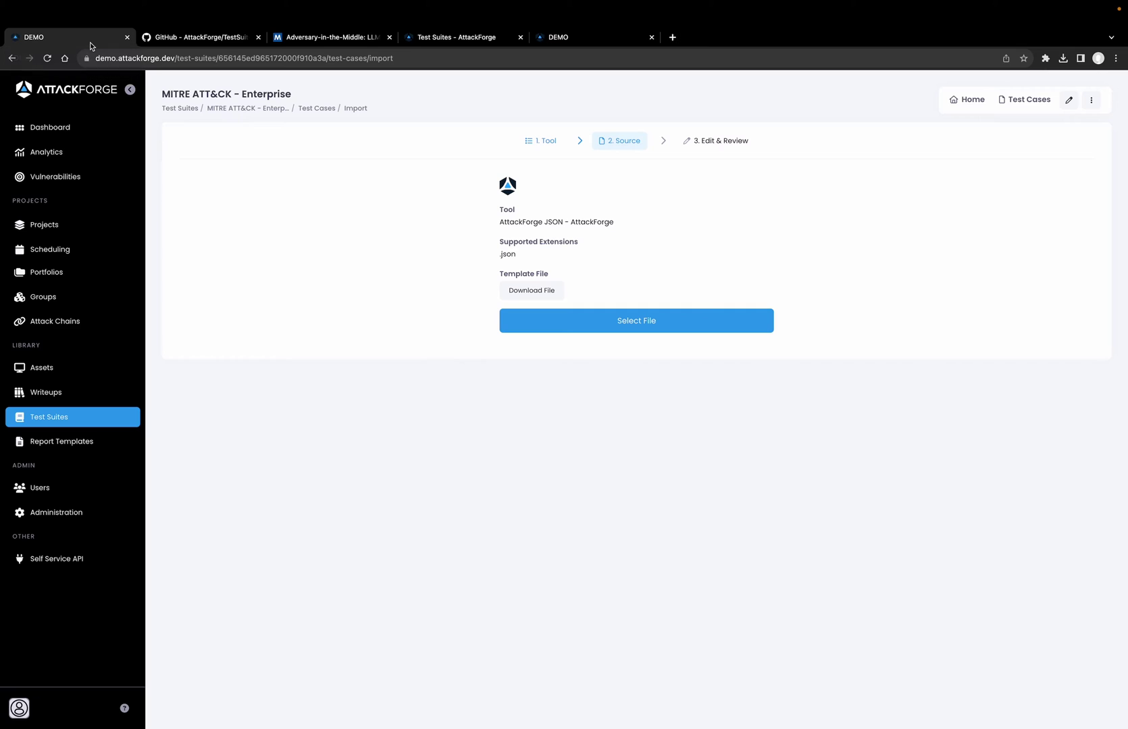
left_click(628, 322)
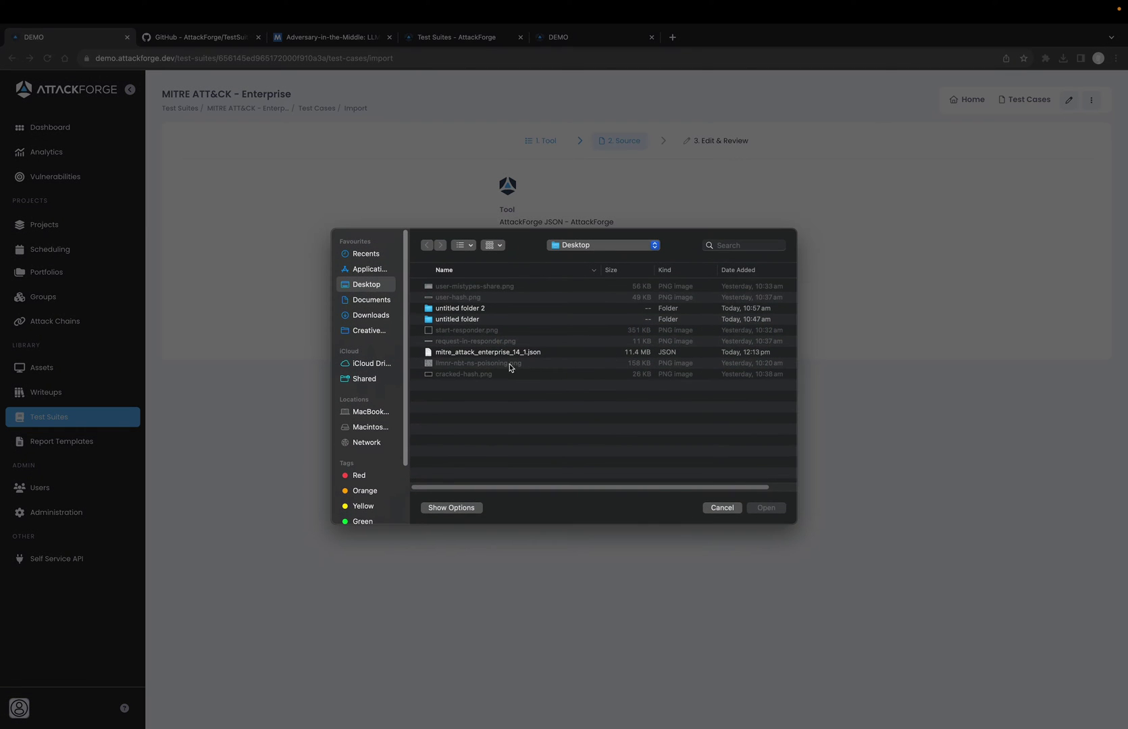
left_click(511, 352)
left_click(765, 507)
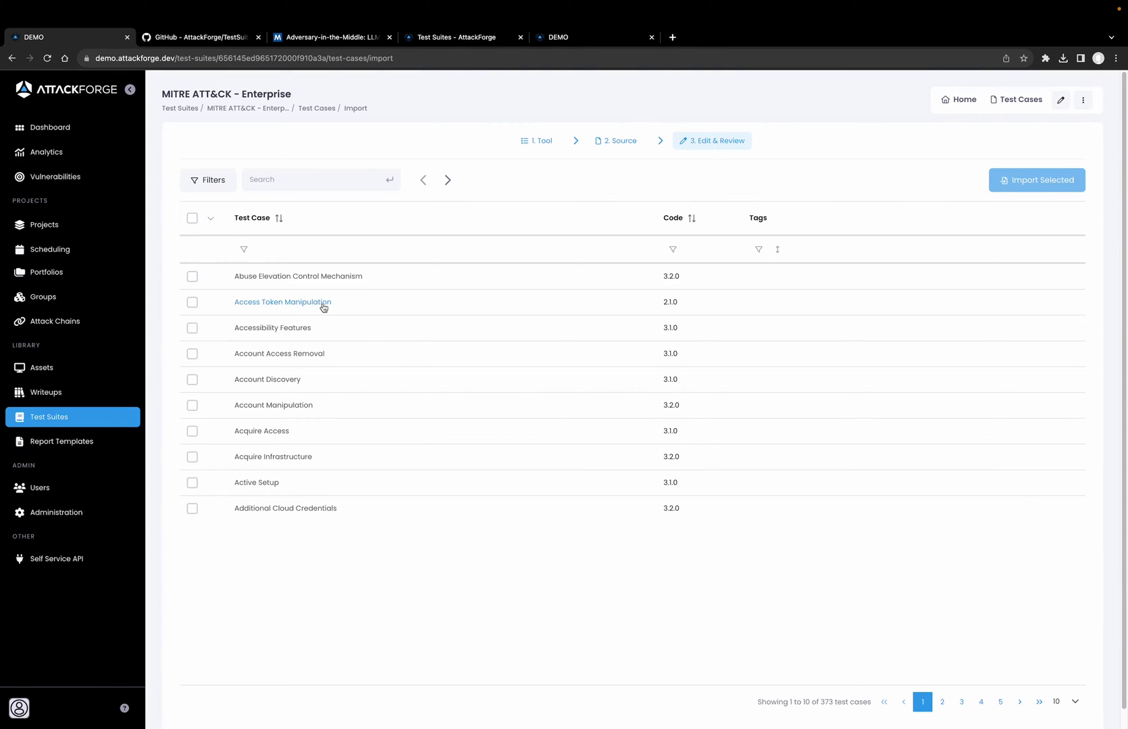
left_click(322, 302)
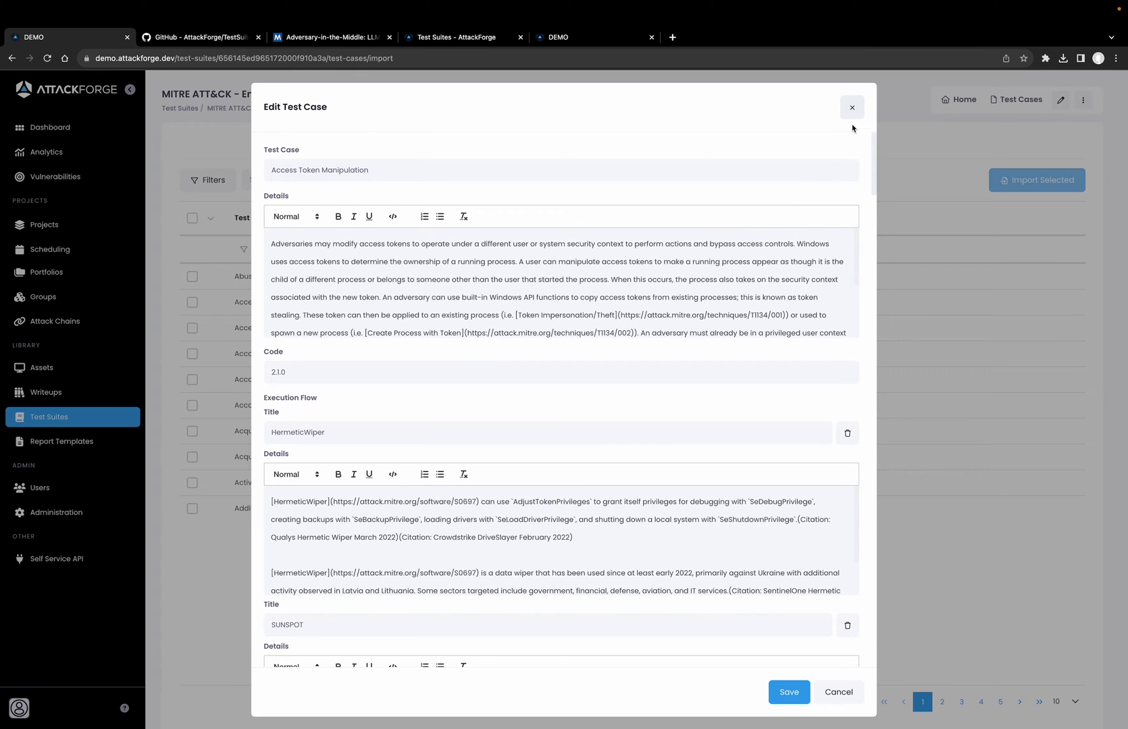
left_click(852, 112)
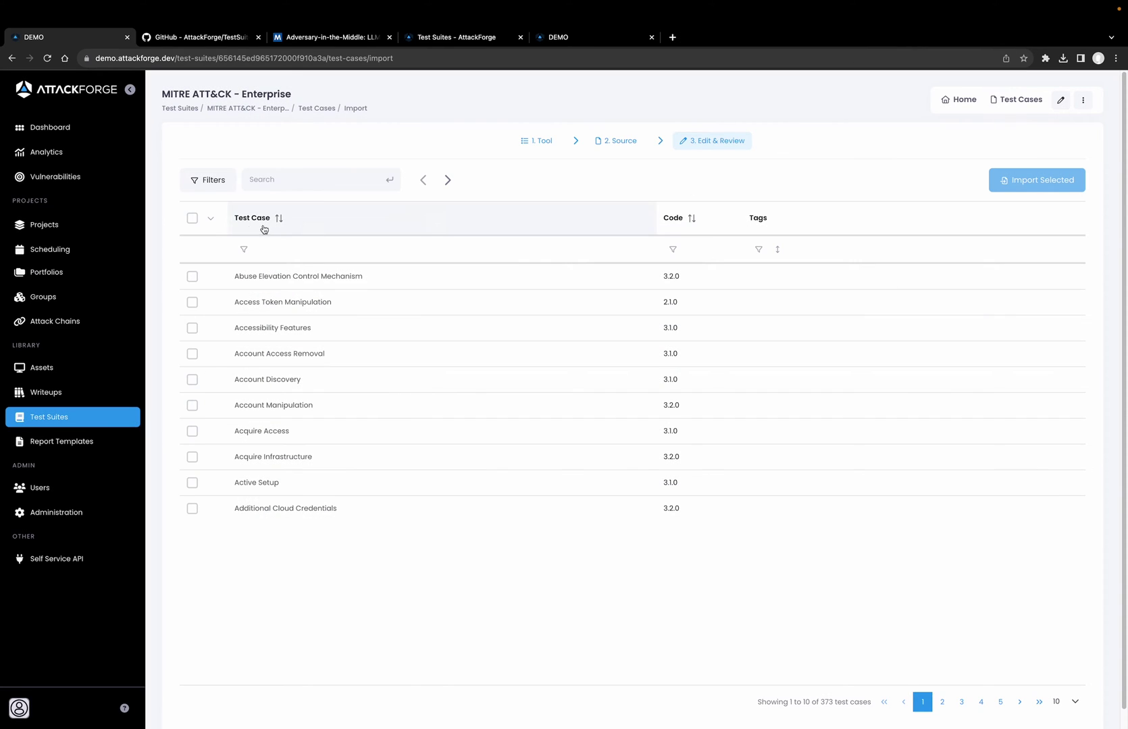
Select all 373 test cases, import them, and view the imported list.
left_click(211, 218)
left_click(217, 239)
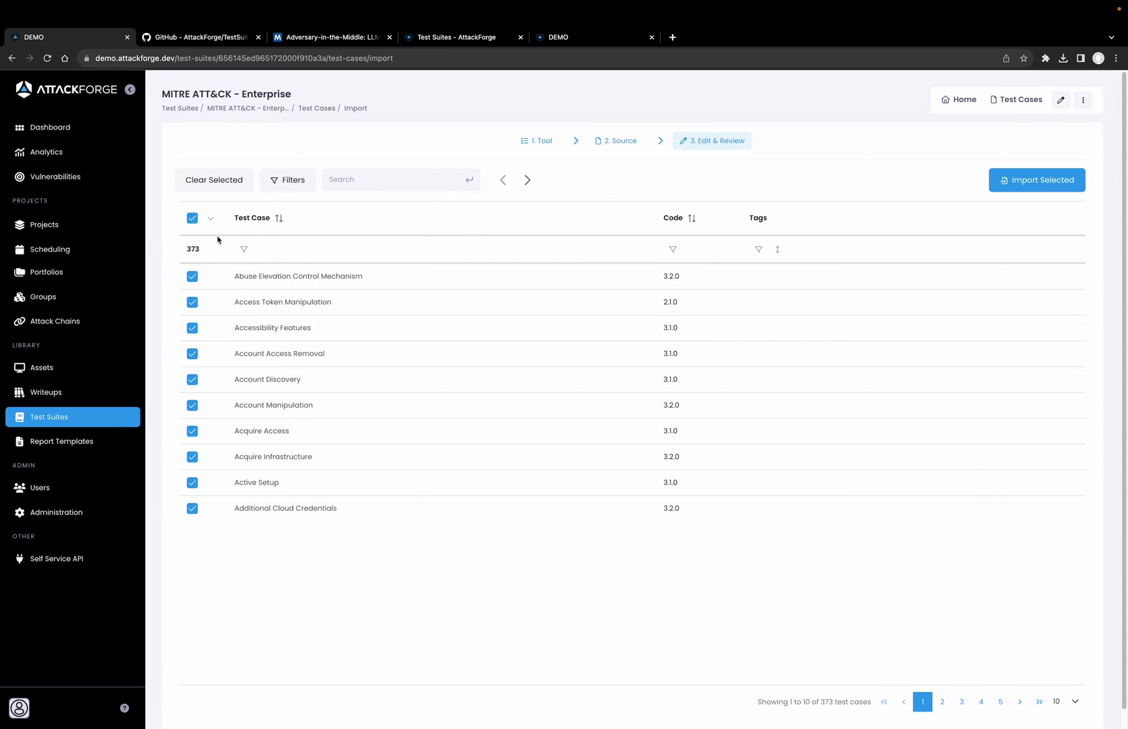
left_click(1030, 185)
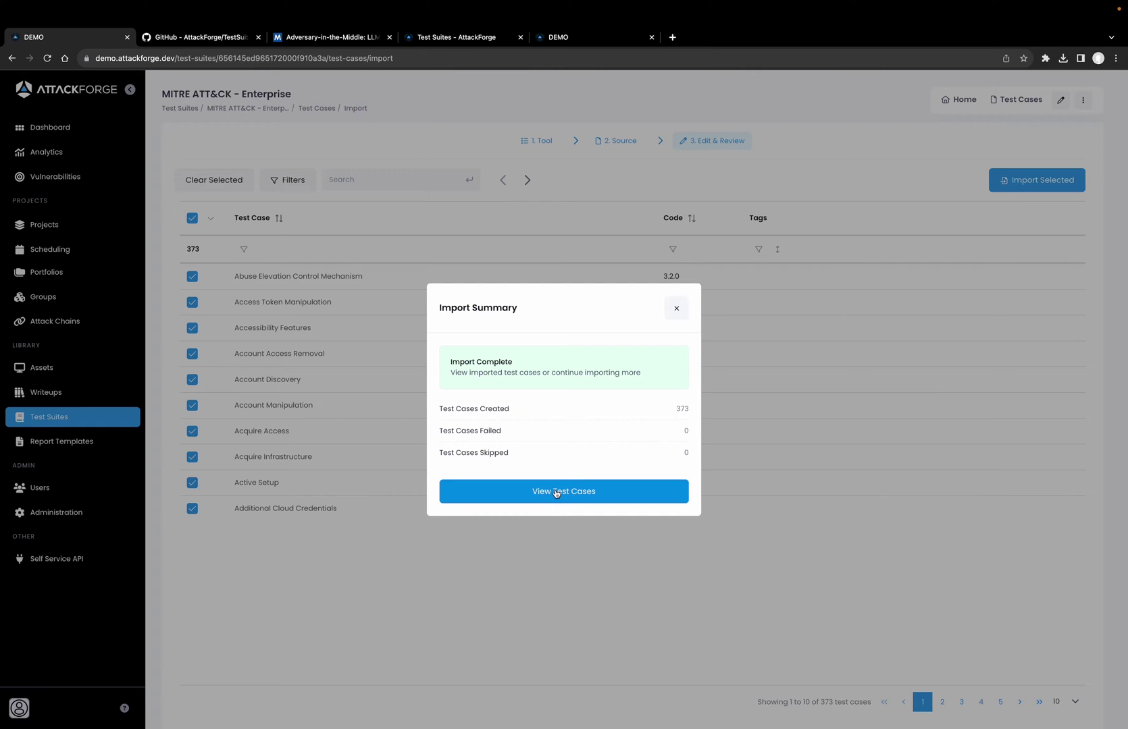
left_click(556, 492)
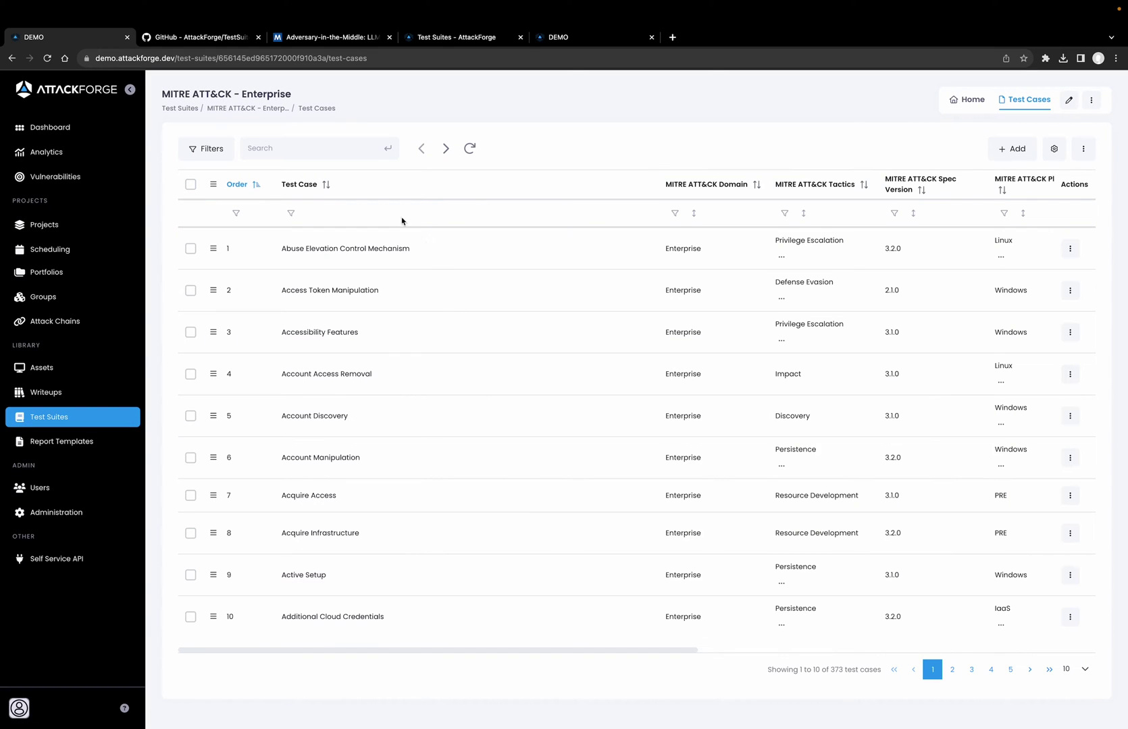
Search 'llmnr', open the LLMNR/NBT-NS Poisoning and SMB Relay test case, and review it down to Files.
type("llmnr")
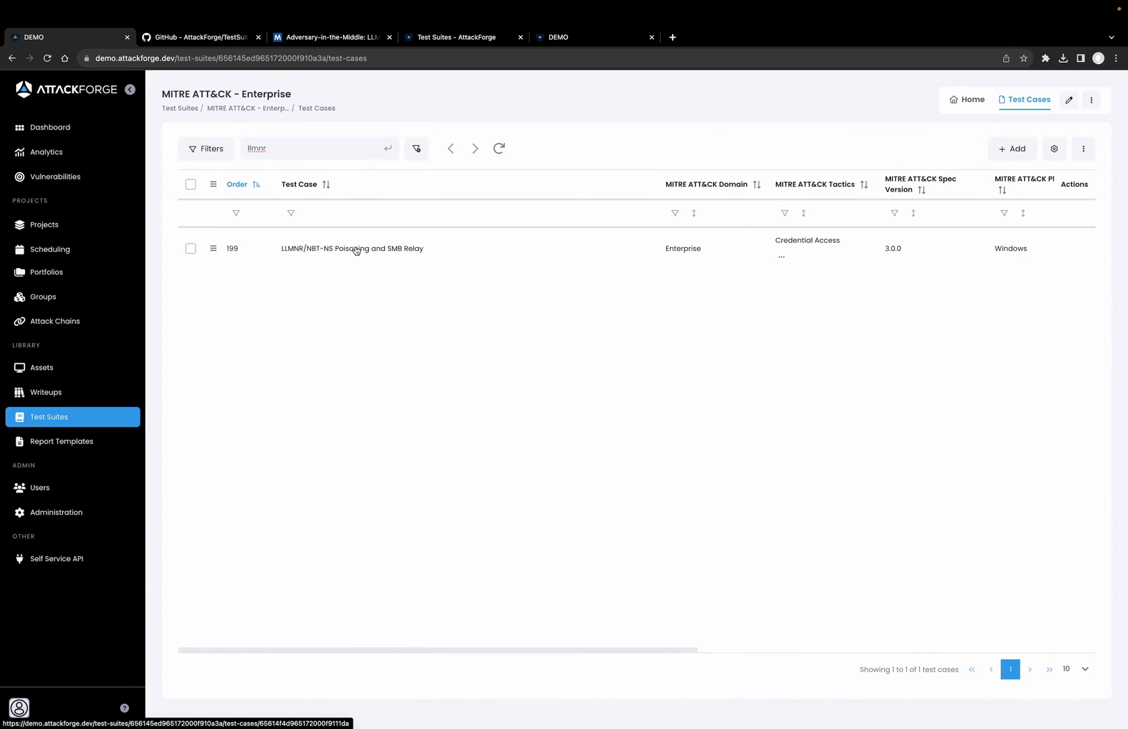
left_click(356, 250)
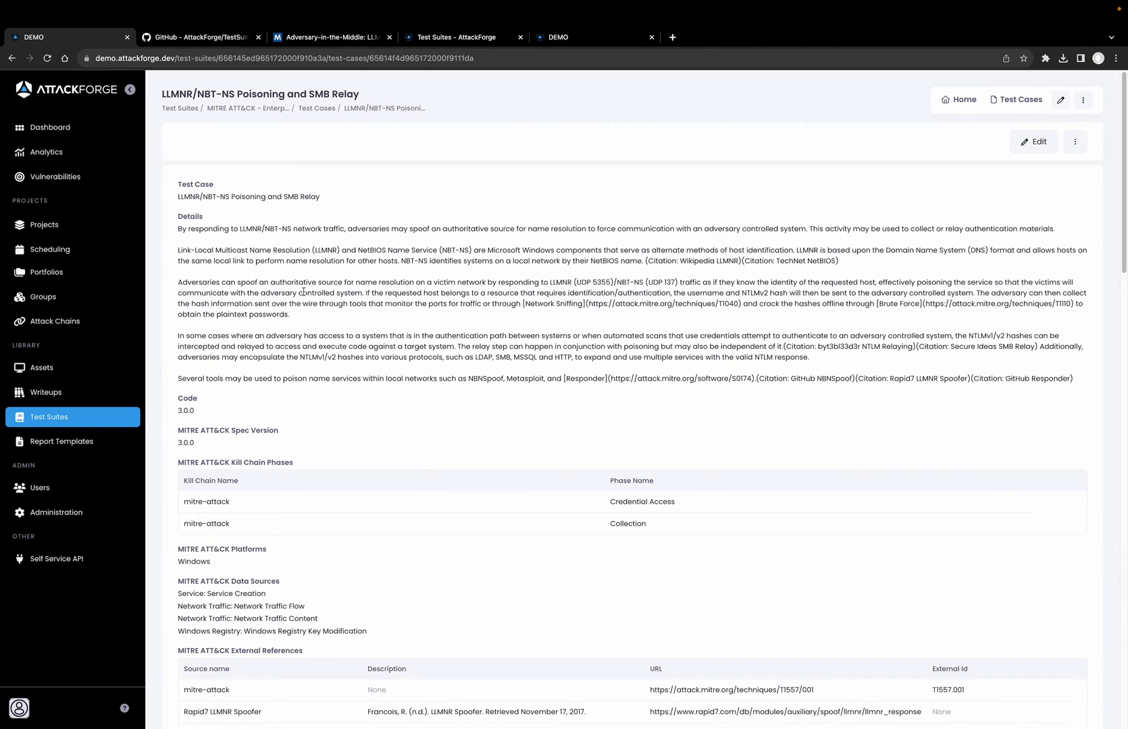
scroll(330, 289, "down", 2)
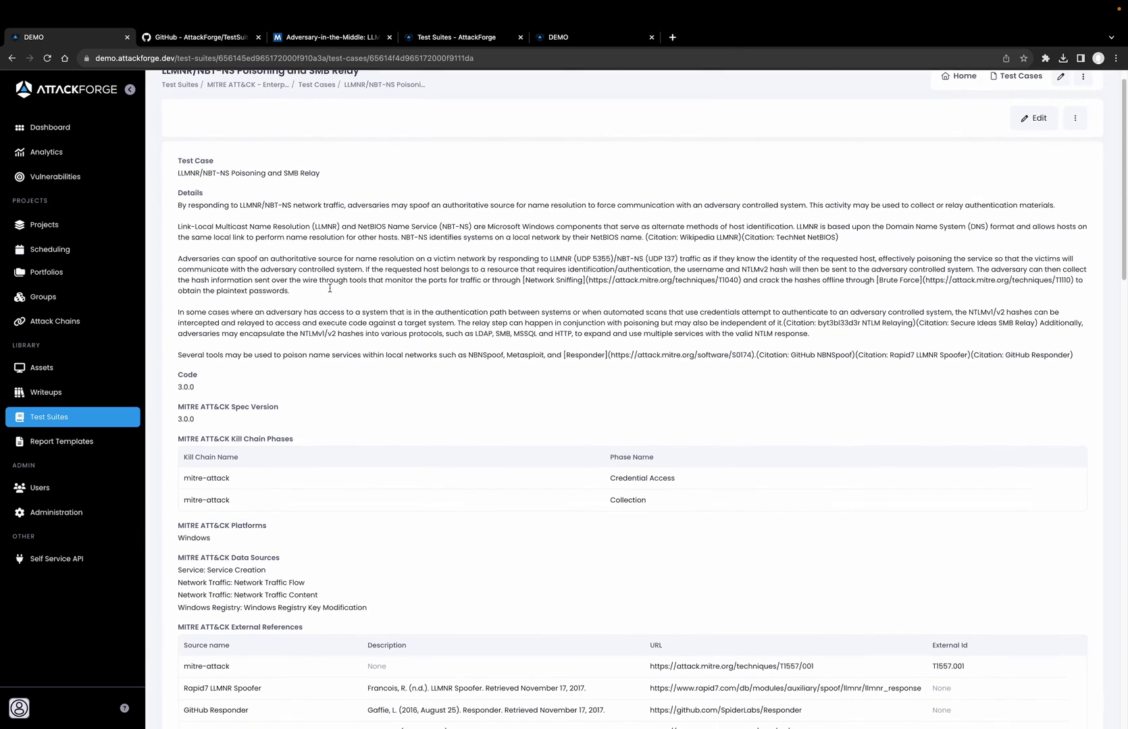
scroll(330, 291, "down", 4)
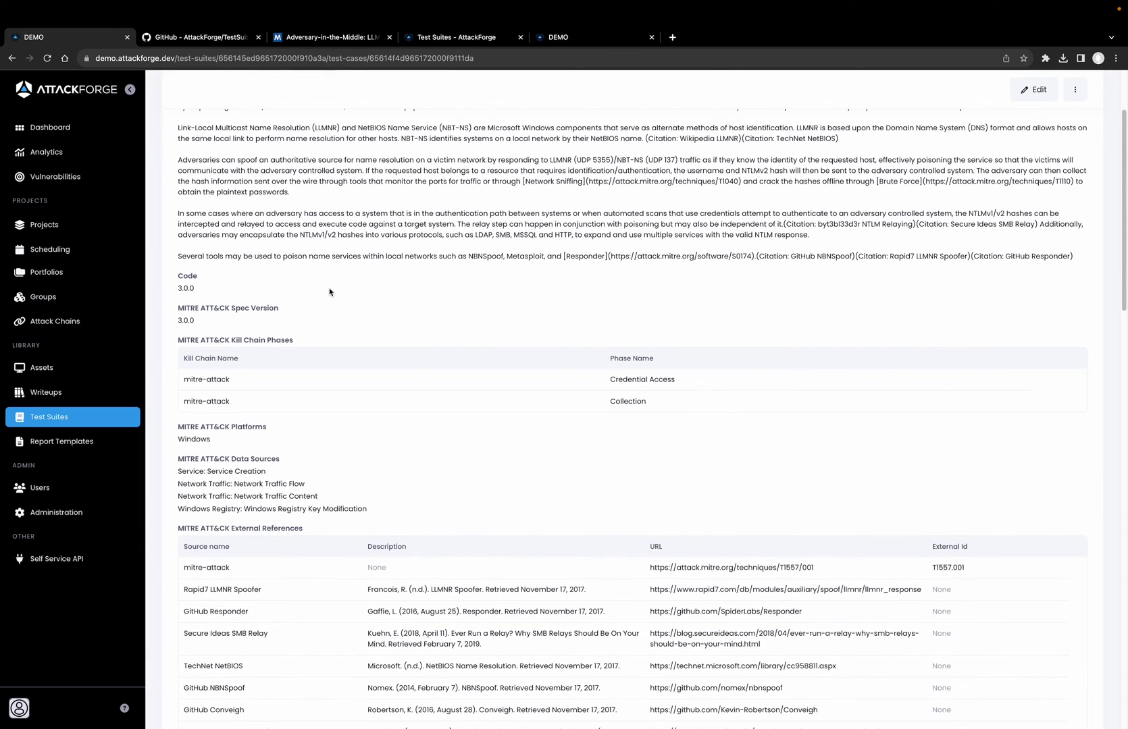
scroll(330, 291, "down", 5)
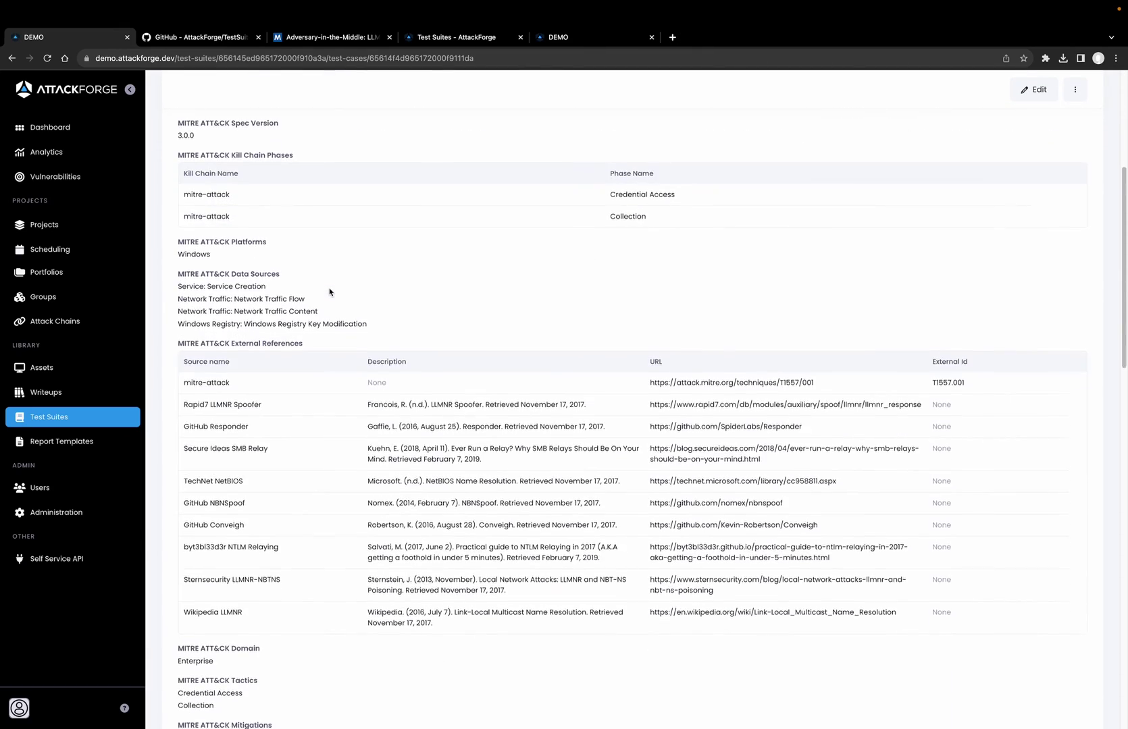
scroll(330, 291, "down", 8)
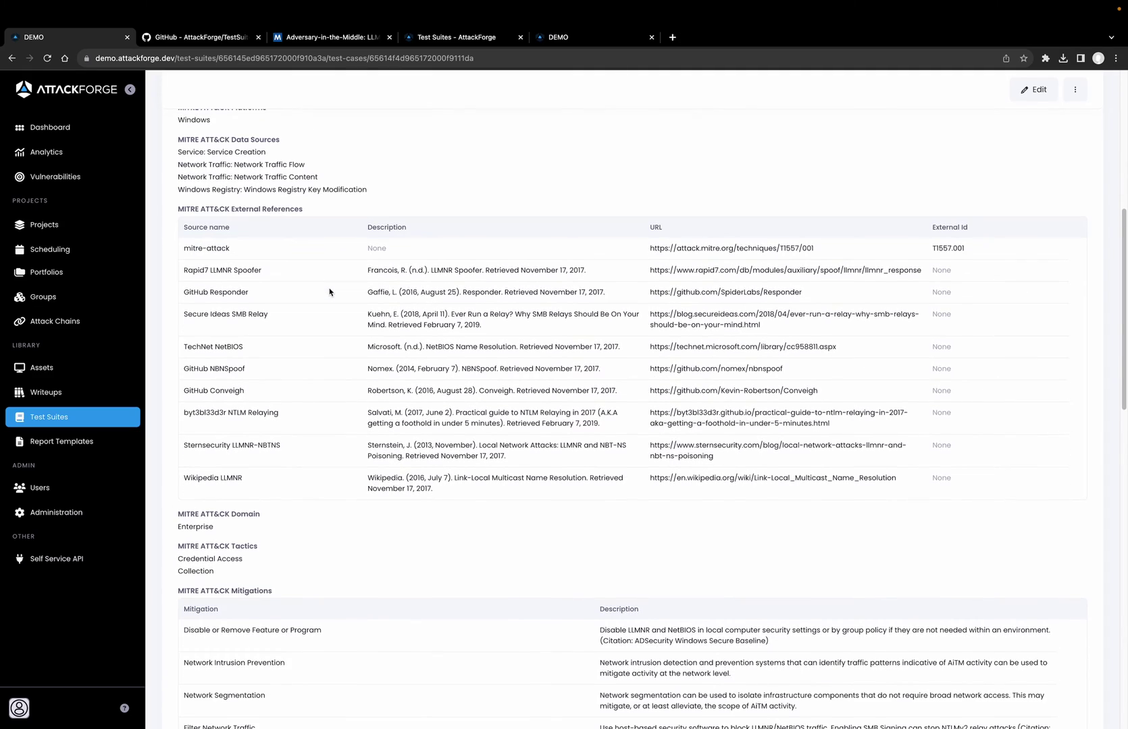
scroll(330, 292, "down", 3)
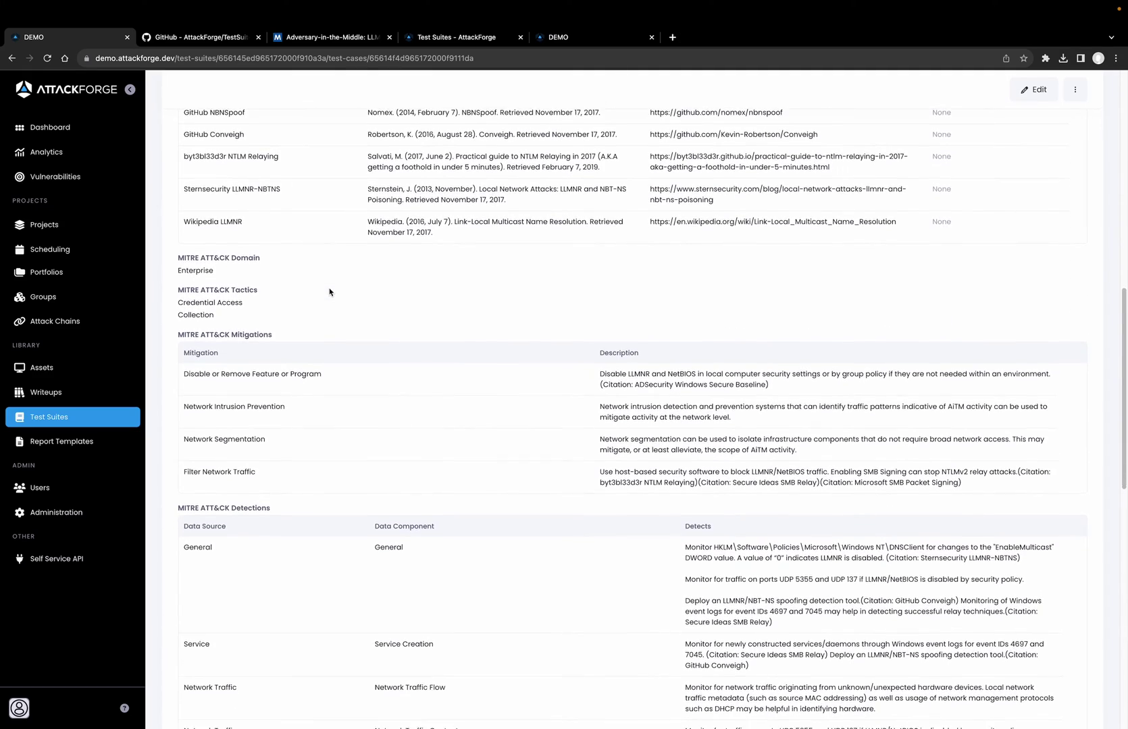
scroll(330, 291, "down", 2)
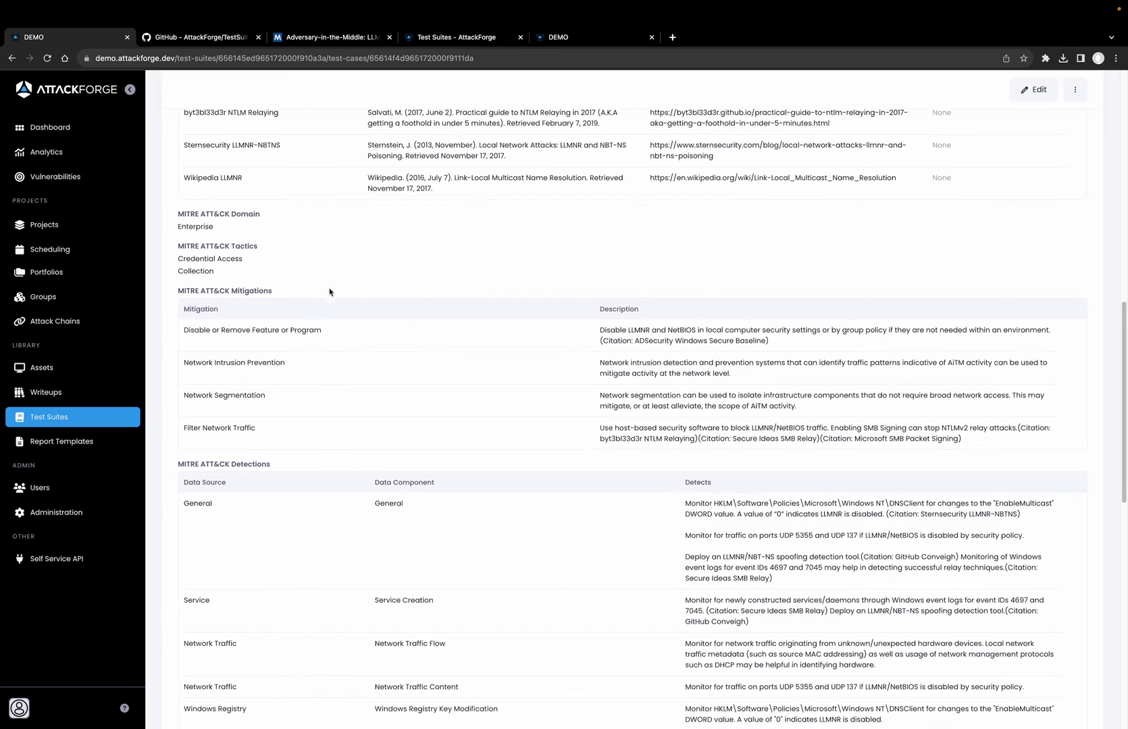
scroll(330, 291, "down", 2)
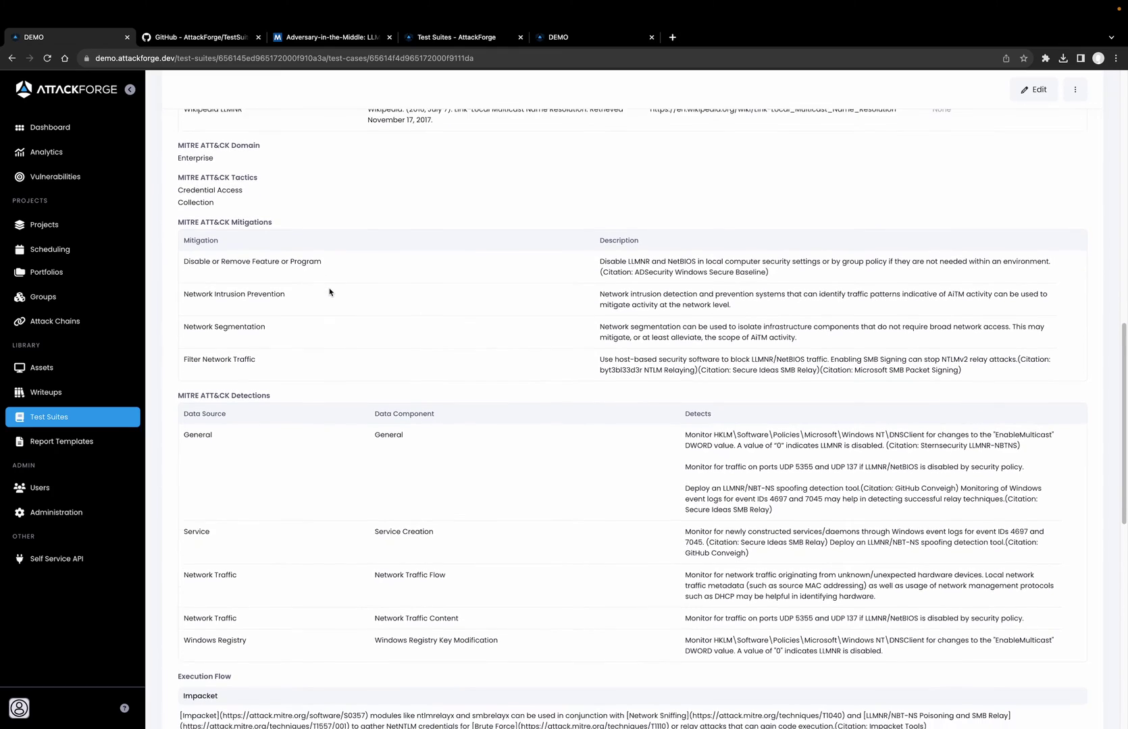
scroll(329, 291, "down", 8)
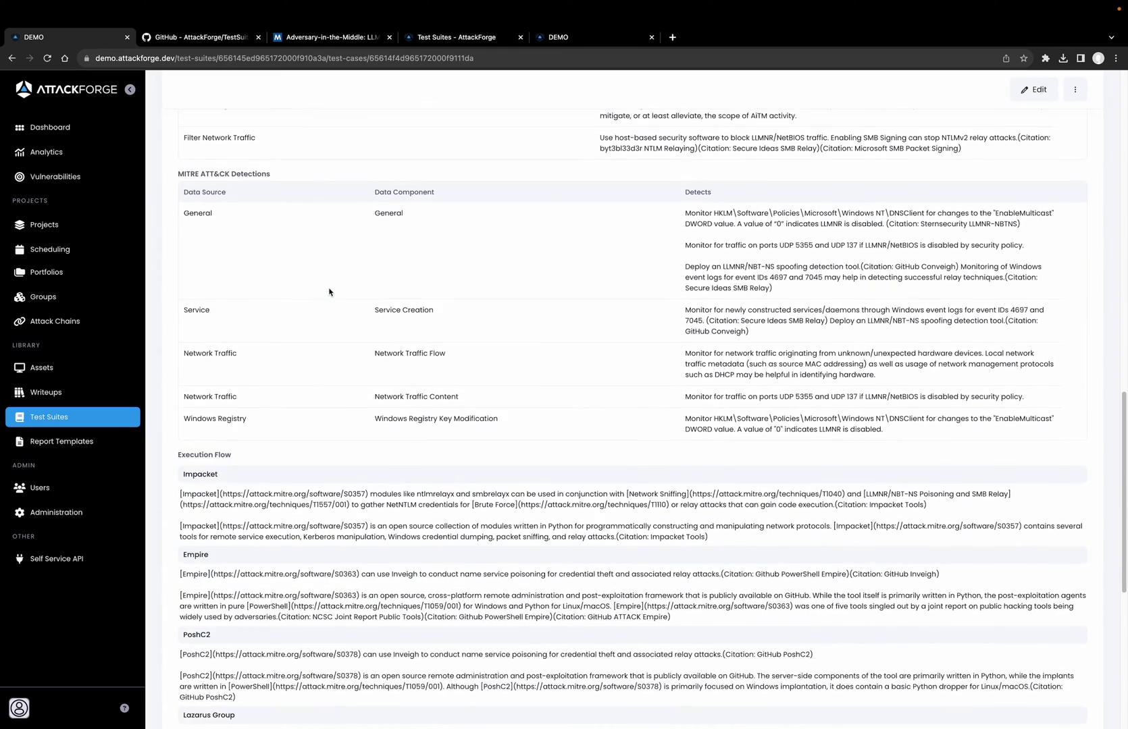
scroll(330, 291, "down", 5)
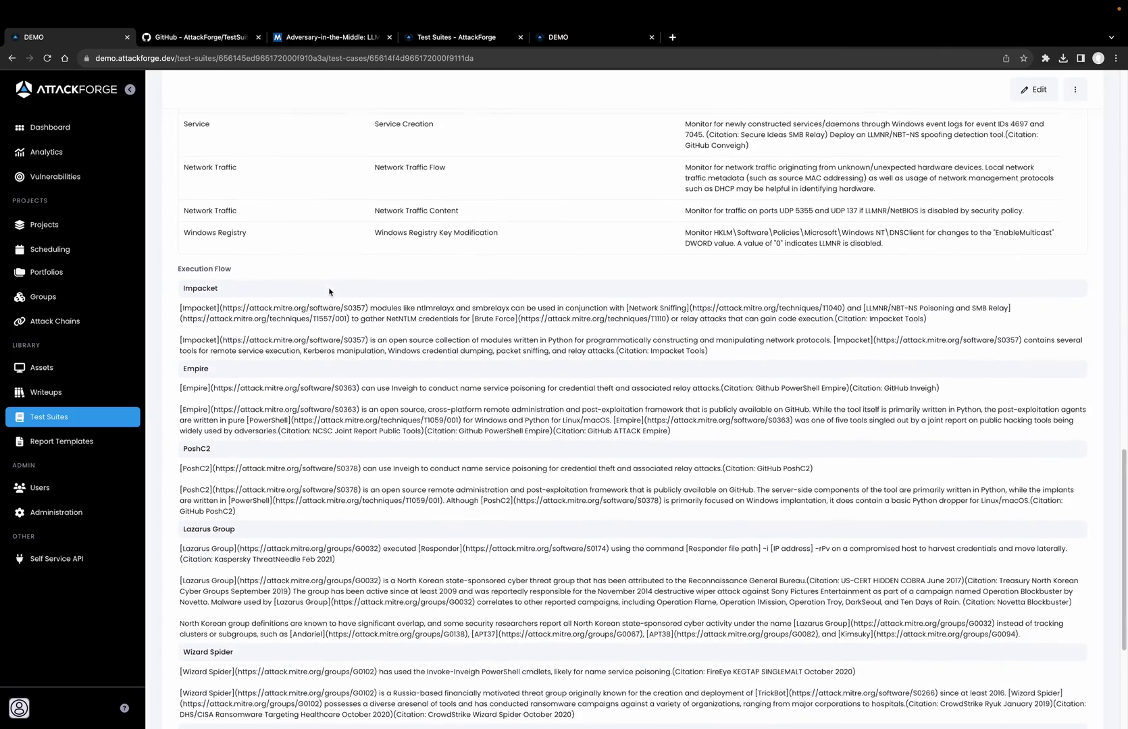
scroll(330, 291, "down", 2)
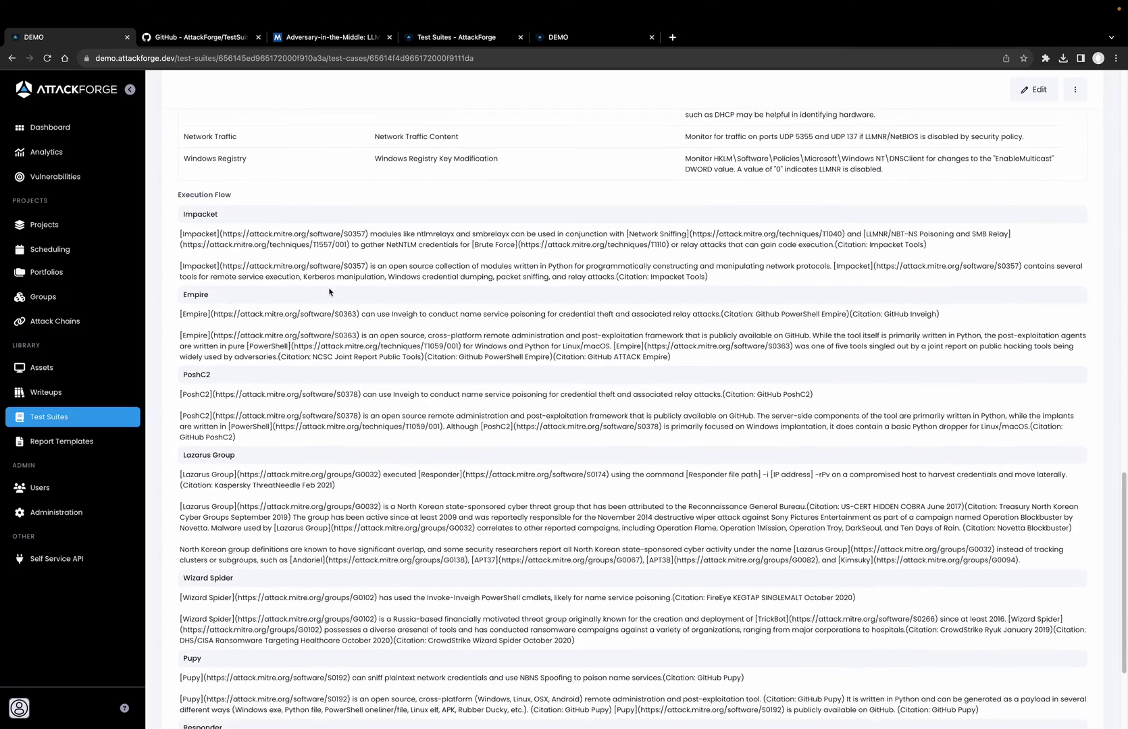
scroll(330, 291, "down", 5)
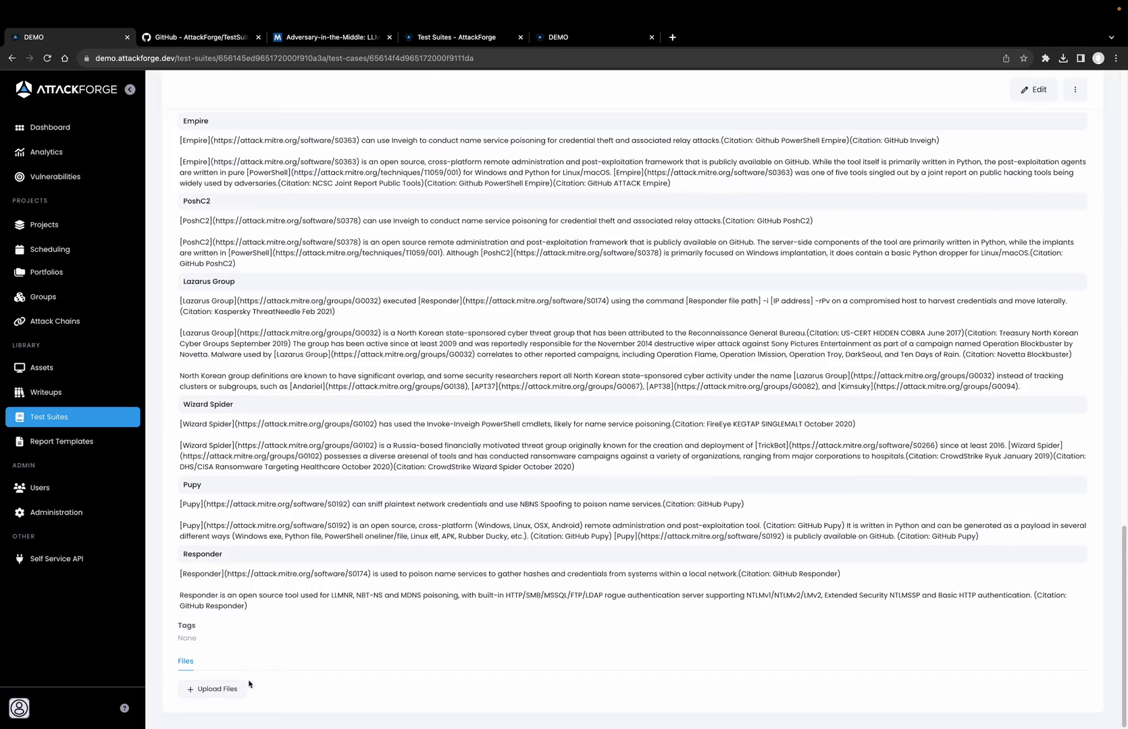
Upload llmnr-nbt-ns-poisoning.png to the LLMNR test case and add it to the details.
left_click(202, 695)
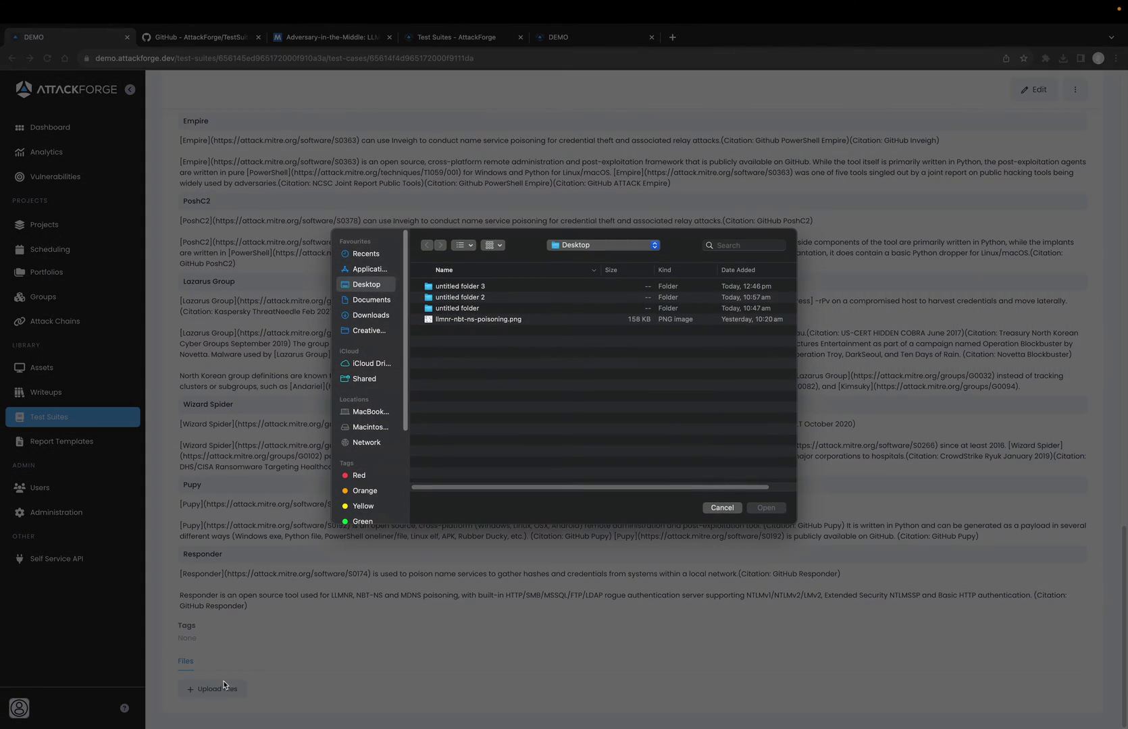
left_click(446, 320)
left_click(766, 508)
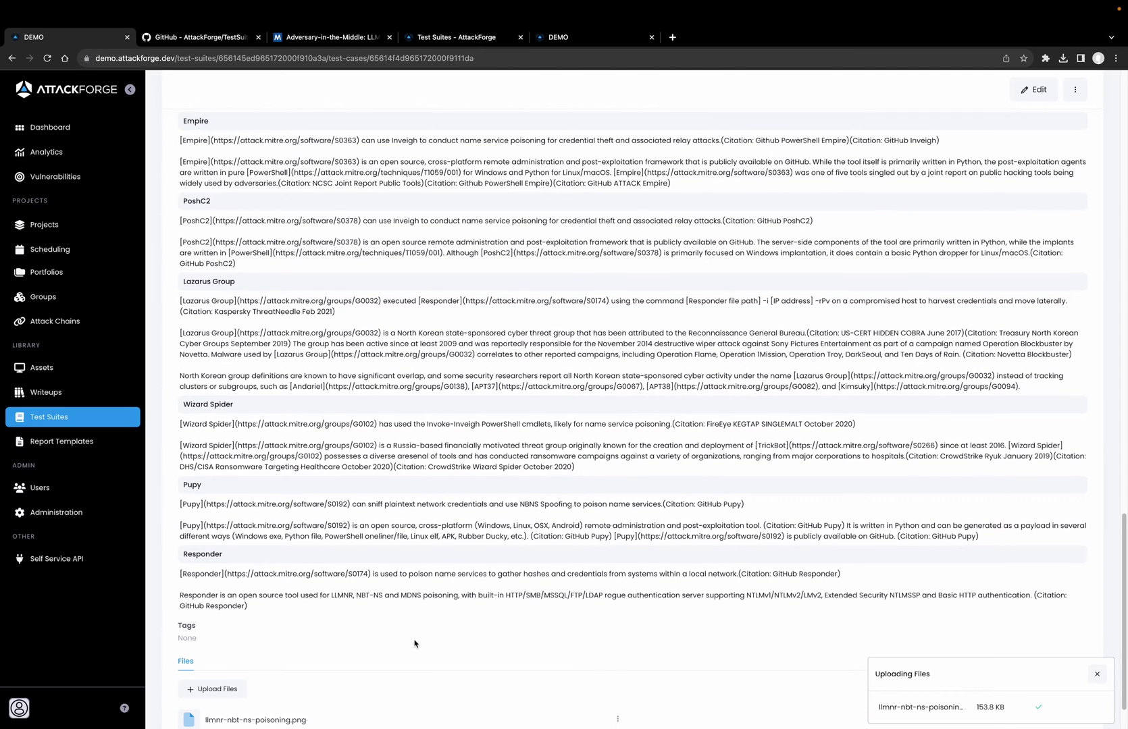
scroll(416, 641, "down", 2)
left_click(618, 662)
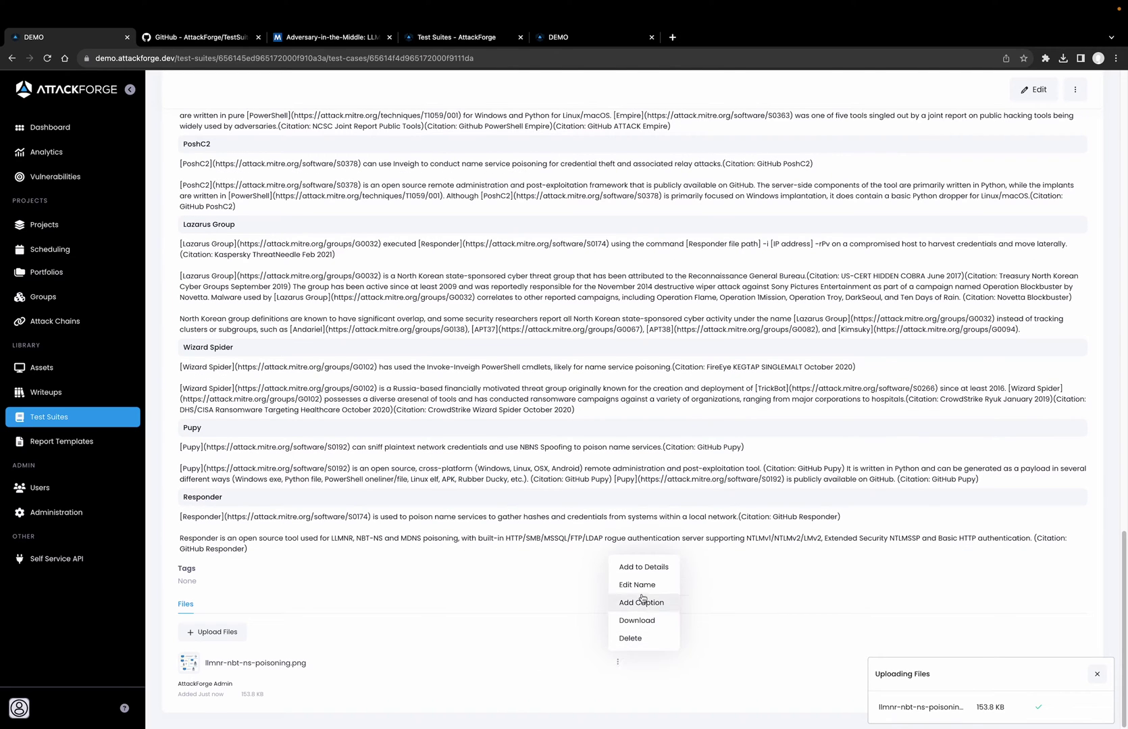
left_click(642, 567)
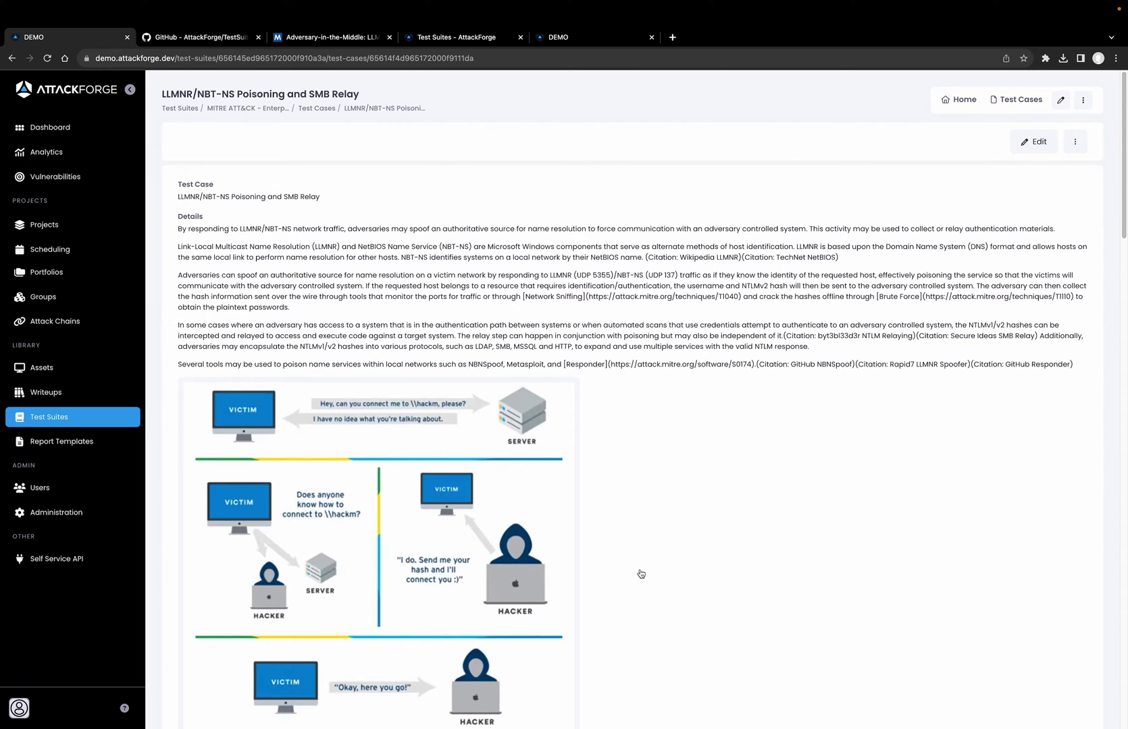
Start a new project with a time frame of Nov 25 to Nov 30, 2023.
left_click(84, 230)
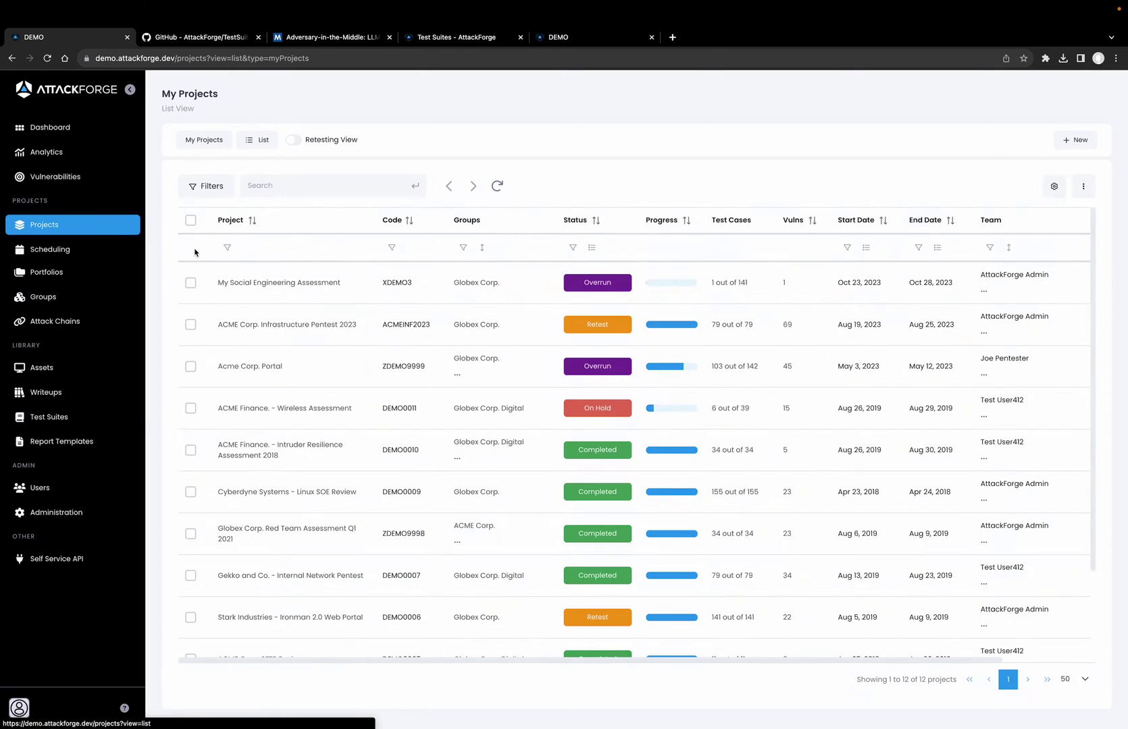
left_click(1075, 140)
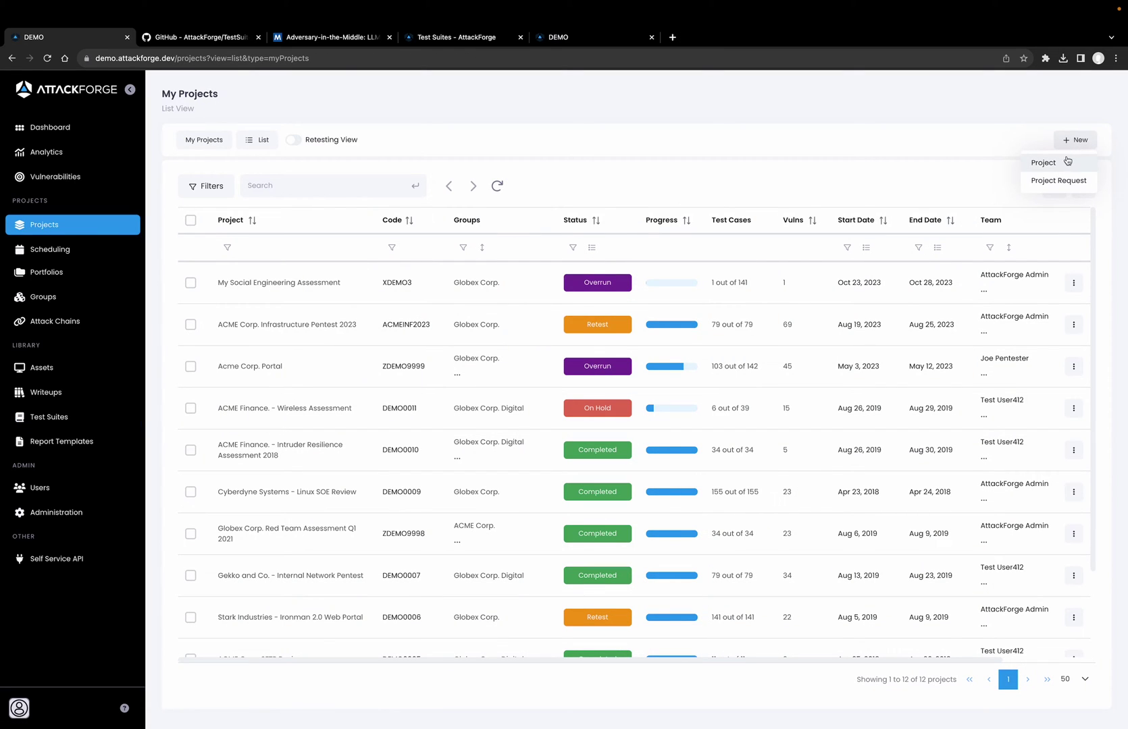
left_click(1067, 162)
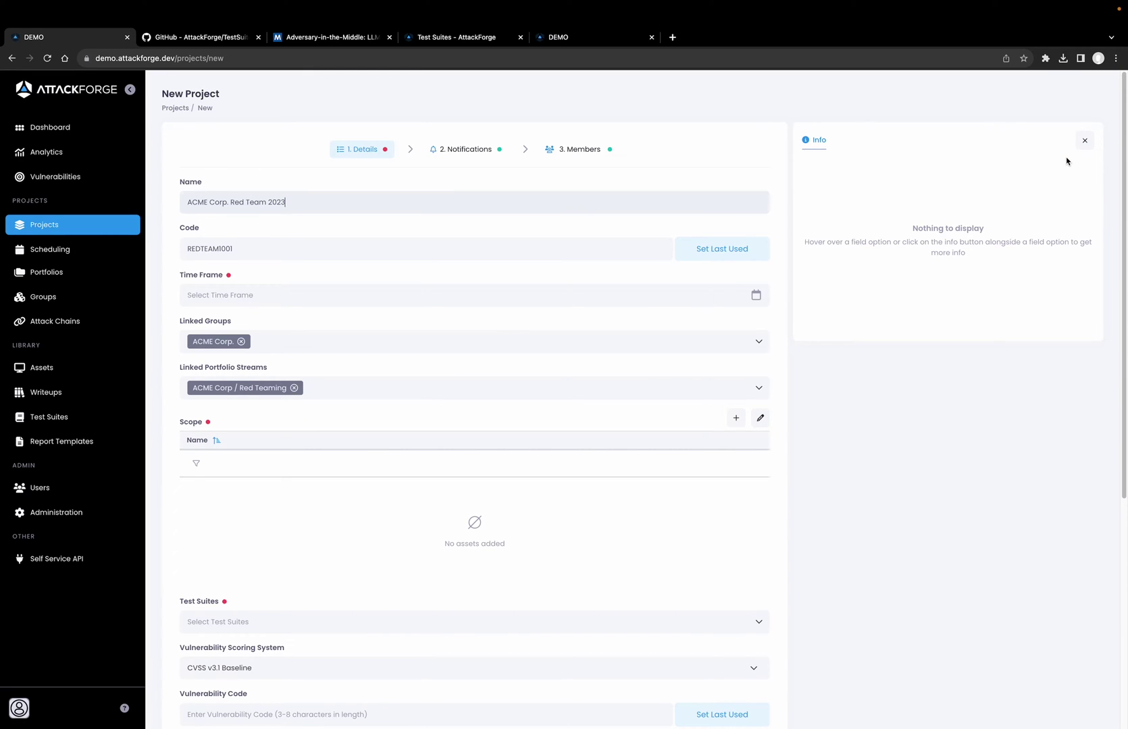
left_click(317, 304)
left_click(449, 416)
left_click(421, 431)
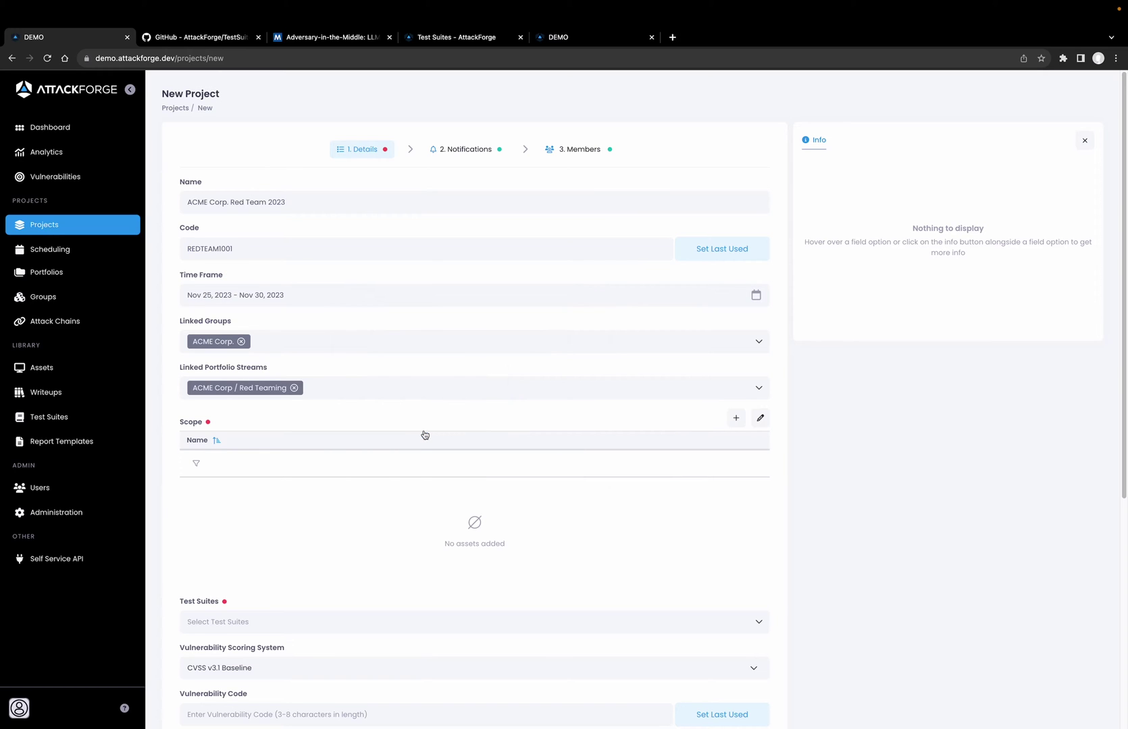
Add the ACME1383 network asset (10.0.0.1/8) to the project scope.
left_click(735, 418)
left_click(829, 146)
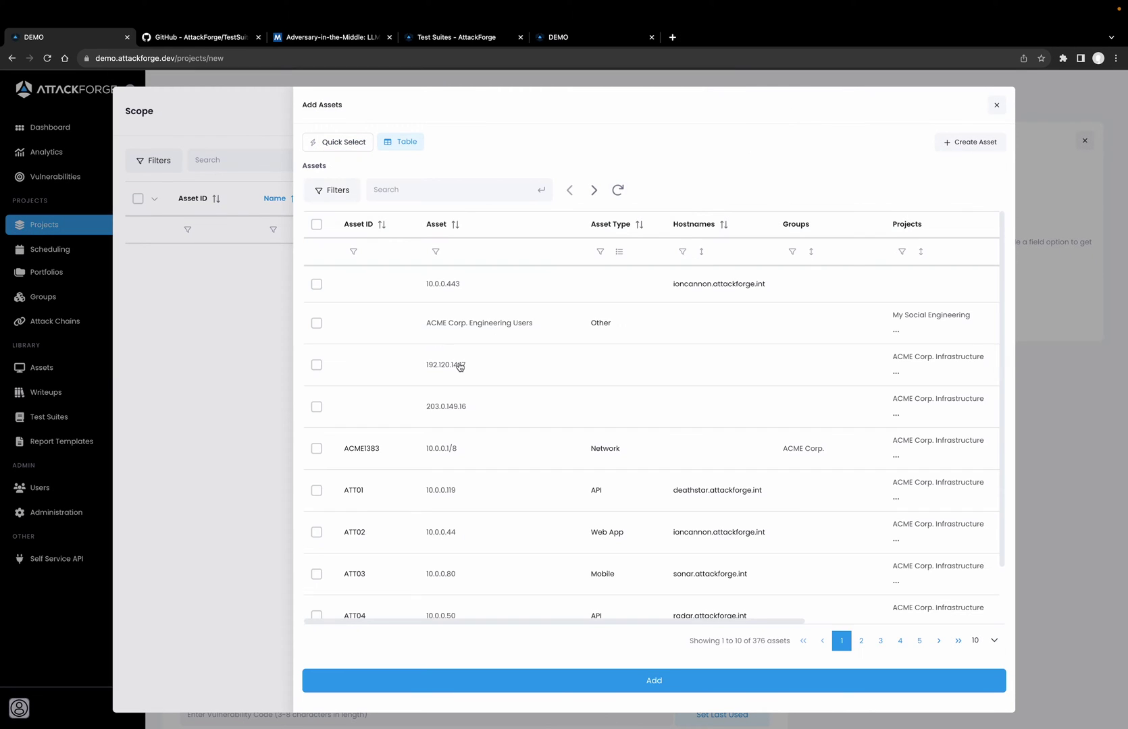
left_click(316, 449)
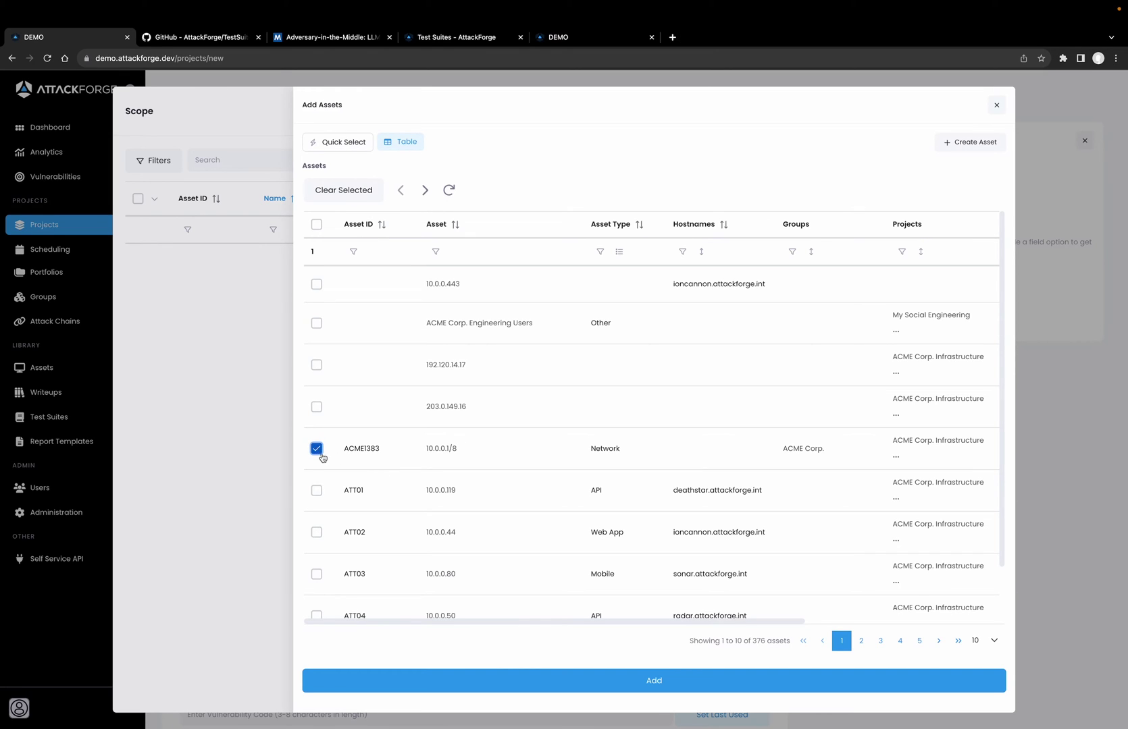
left_click(474, 681)
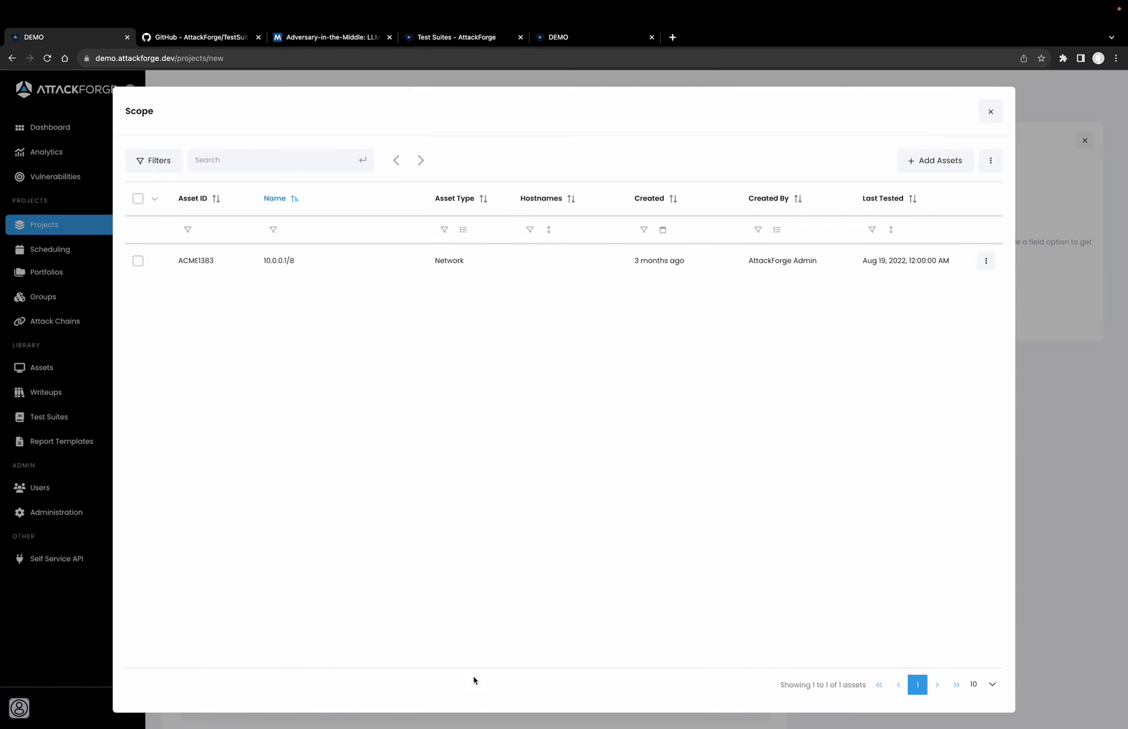
left_click(992, 115)
Attach the MITRE ATT&CK - Enterprise test suite after searching test suites for 'mitre'.
scroll(491, 435, "down", 3)
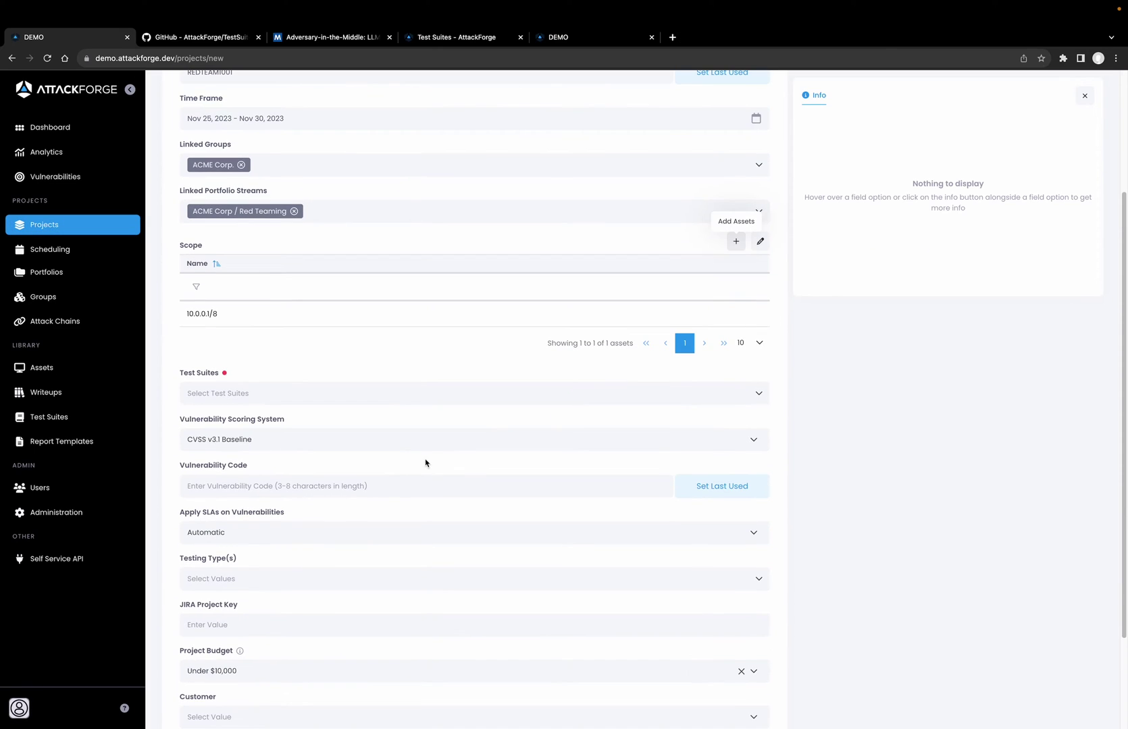
left_click(289, 397)
type("mitre")
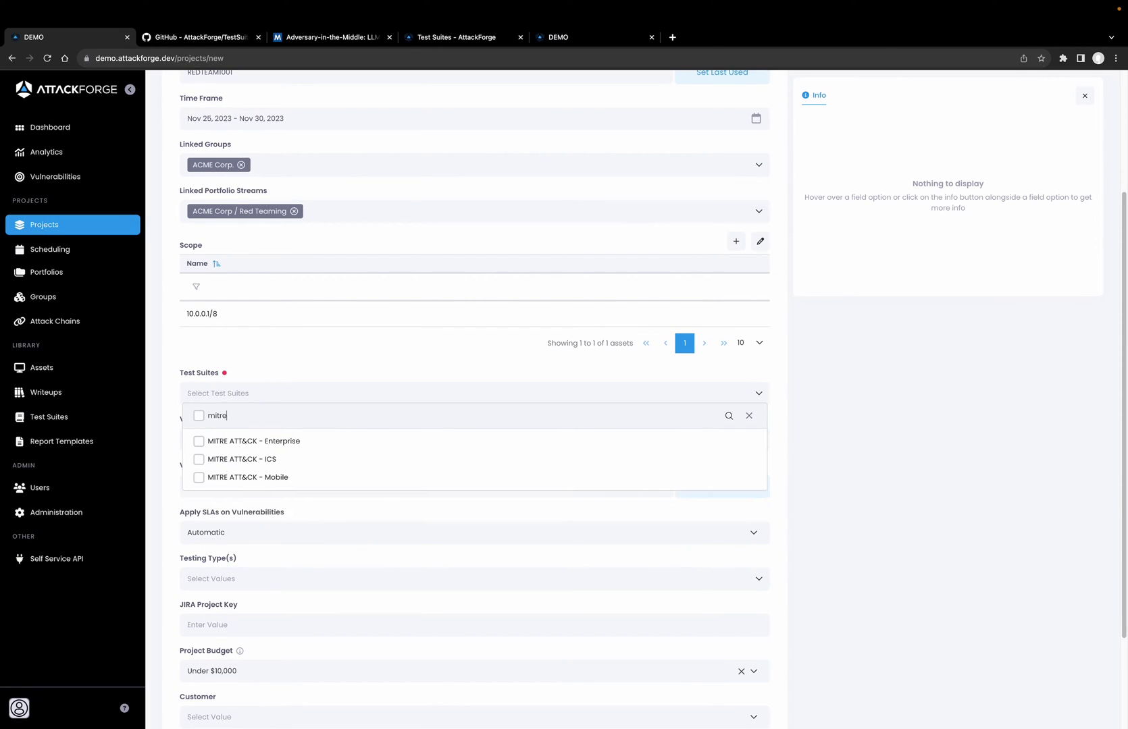
left_click(259, 446)
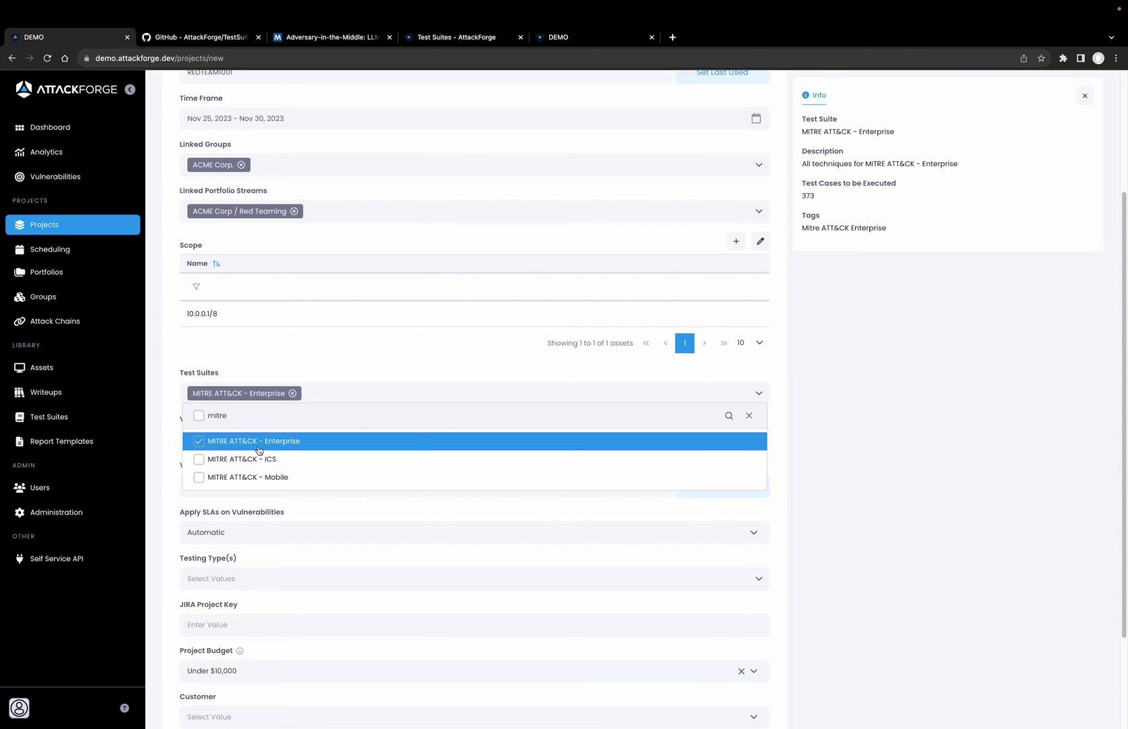
left_click(397, 355)
scroll(345, 440, "down", 2)
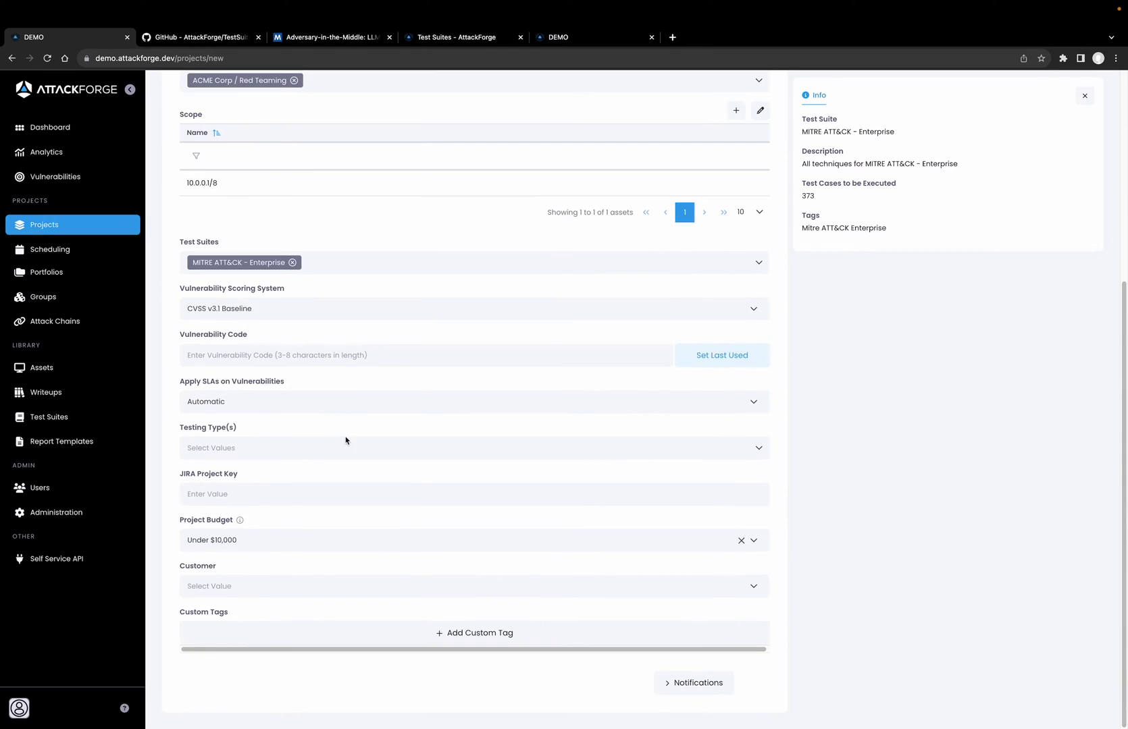
scroll(345, 441, "up", 5)
Skip to team members, review, and create the ACME Corp. Red Team 2023 project.
left_click(592, 152)
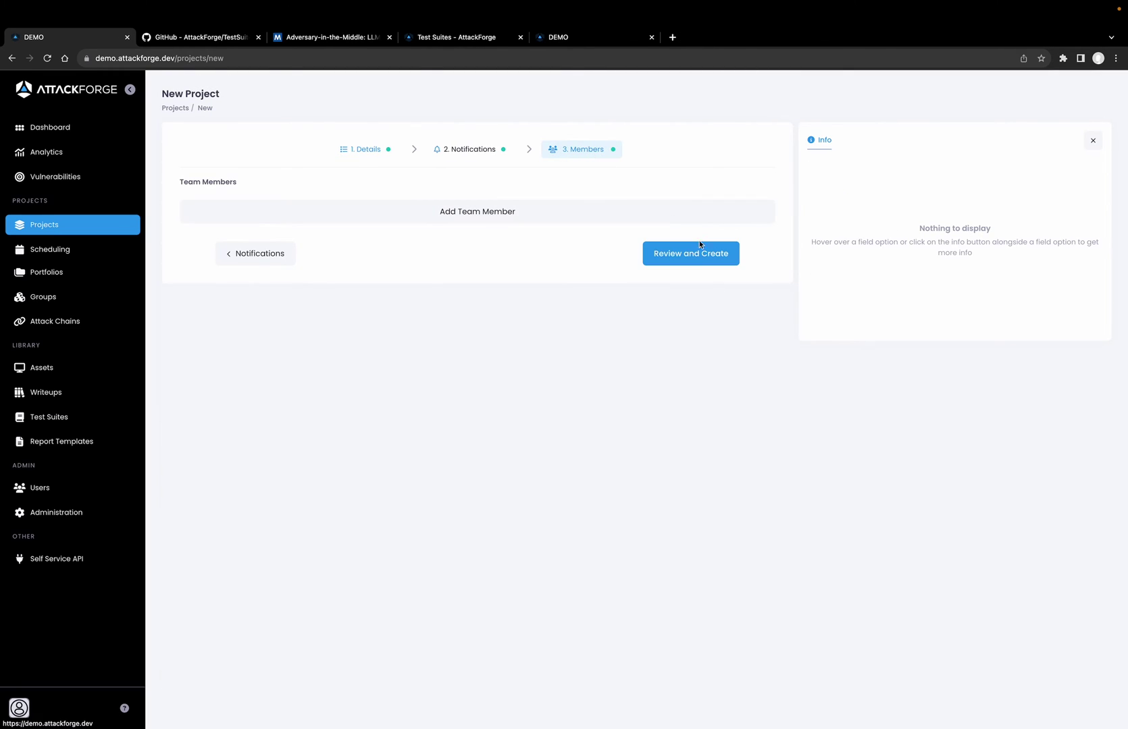
left_click(694, 257)
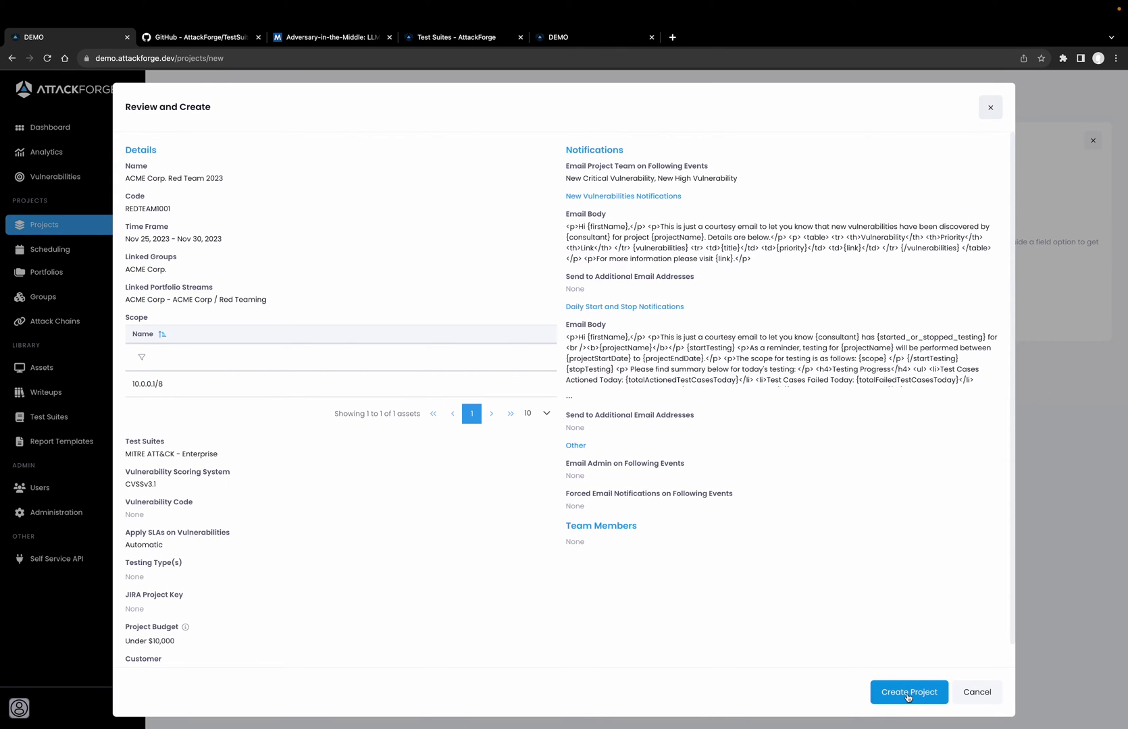
left_click(908, 692)
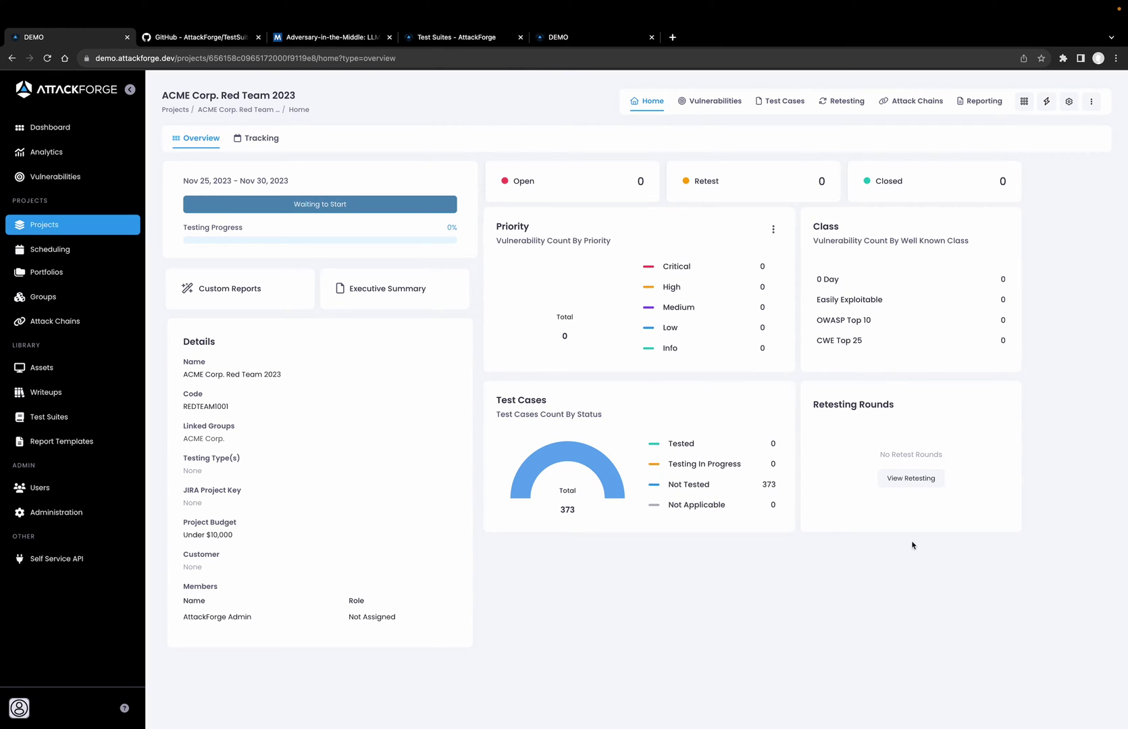
Show the project's Test Cases and scroll across the 373-case table's columns.
left_click(785, 106)
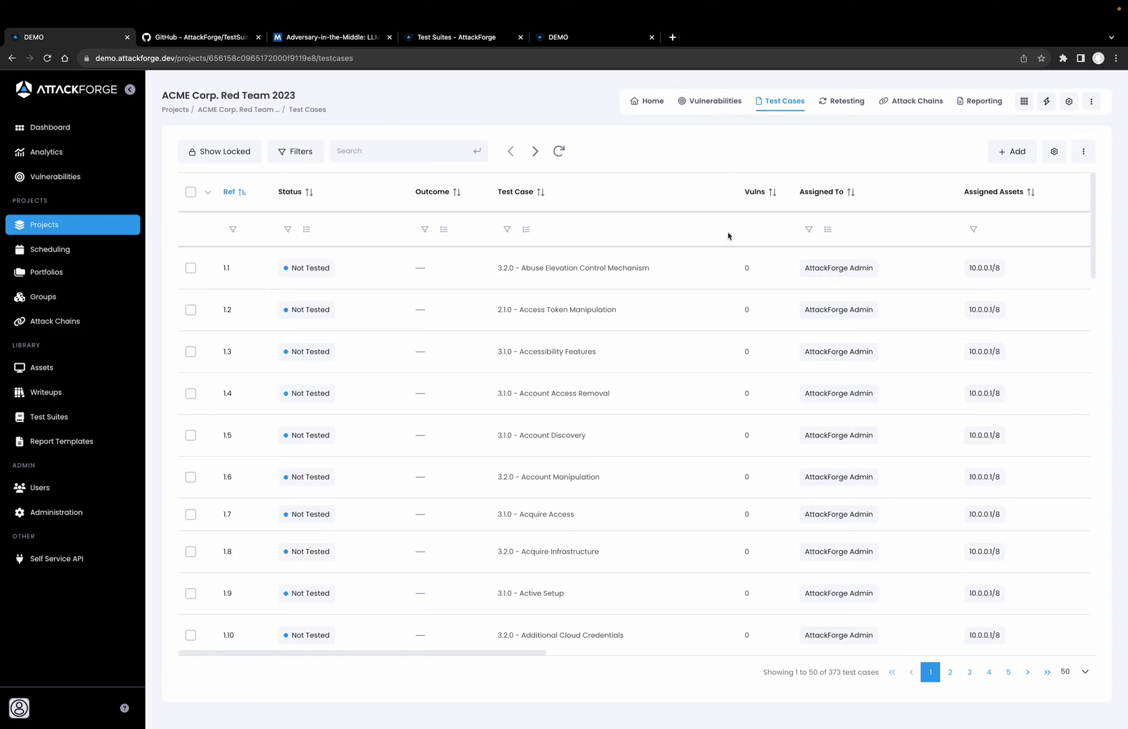
left_click_drag(521, 655, 1081, 632)
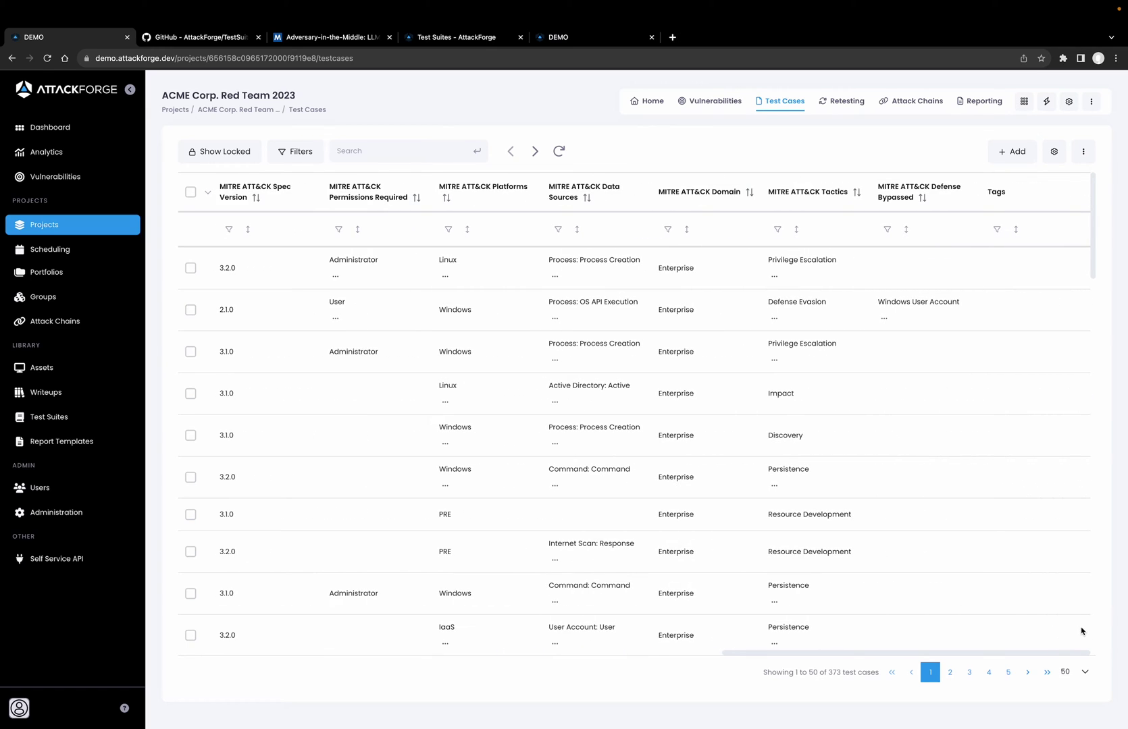
left_click_drag(1076, 629, 436, 578)
Search the test cases for 'llmnr' and open test case 1.199.
type("I")
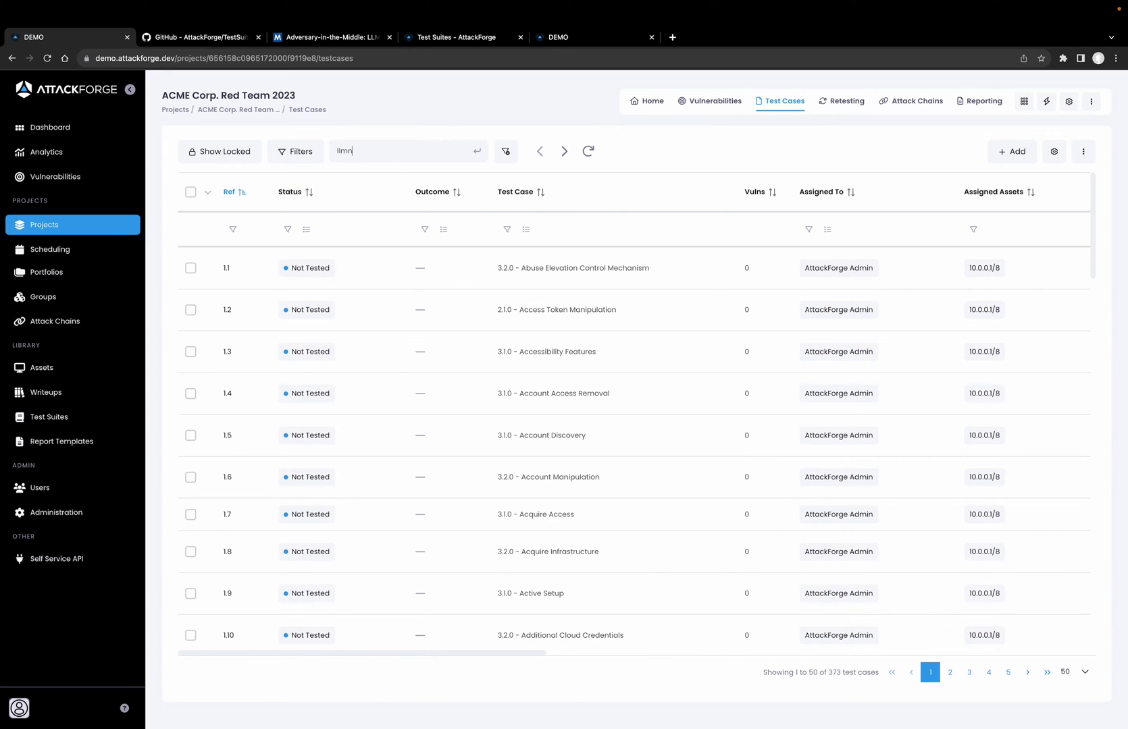
key("Return")
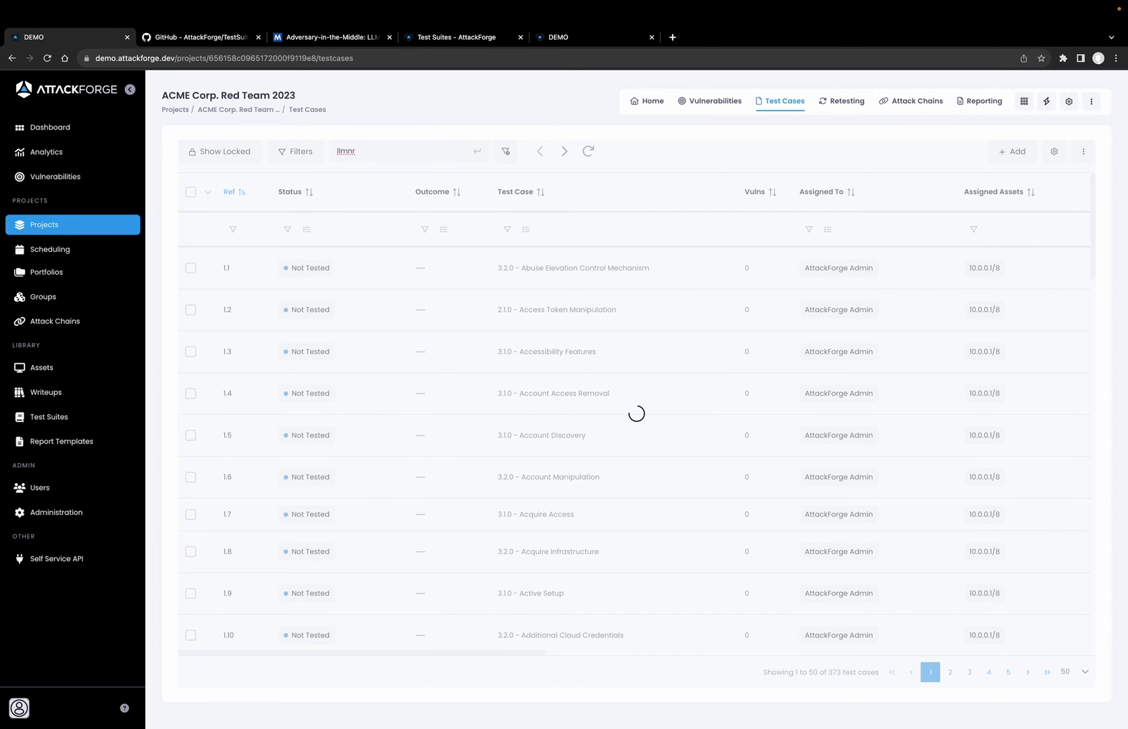
left_click(552, 269)
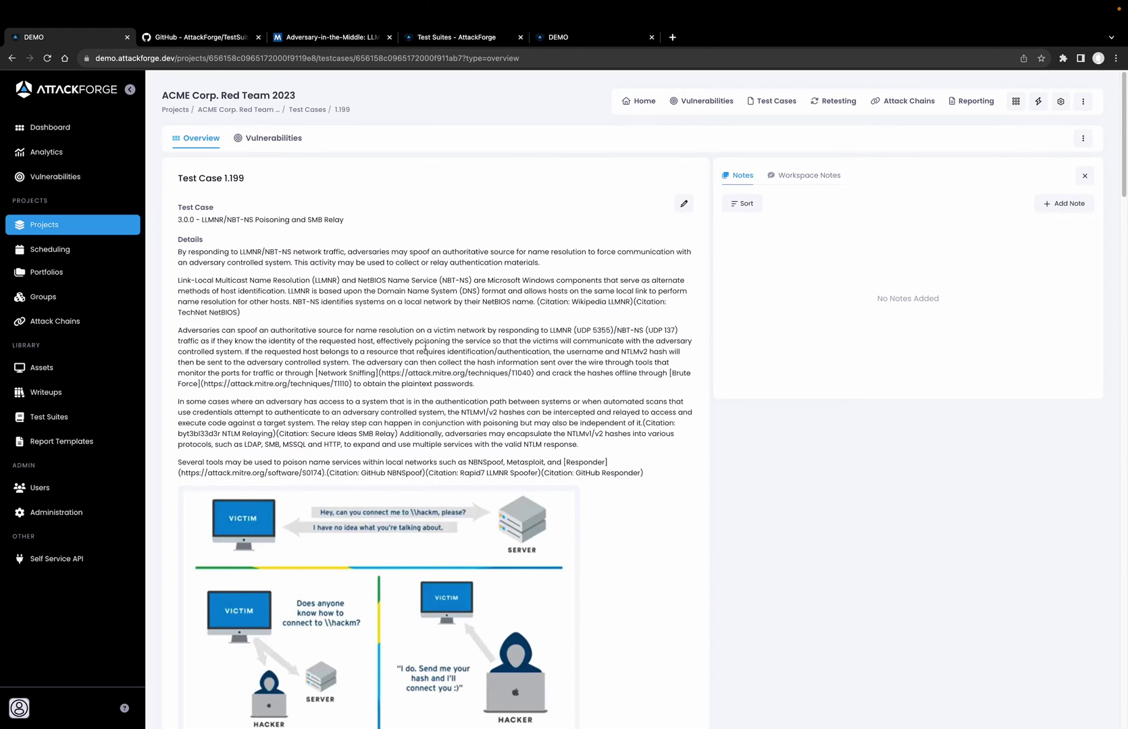
Read through test case 1.199's details and show its Workspace Notes beside it.
scroll(425, 348, "down", 3)
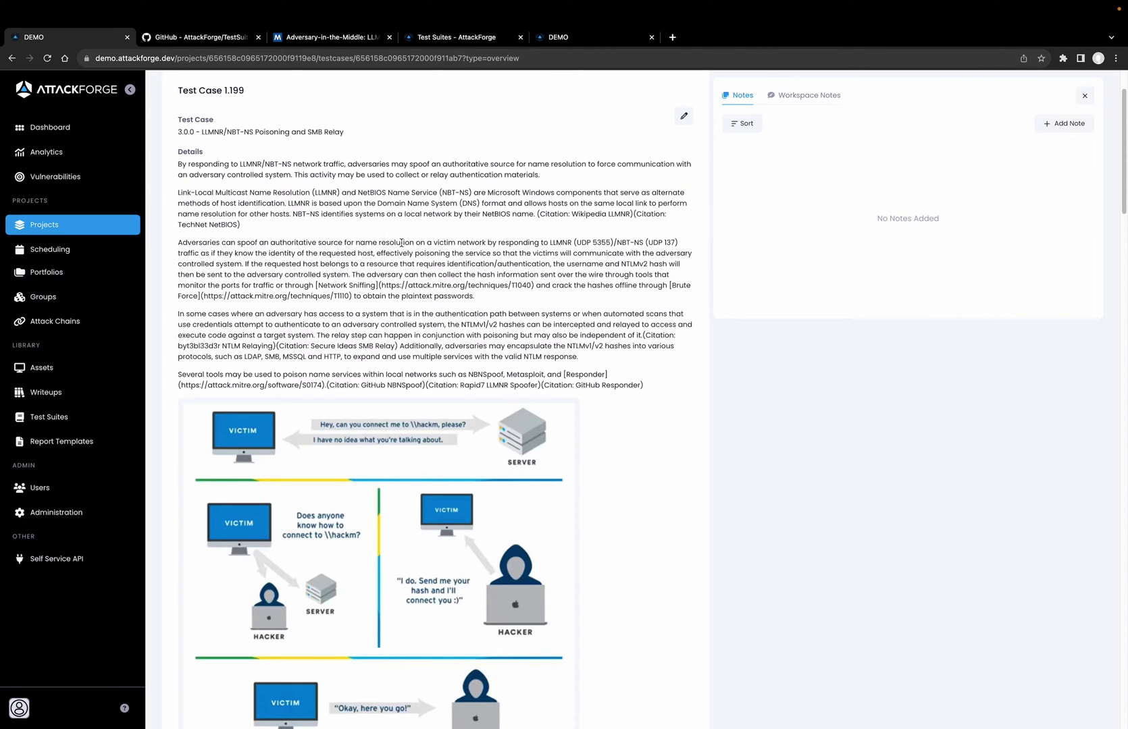
scroll(401, 244, "down", 10)
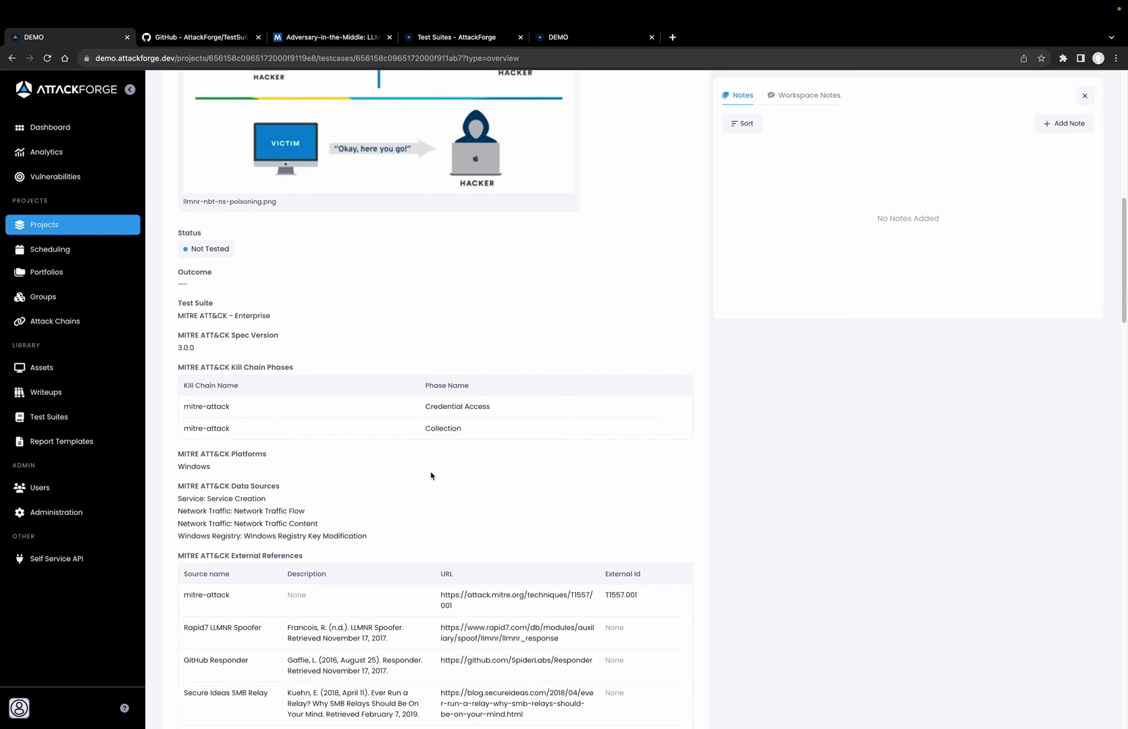
scroll(436, 459, "down", 3)
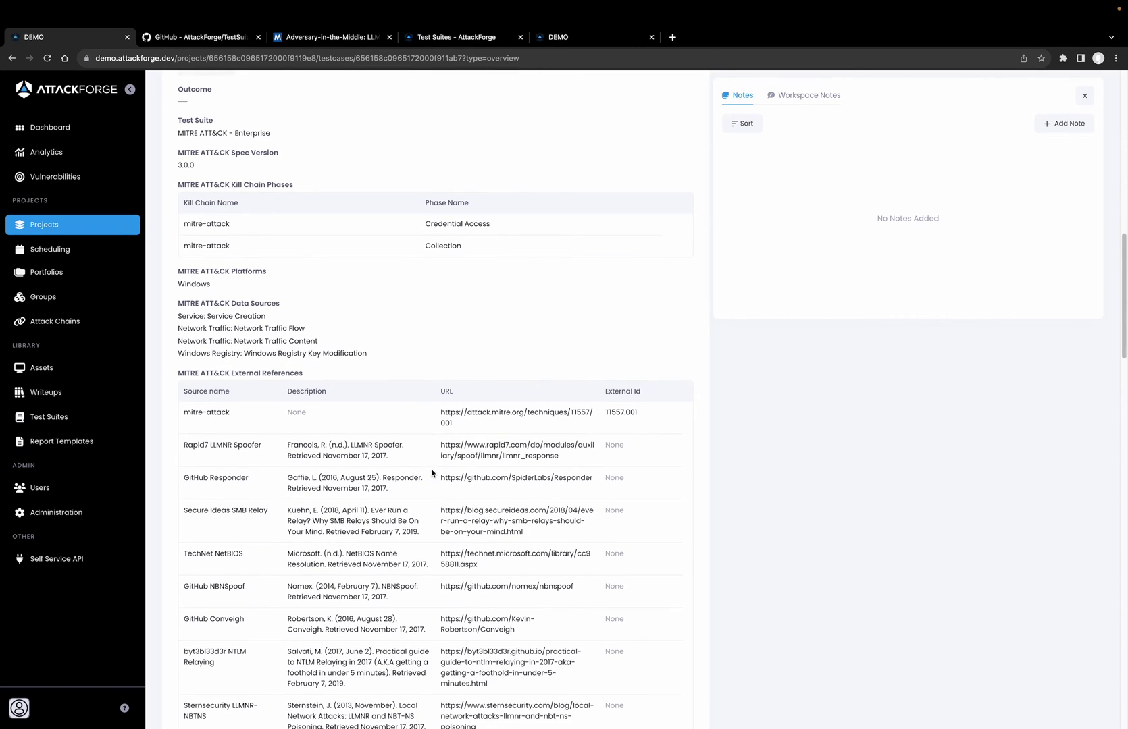
scroll(425, 459, "down", 7)
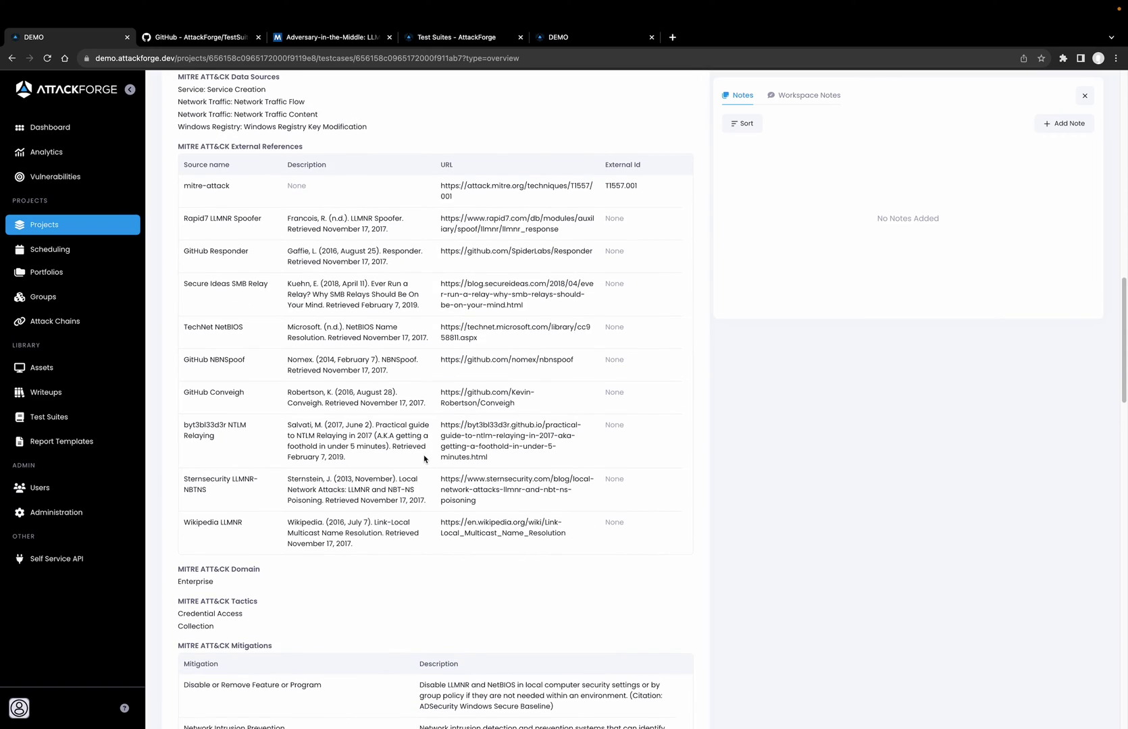
scroll(428, 497, "down", 4)
scroll(427, 496, "down", 5)
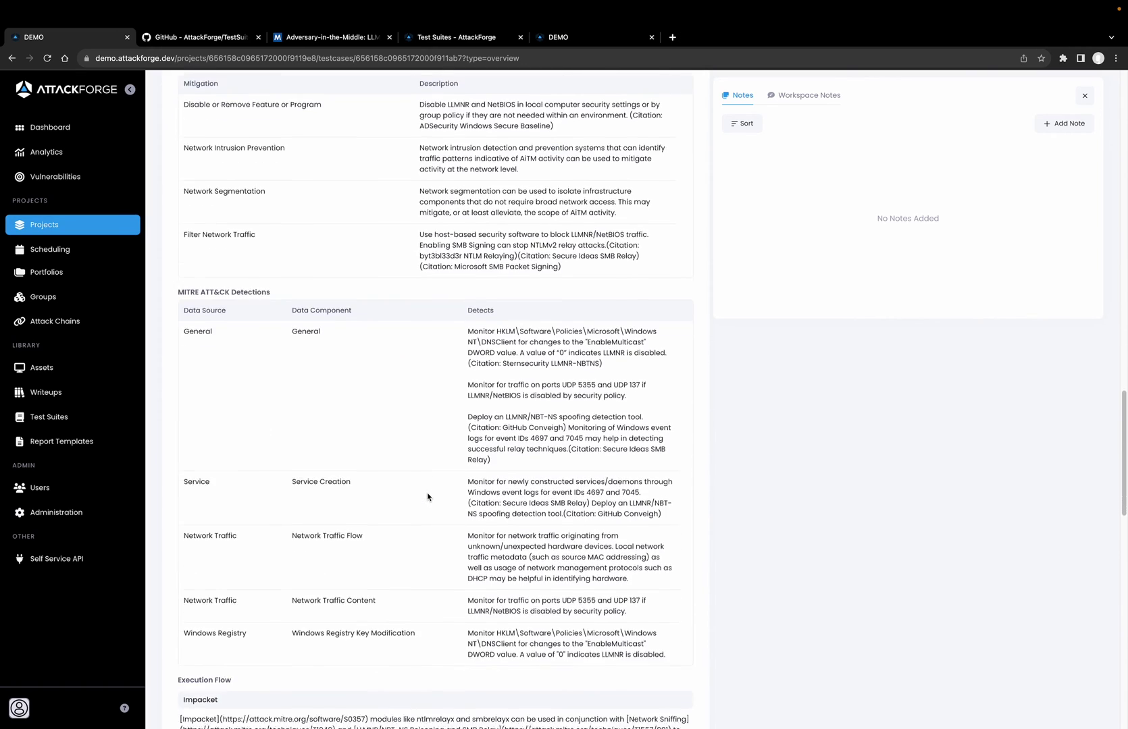
scroll(427, 497, "down", 3)
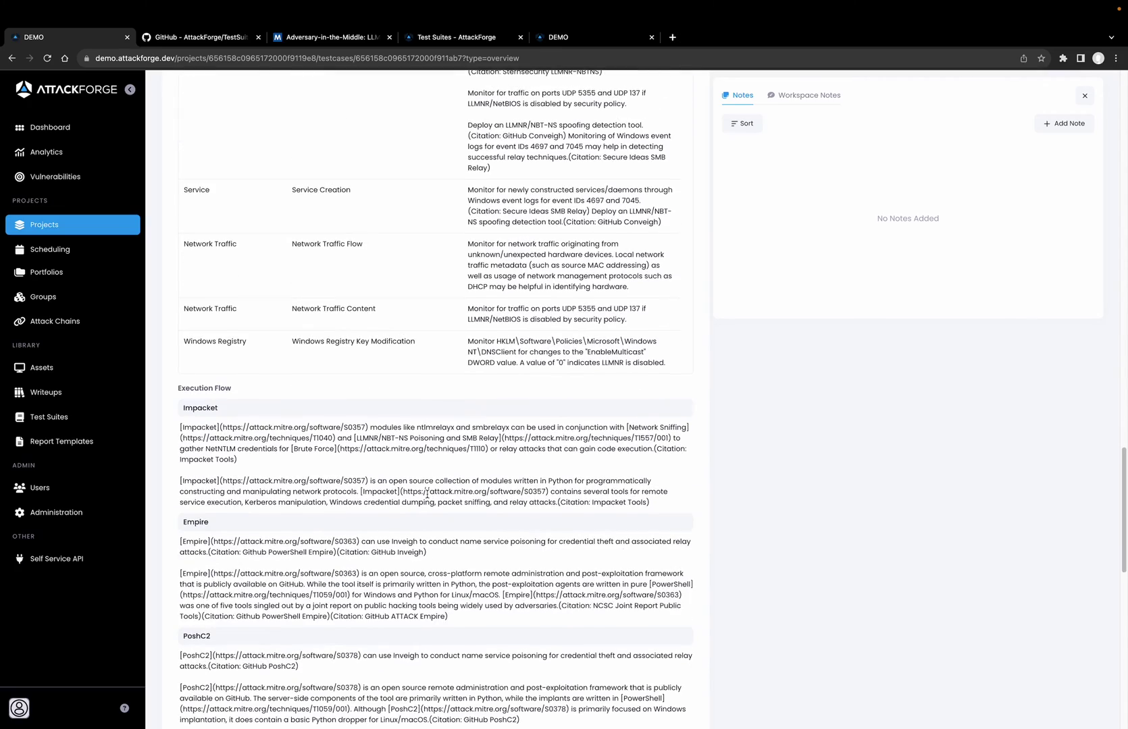
scroll(426, 494, "down", 6)
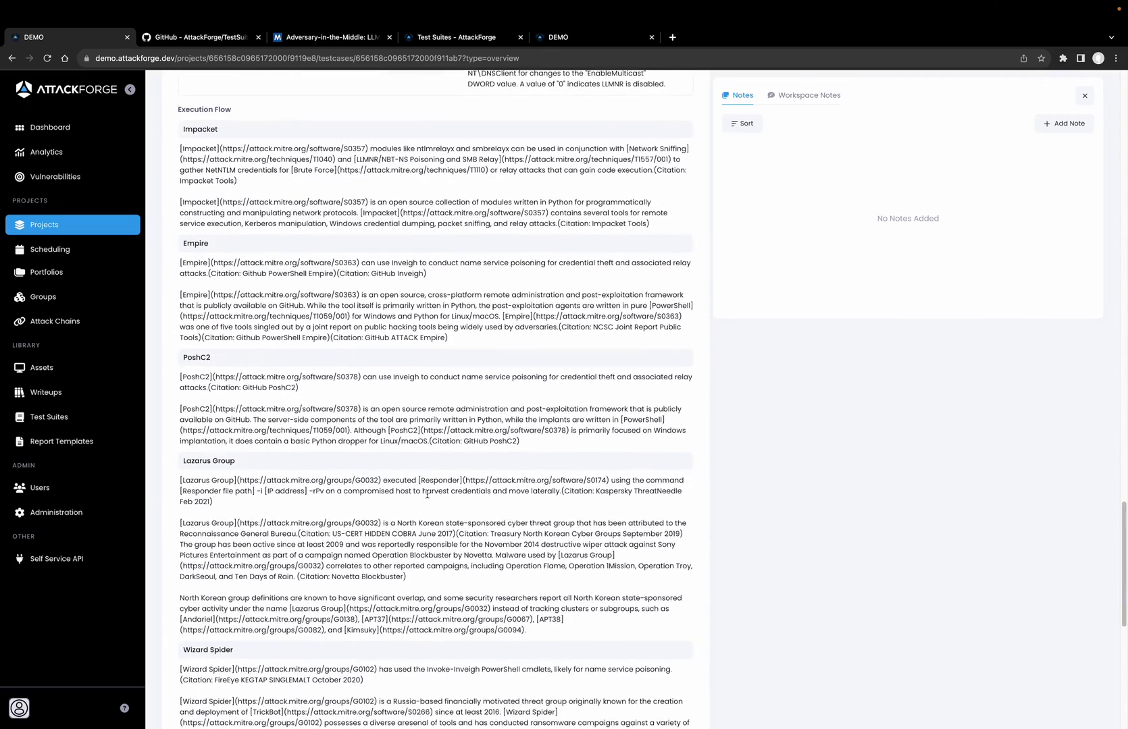
scroll(427, 498, "down", 4)
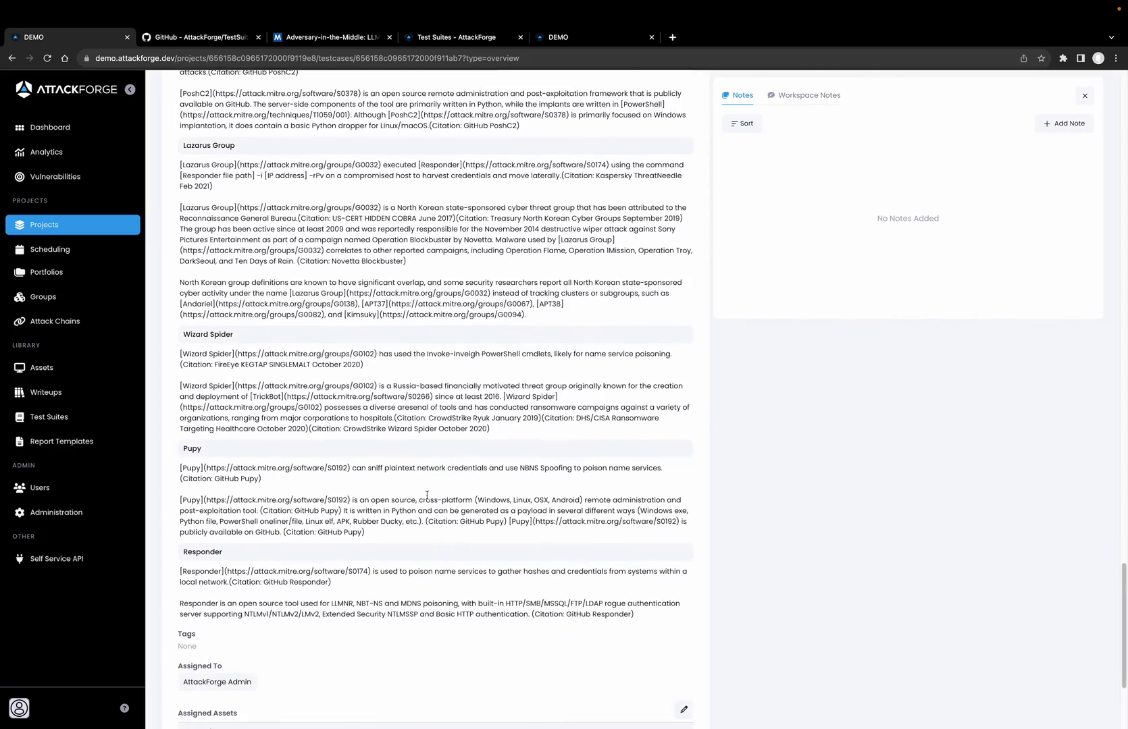
scroll(427, 495, "down", 4)
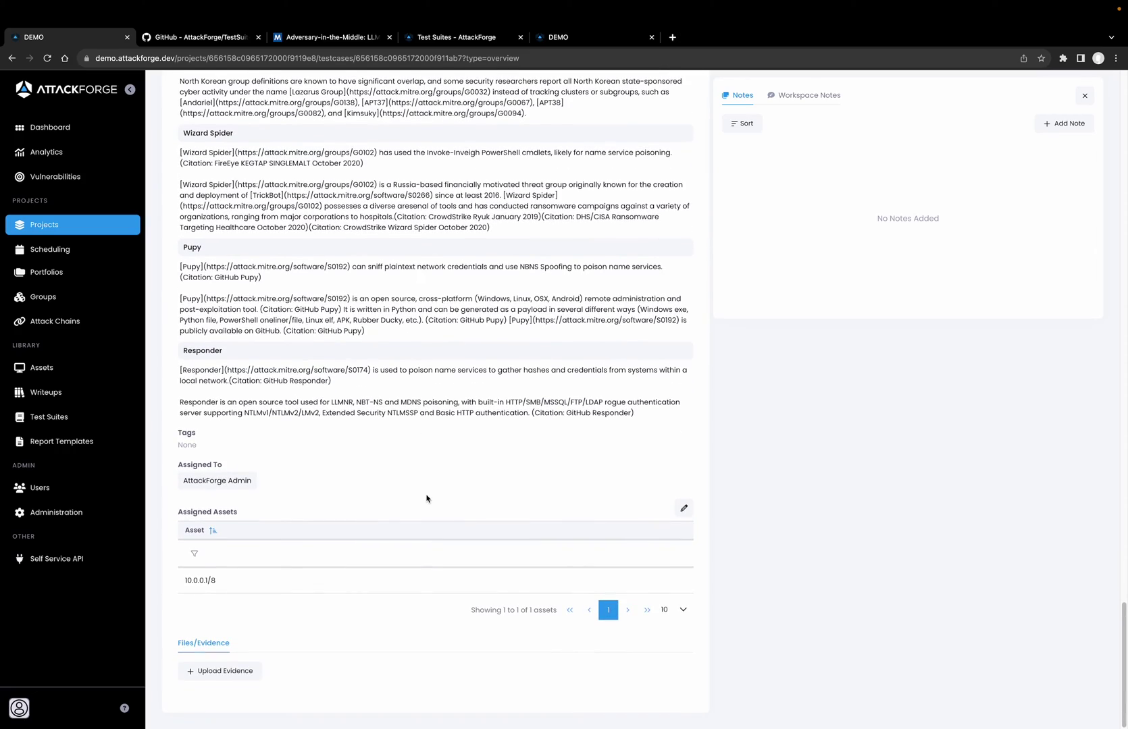
scroll(427, 498, "up", 1)
scroll(427, 499, "up", 15)
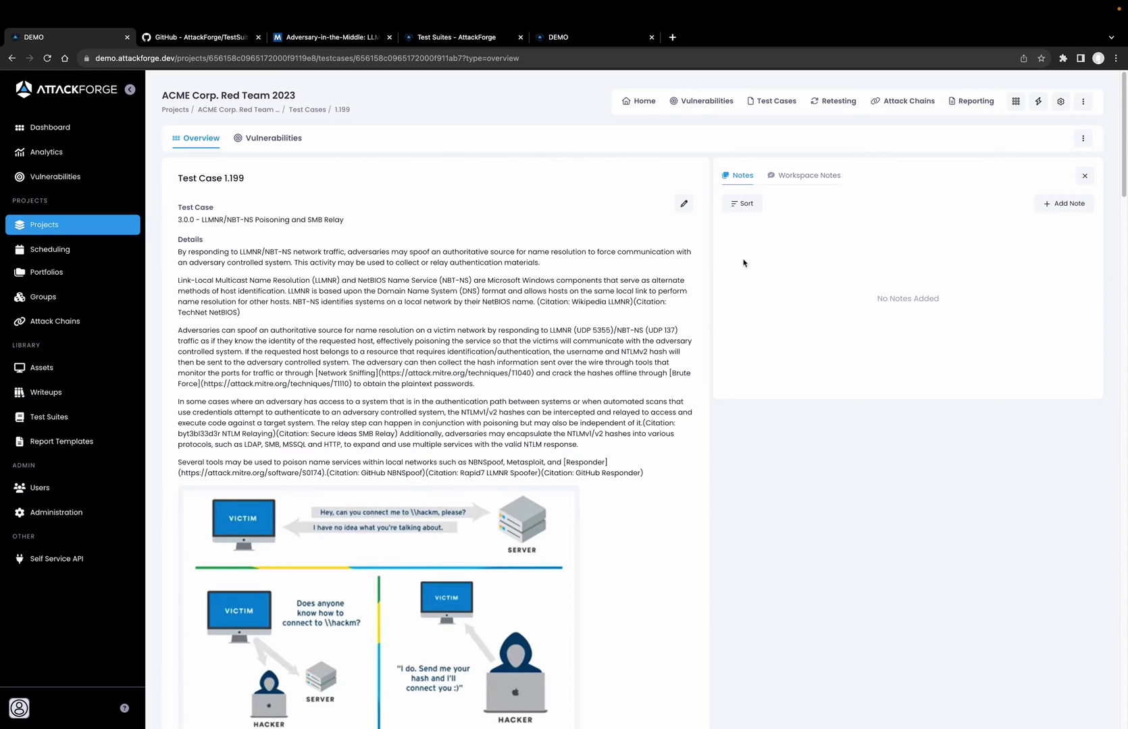
left_click(810, 177)
Start a vulnerability from the Red Team writeup 'Hosts Respond with Hashes/Challenge-Responses to Spoofed Hostnames'.
left_click(269, 147)
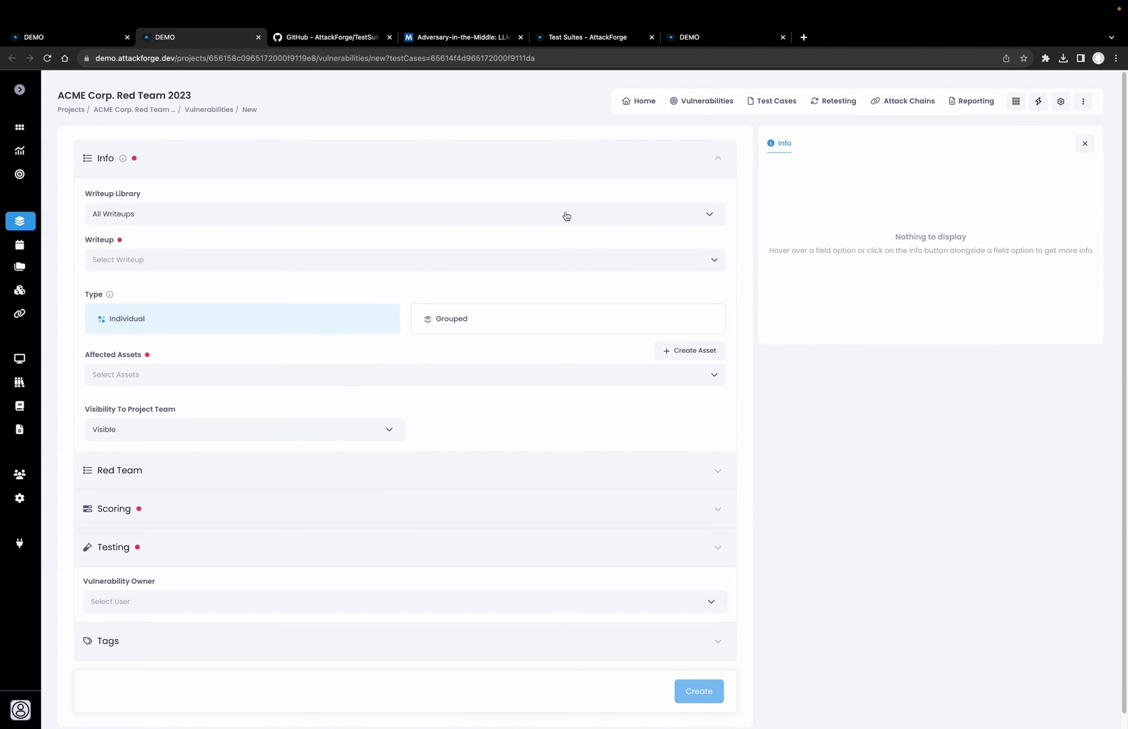
left_click(501, 218)
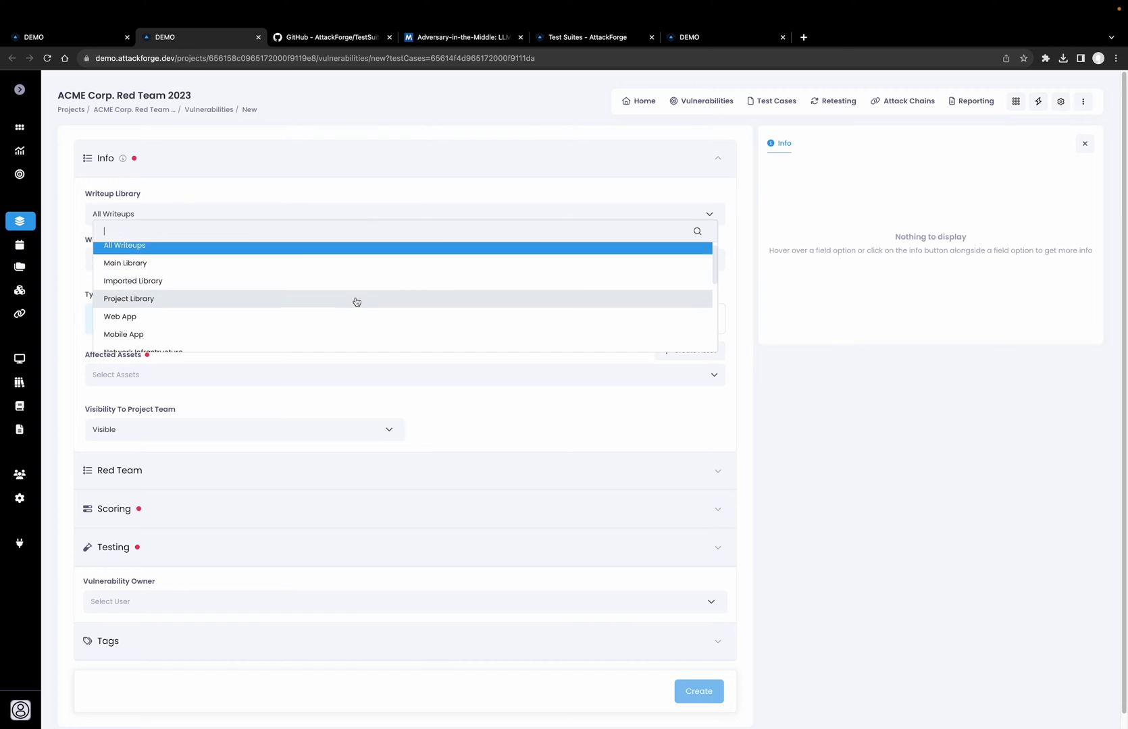
scroll(356, 301, "down", 3)
left_click(333, 327)
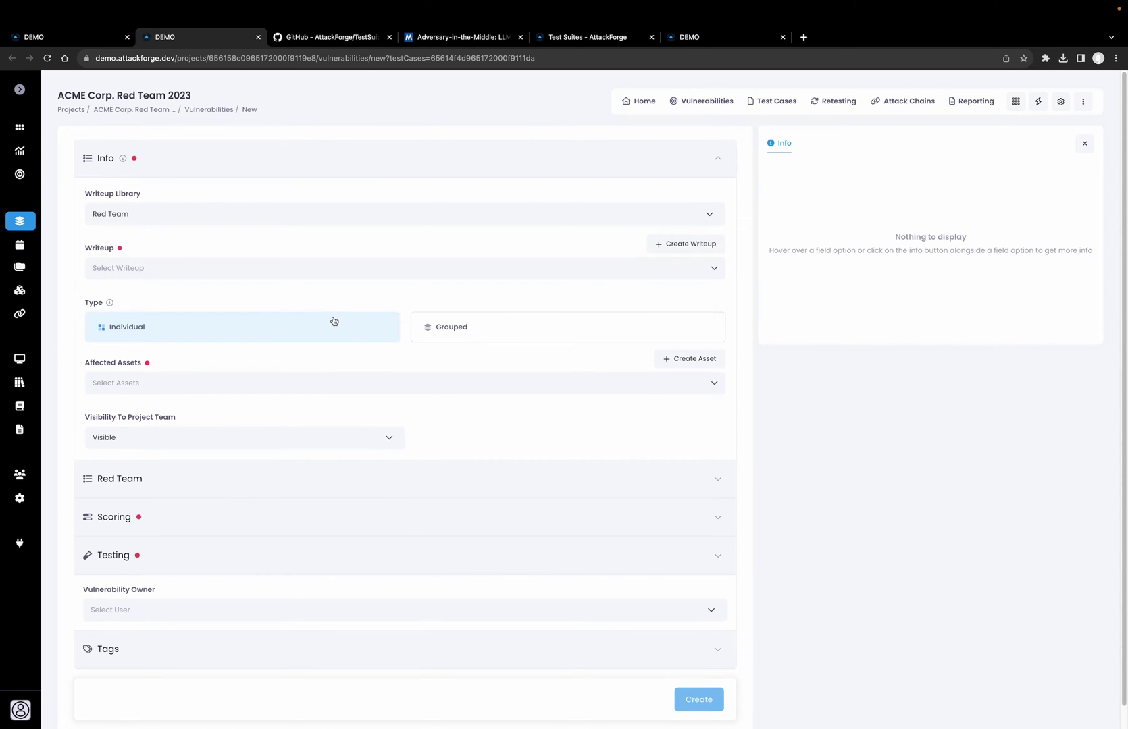
left_click(326, 273)
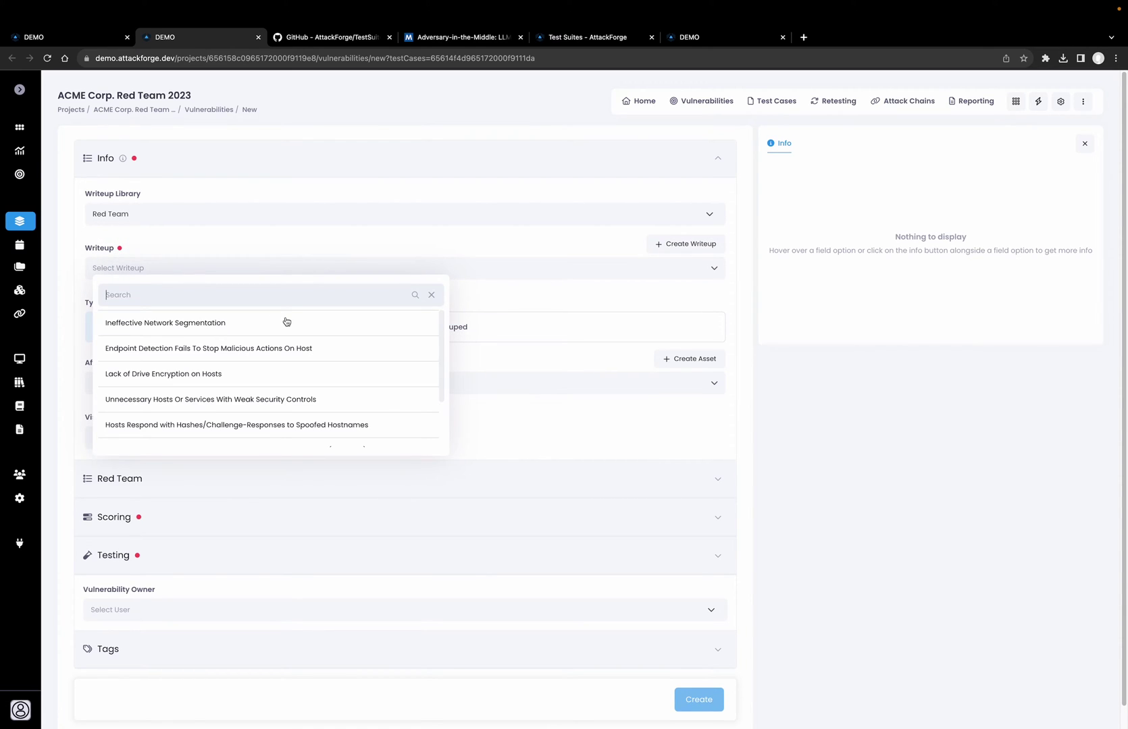
left_click(224, 425)
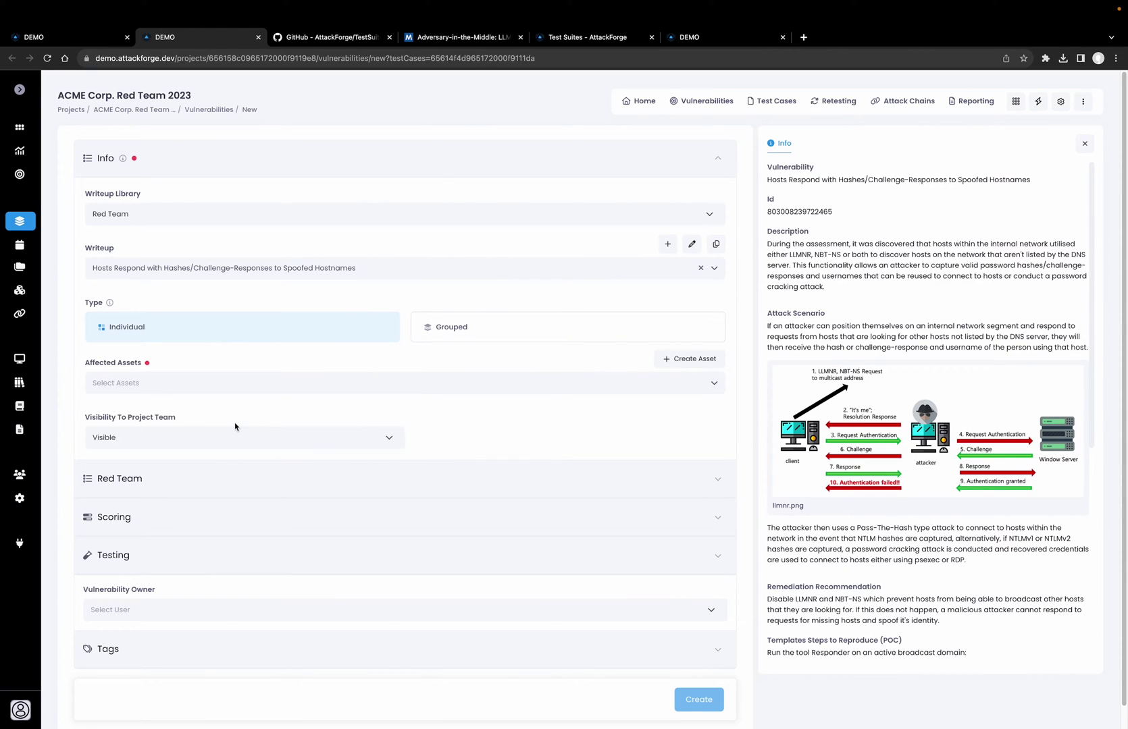
Make the vulnerability Grouped and add affected asset 10.0.0.1/8 with component 10.0.9.0/24.
left_click(478, 343)
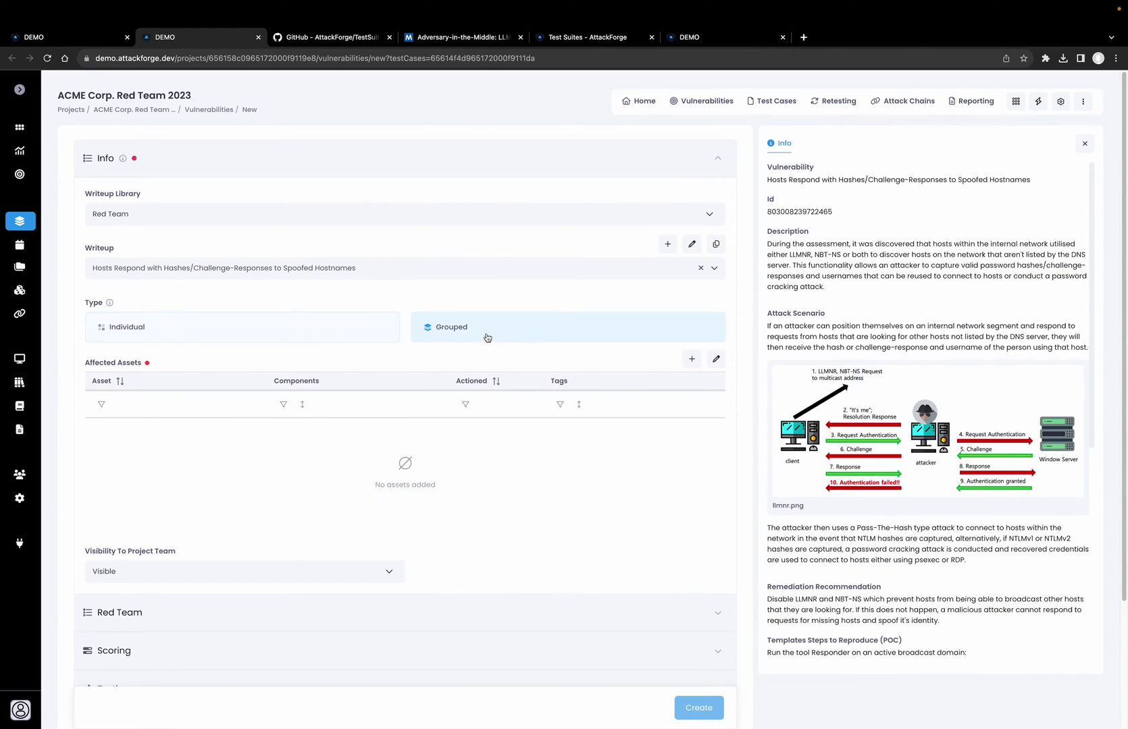
left_click(691, 359)
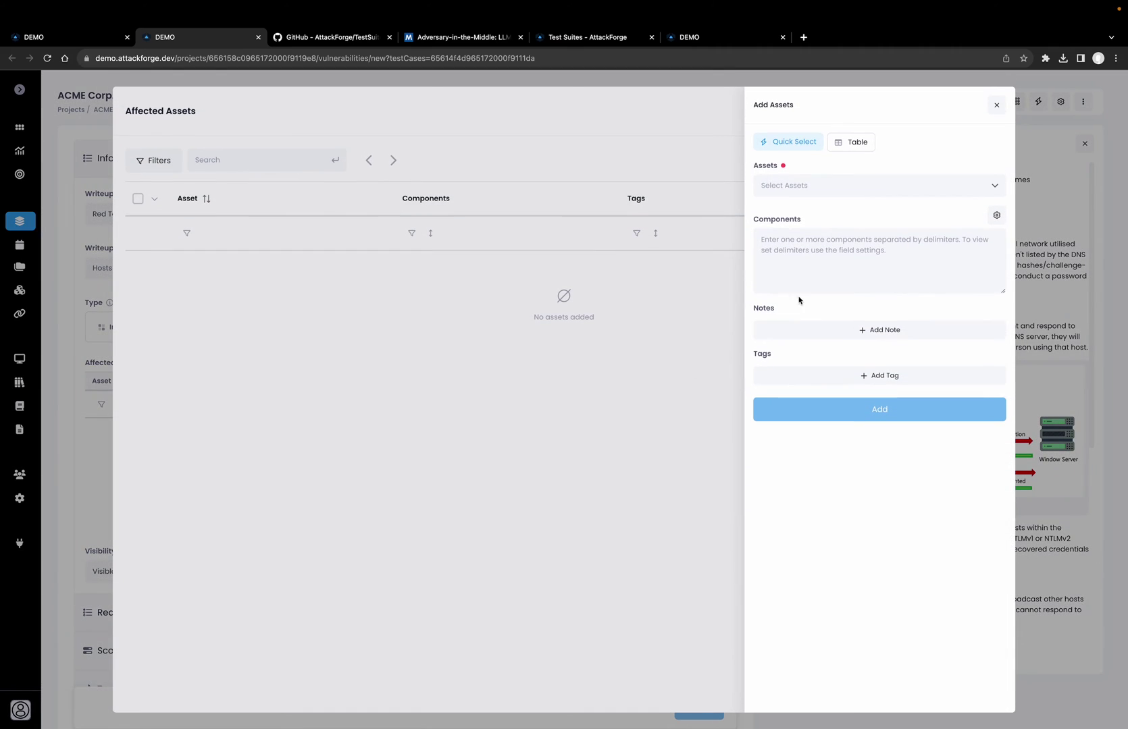
left_click(815, 189)
left_click(812, 243)
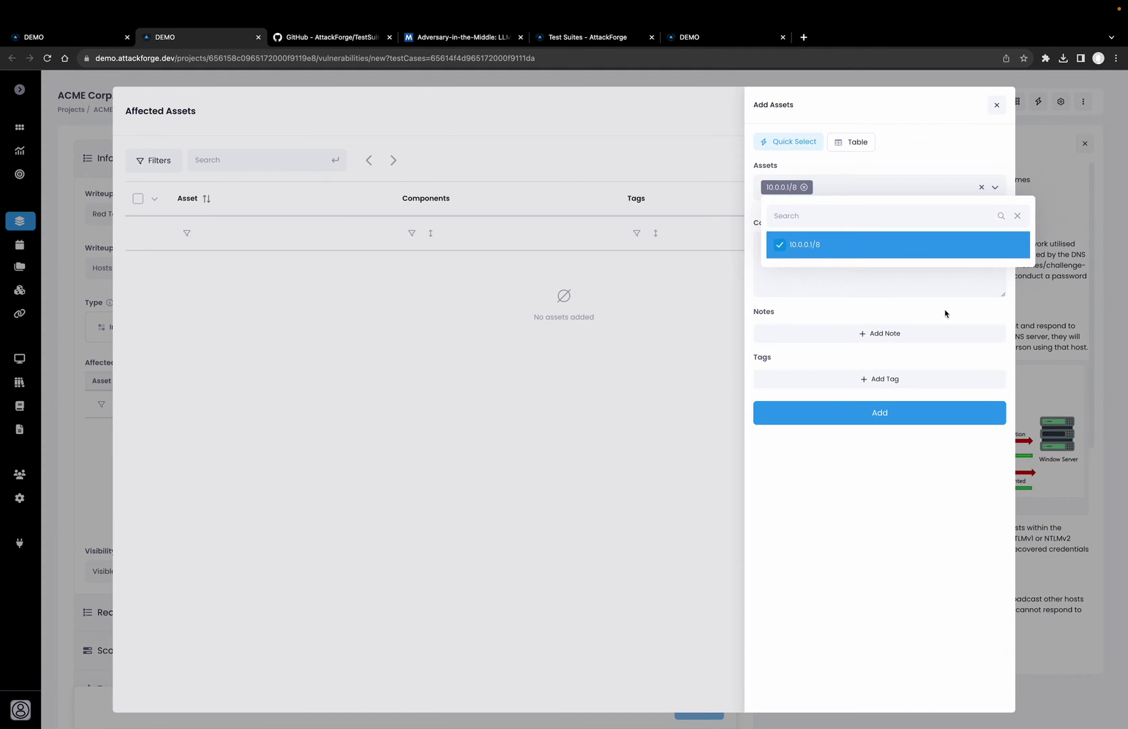
left_click(796, 287)
type("10.0.9.0/24")
left_click(873, 408)
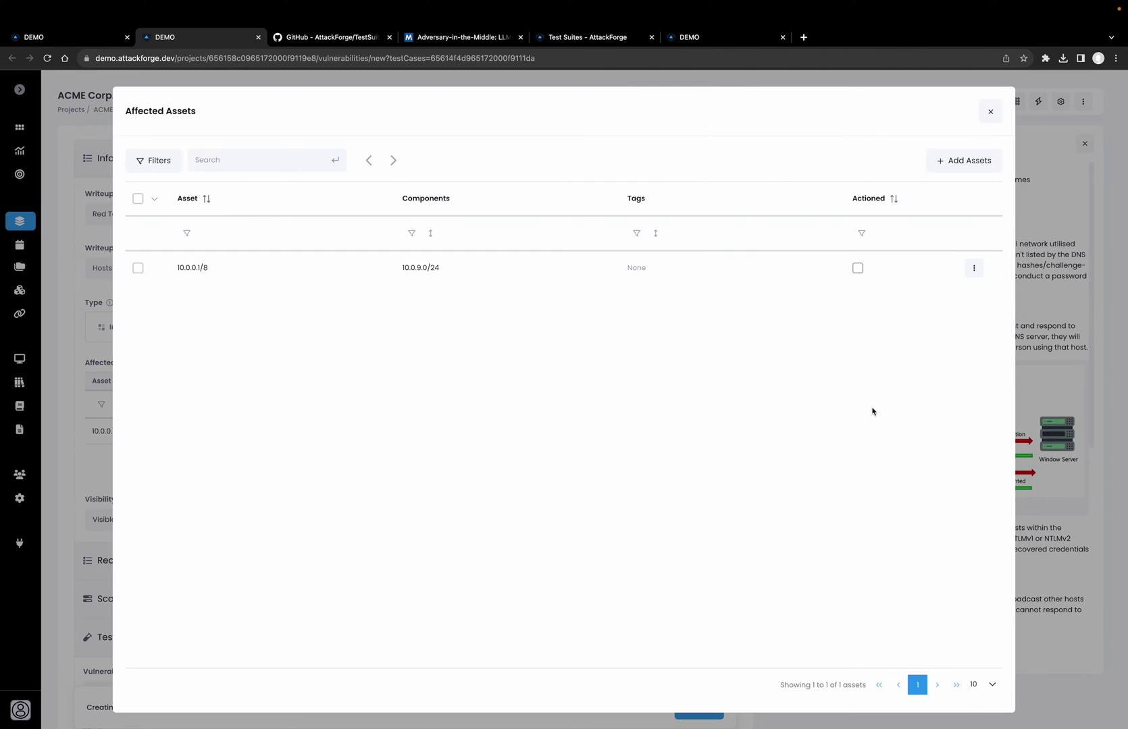
Note on component 10.0.9.0/24 that the attack came from host 10.0.9.18.
left_click_drag(399, 270, 455, 269)
left_click(456, 270)
left_click(235, 269)
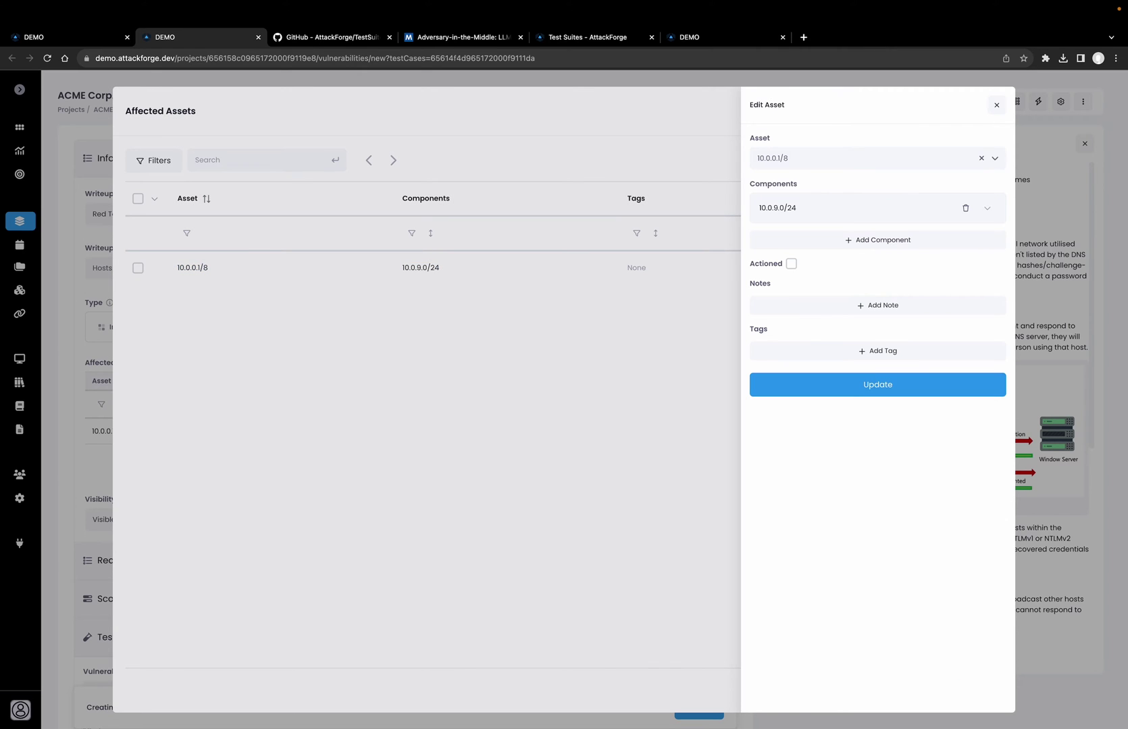
left_click(819, 213)
left_click(849, 306)
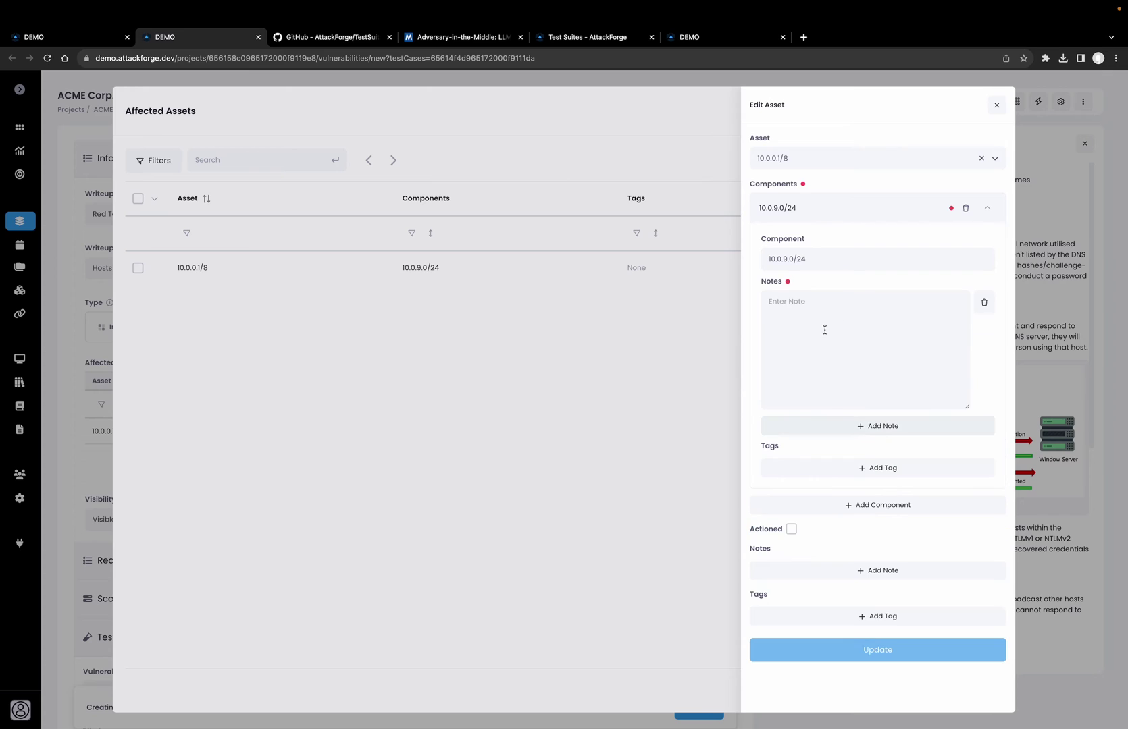
type("This attack was executed from host 10.0.9.18")
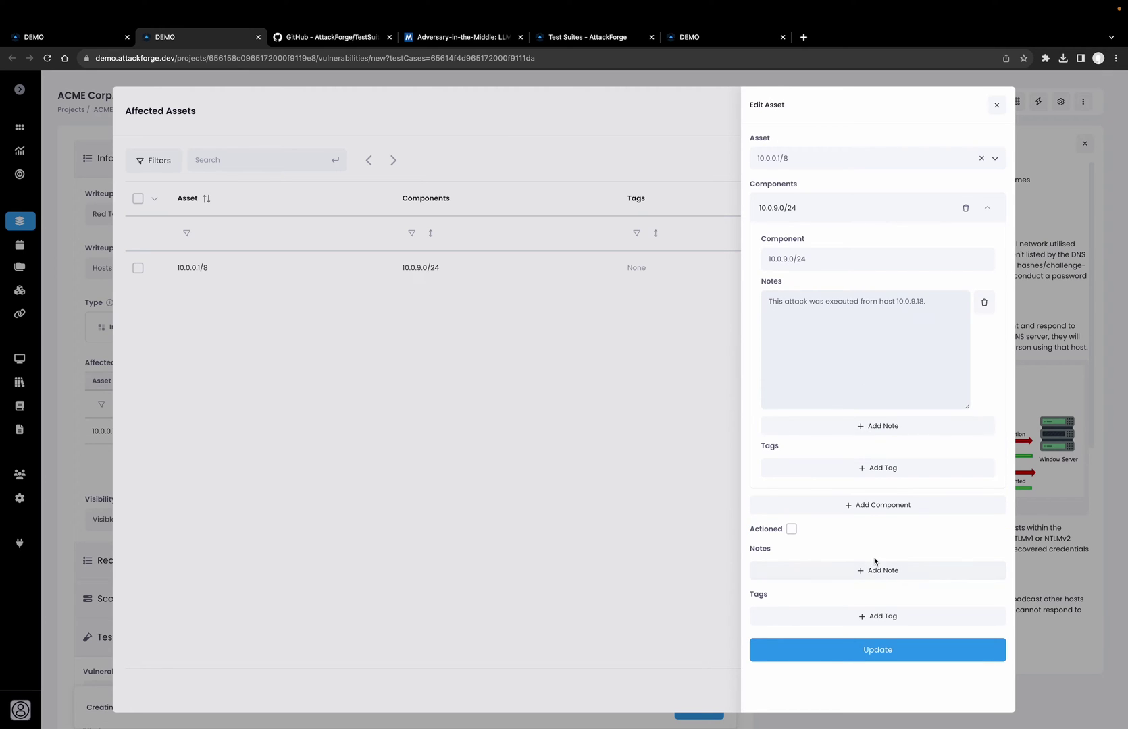
left_click(871, 651)
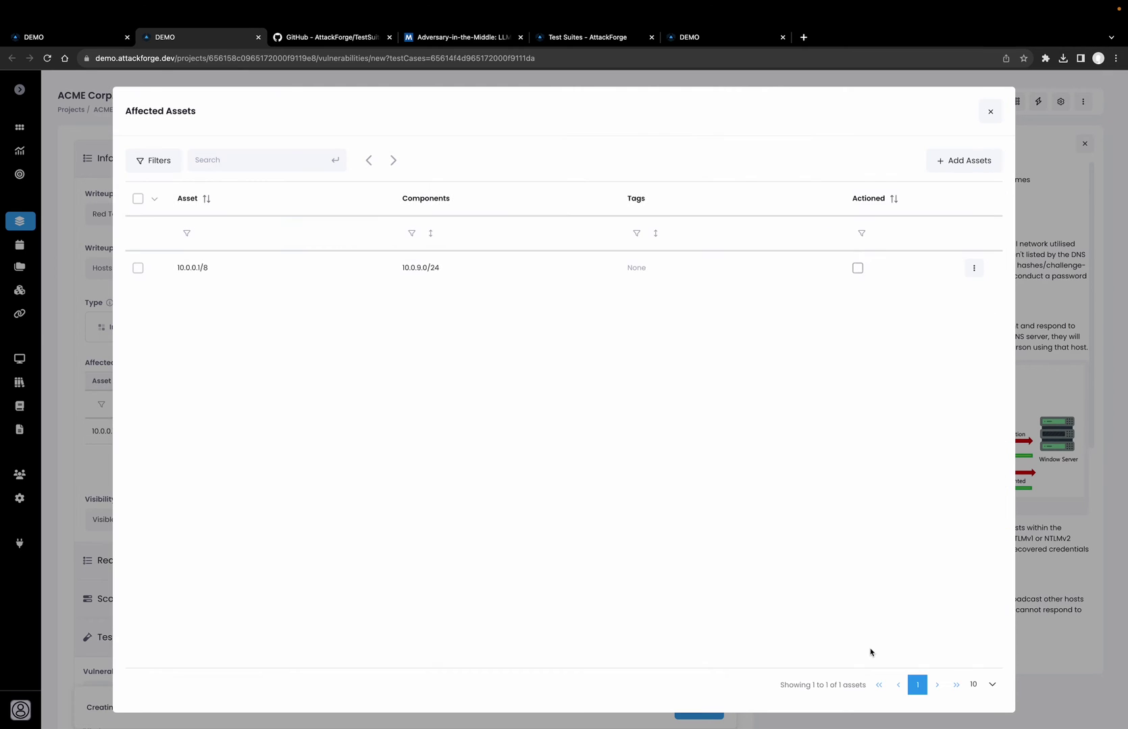
Enter the Red Team attack narrative placing attackers on the 10.0.9.0/24 segment.
left_click(983, 121)
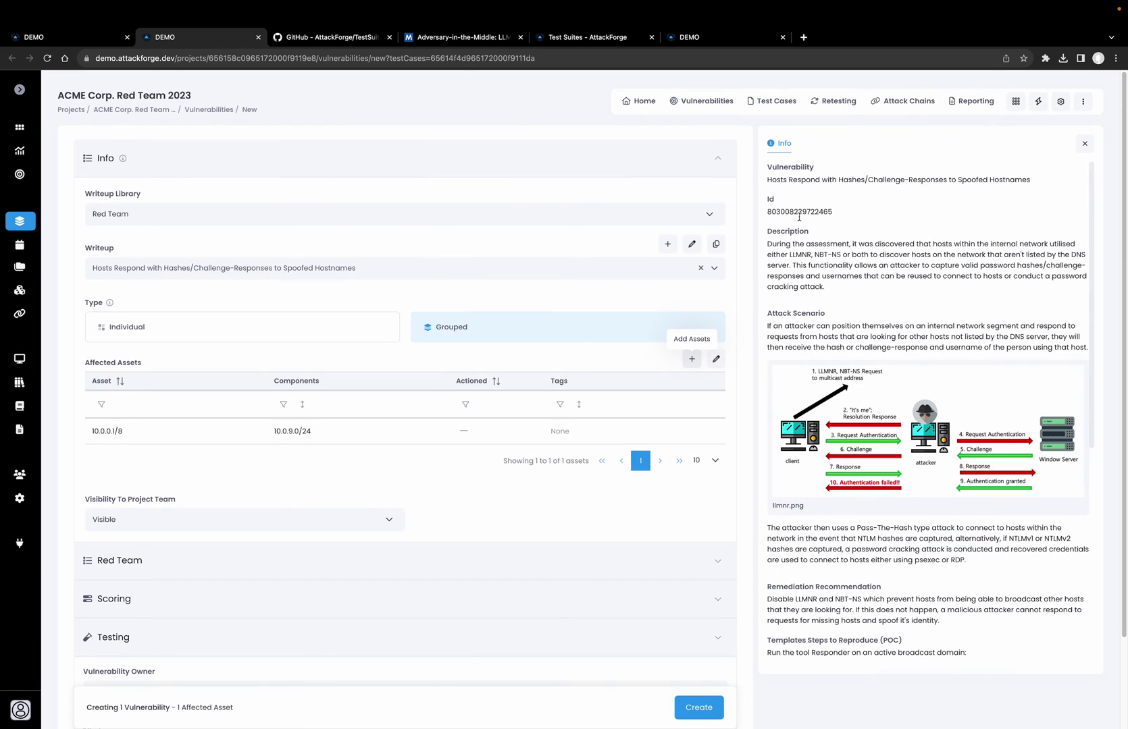
left_click(193, 566)
scroll(193, 560, "down", 6)
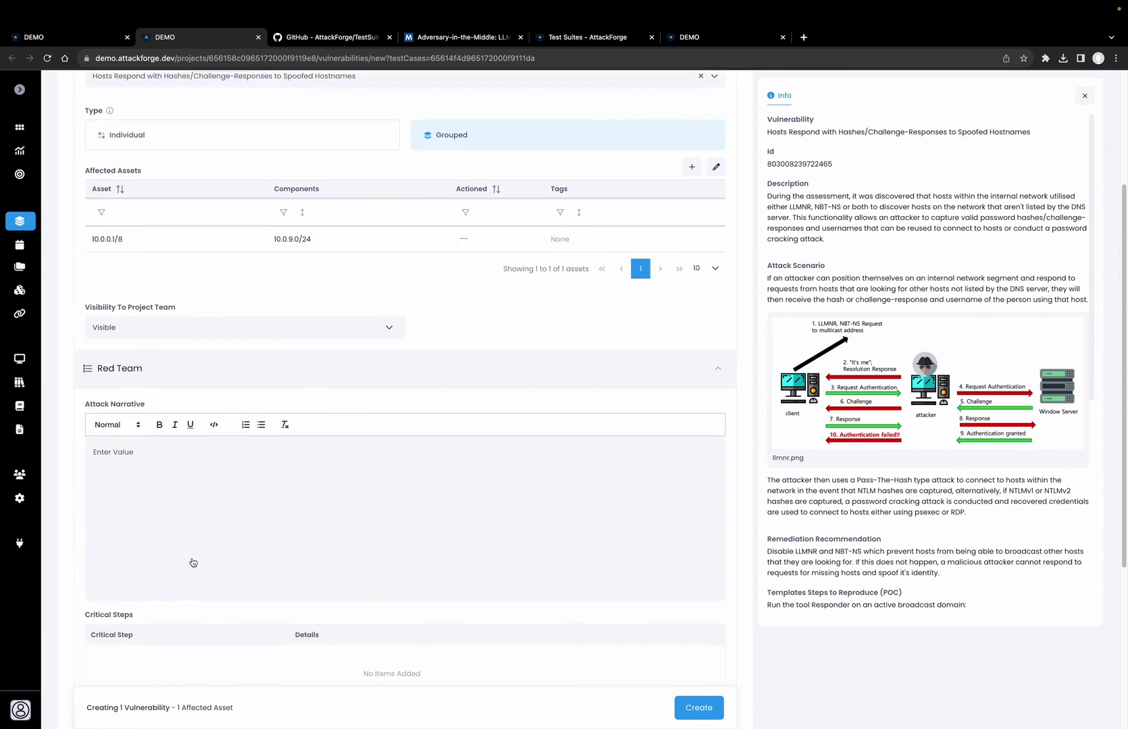
scroll(194, 555, "down", 1)
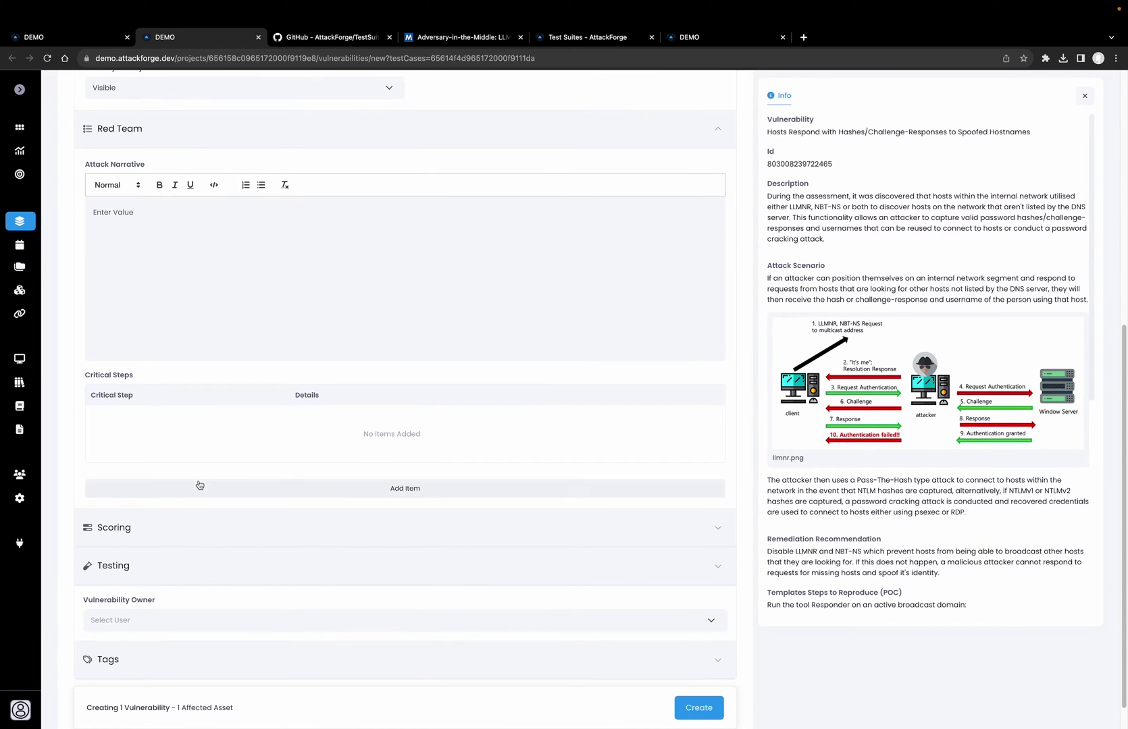
scroll(156, 200, "up", 1)
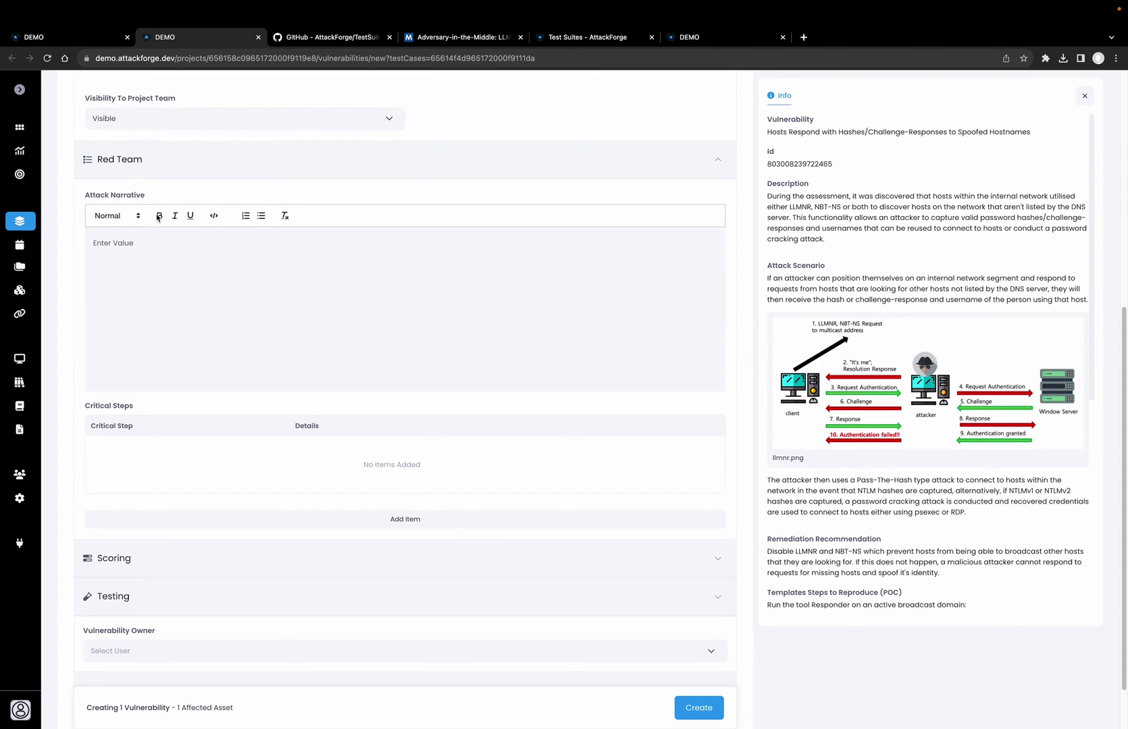
left_click(272, 281)
type("For this assessment, attackers were placed on the 10.0.9.0/24 network segment. This attack was executed from host 10.0.9.18")
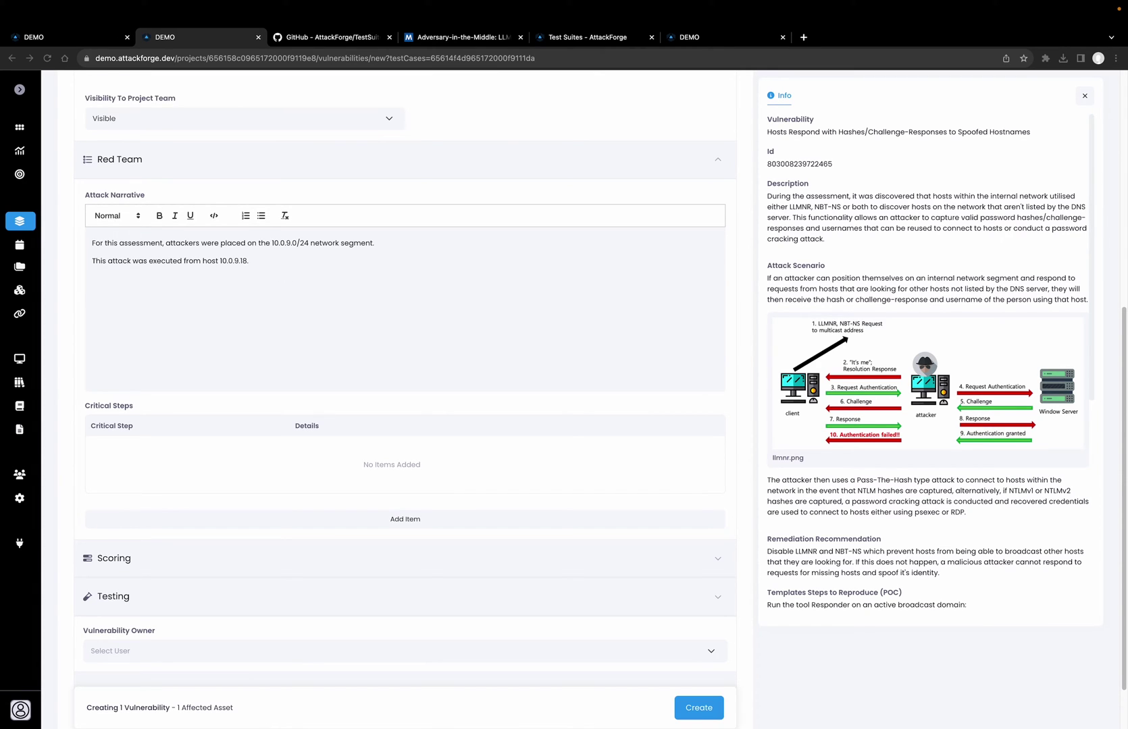
Add critical step 1 with details on confirming network access.
left_click(179, 528)
left_click(201, 456)
left_click(171, 496)
left_click(343, 478)
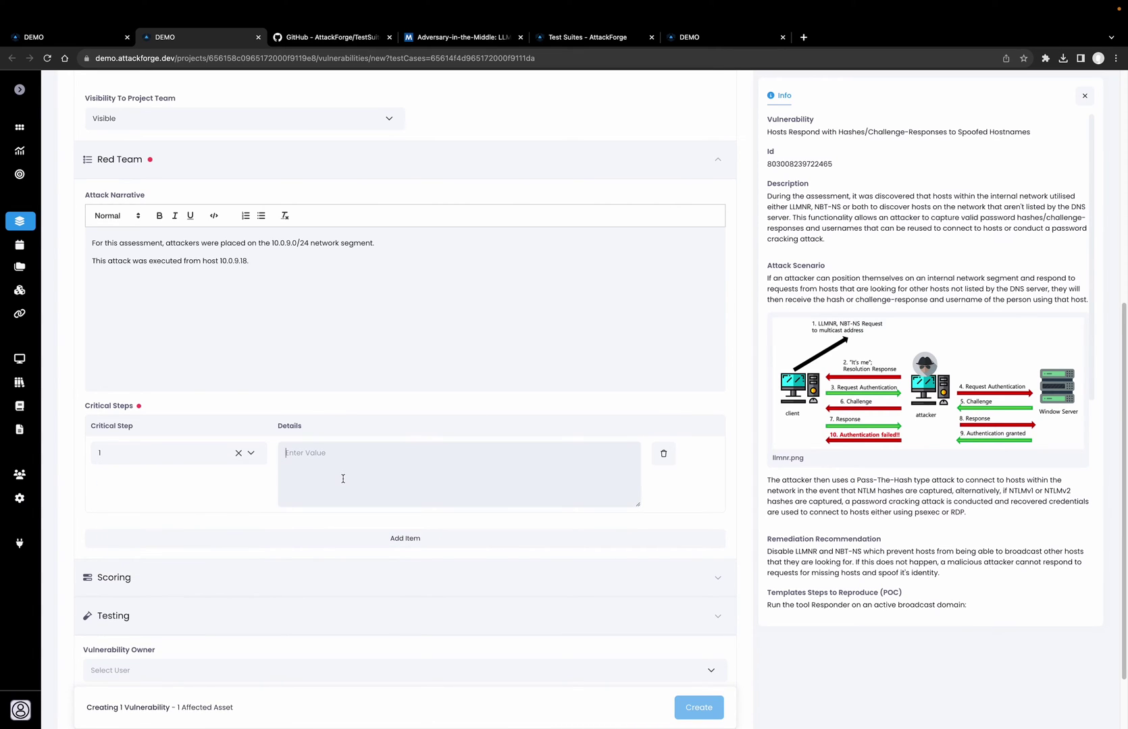
type("Ensure network access is established. Use 'ip a' or 'ifconfig' to confirm.")
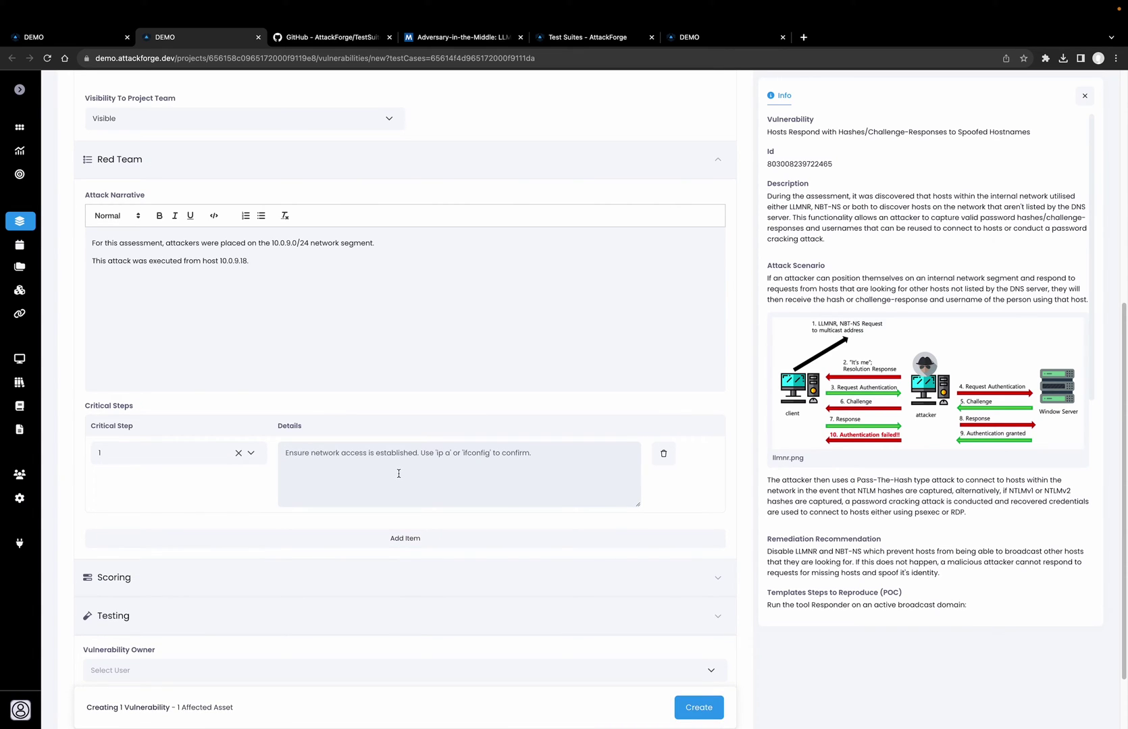
Review the Scoring and Testing sections, then create the vulnerability via Create and Upload Evidence.
left_click(337, 572)
scroll(334, 573, "down", 6)
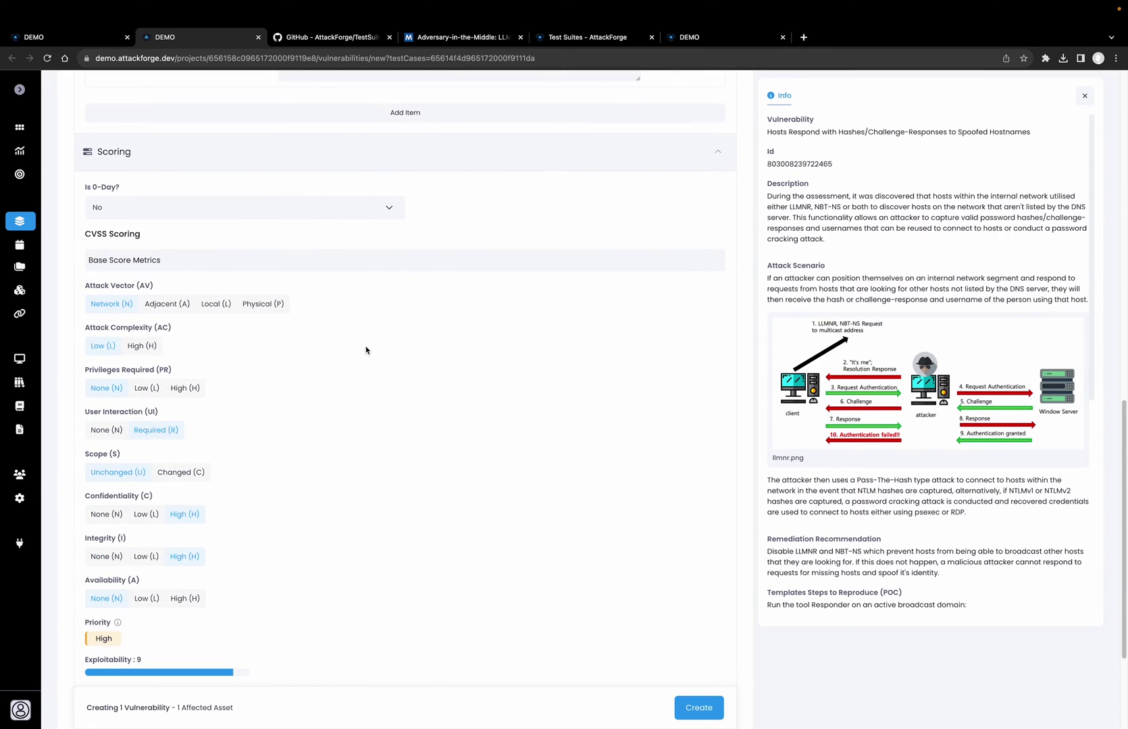
scroll(359, 448, "down", 2)
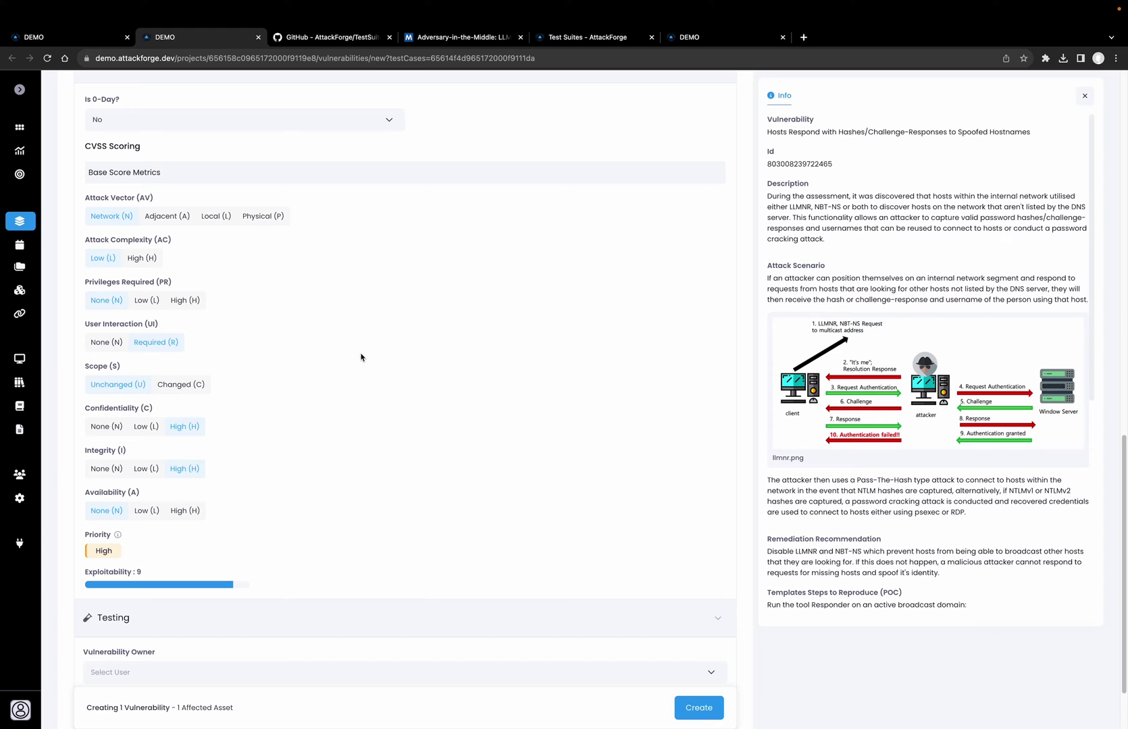
scroll(374, 386, "down", 2)
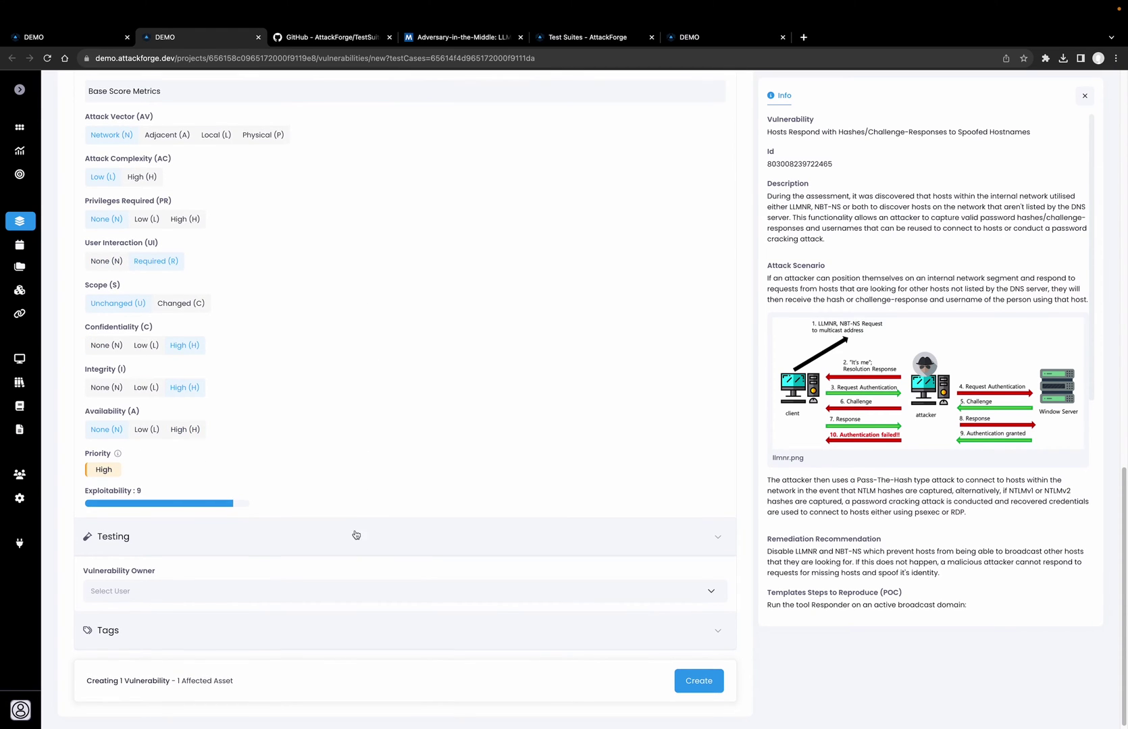
left_click(345, 537)
scroll(345, 537, "down", 4)
scroll(345, 537, "down", 6)
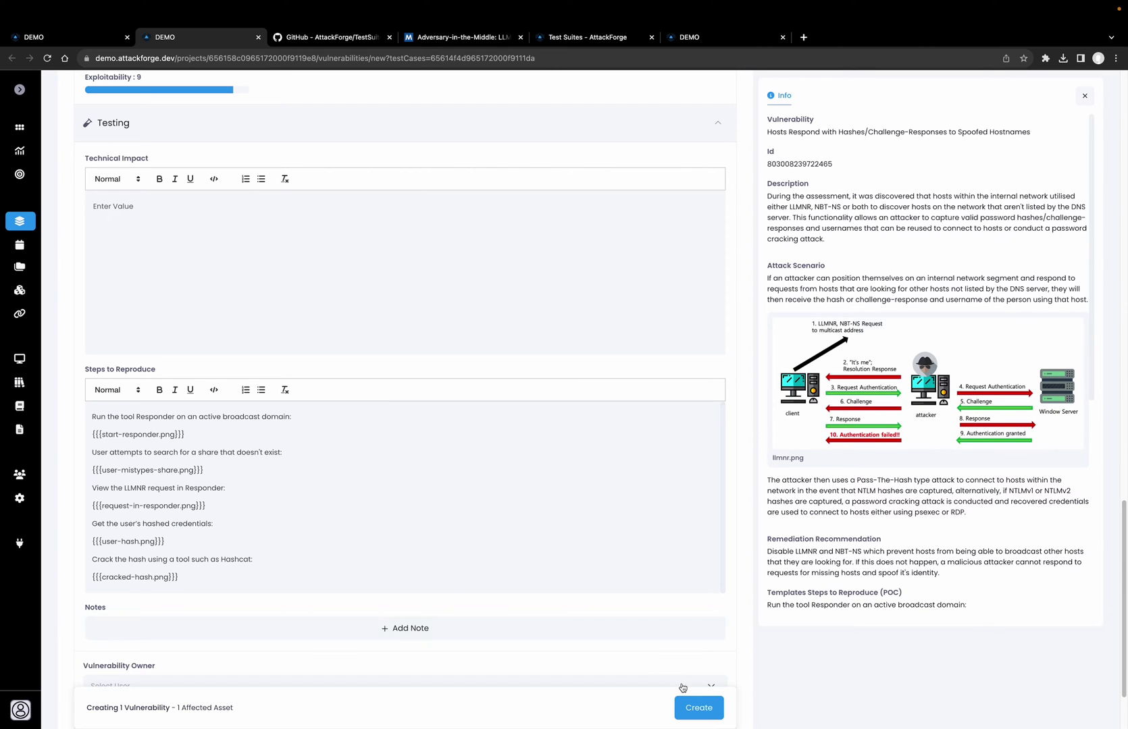
mouse_move(702, 716)
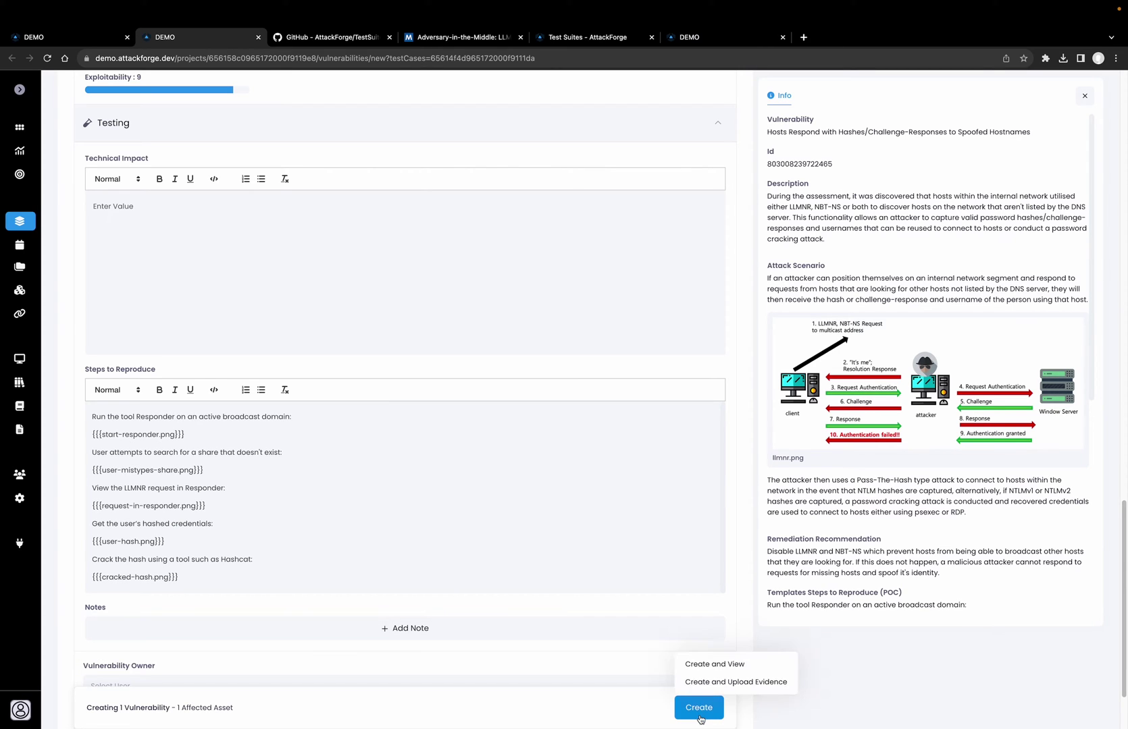
left_click(706, 684)
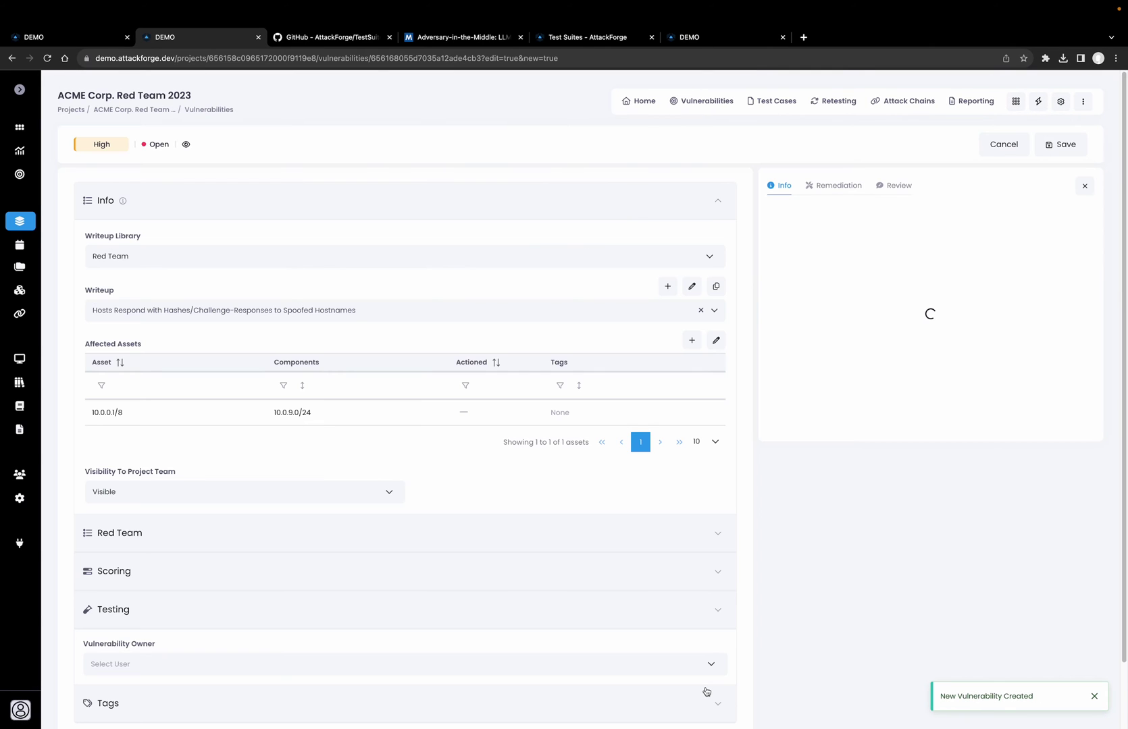
Upload five evidence screenshots, including start-responder.png, user-hash.png and cracked-hash.png.
scroll(705, 687, "down", 2)
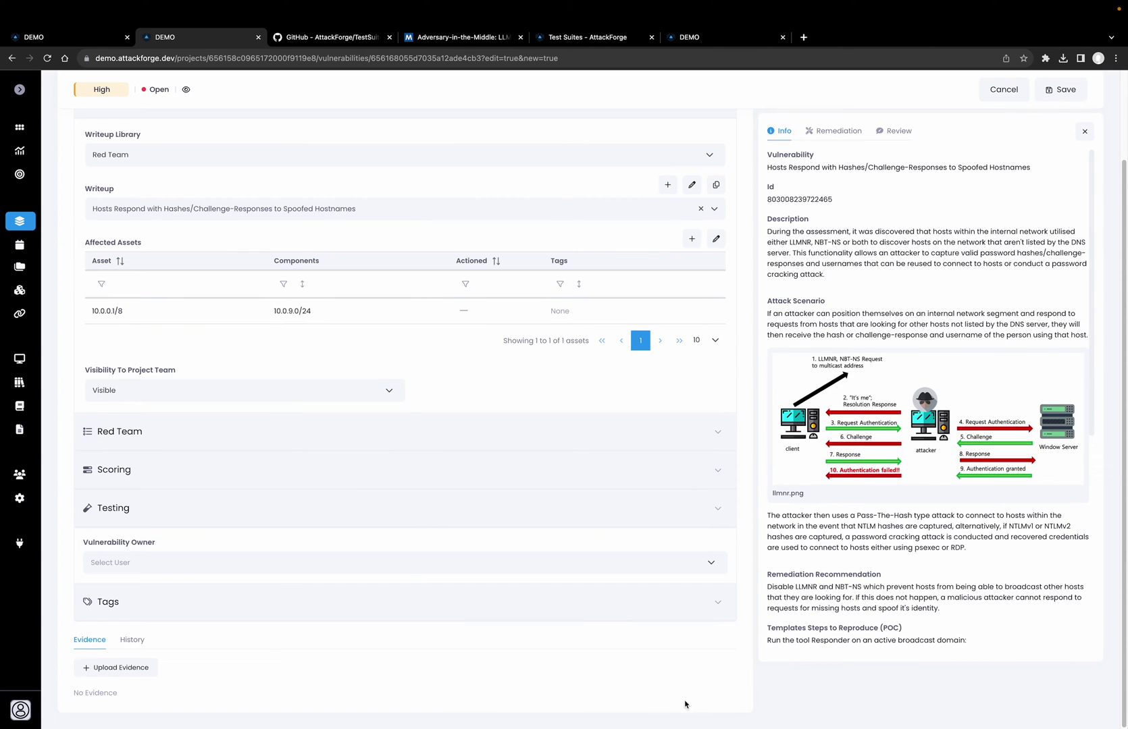
left_click(145, 672)
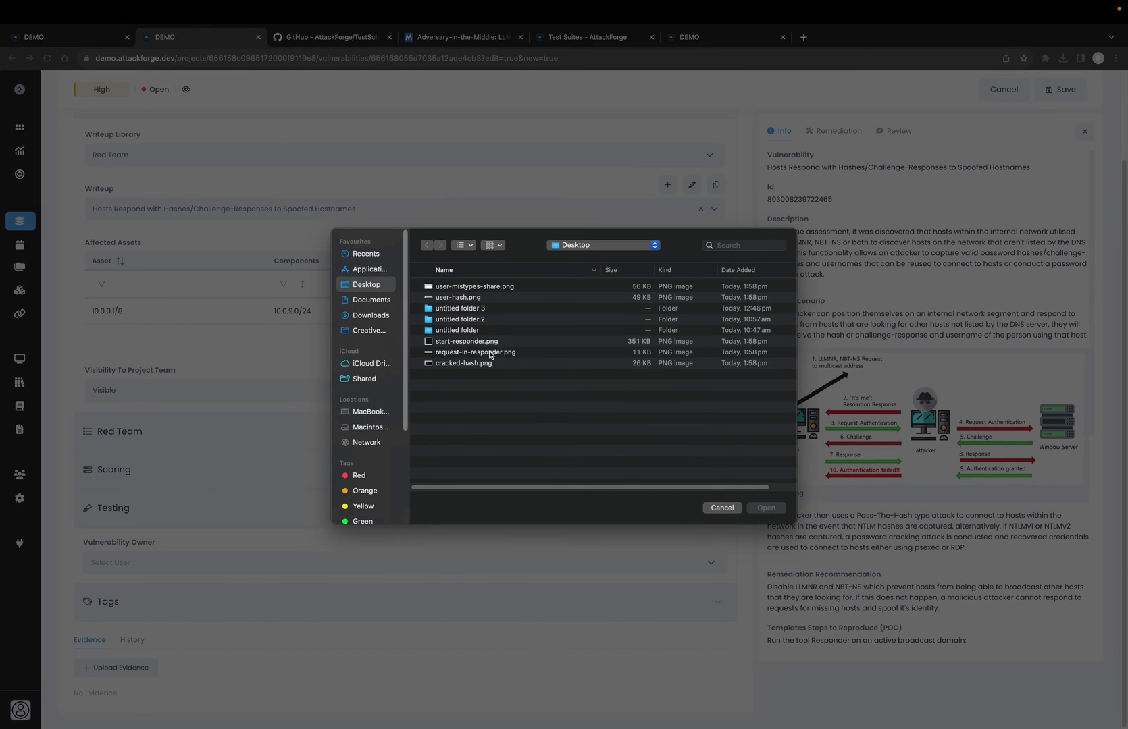
left_click(490, 354)
left_click(480, 342, "shift")
left_click(480, 363, "shift")
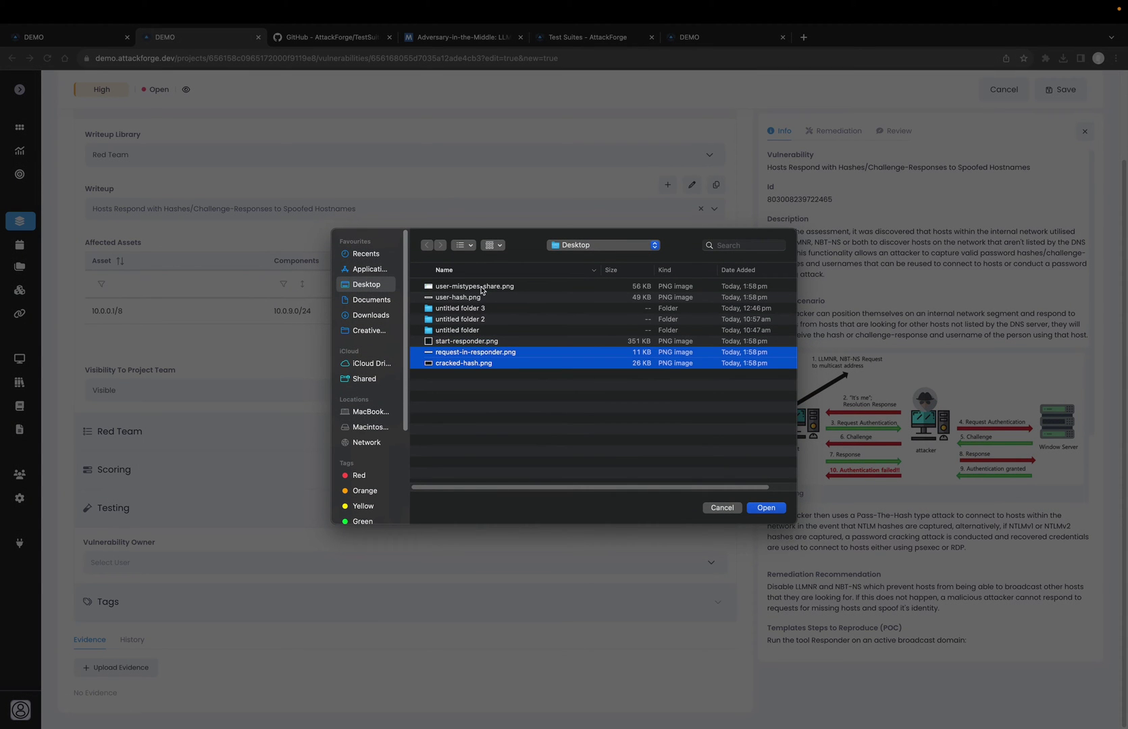
left_click(482, 286, "super")
left_click(471, 342, "super")
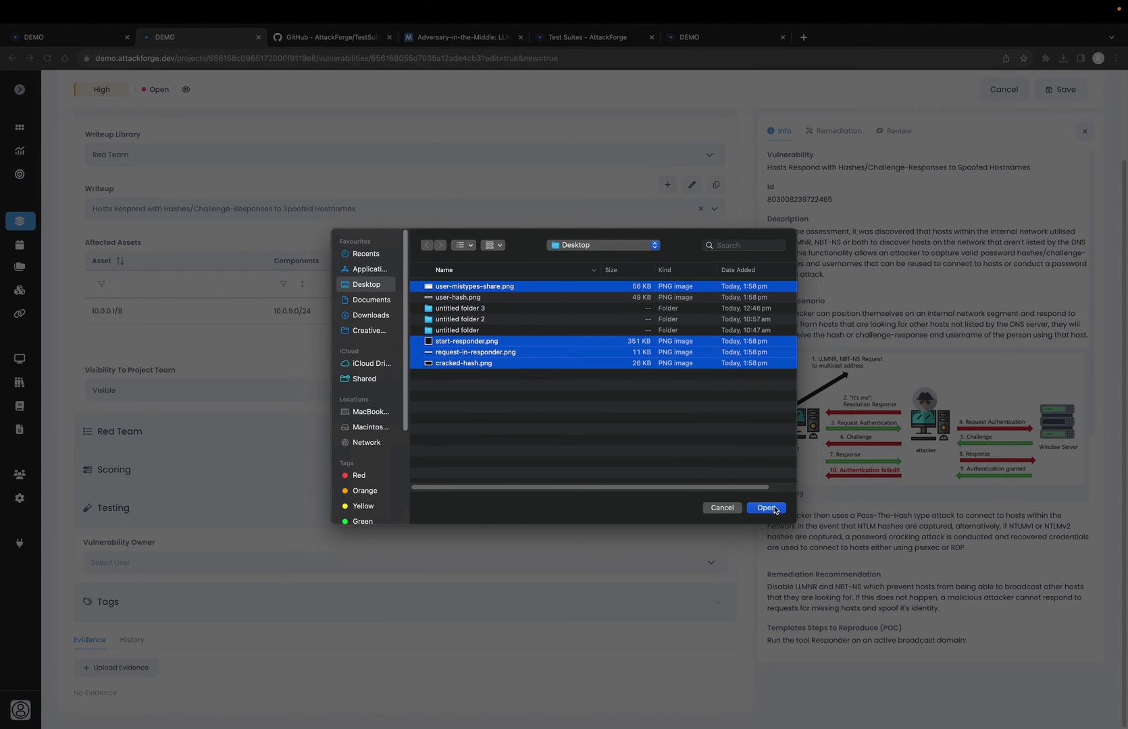
left_click(506, 299, "super")
left_click(767, 508)
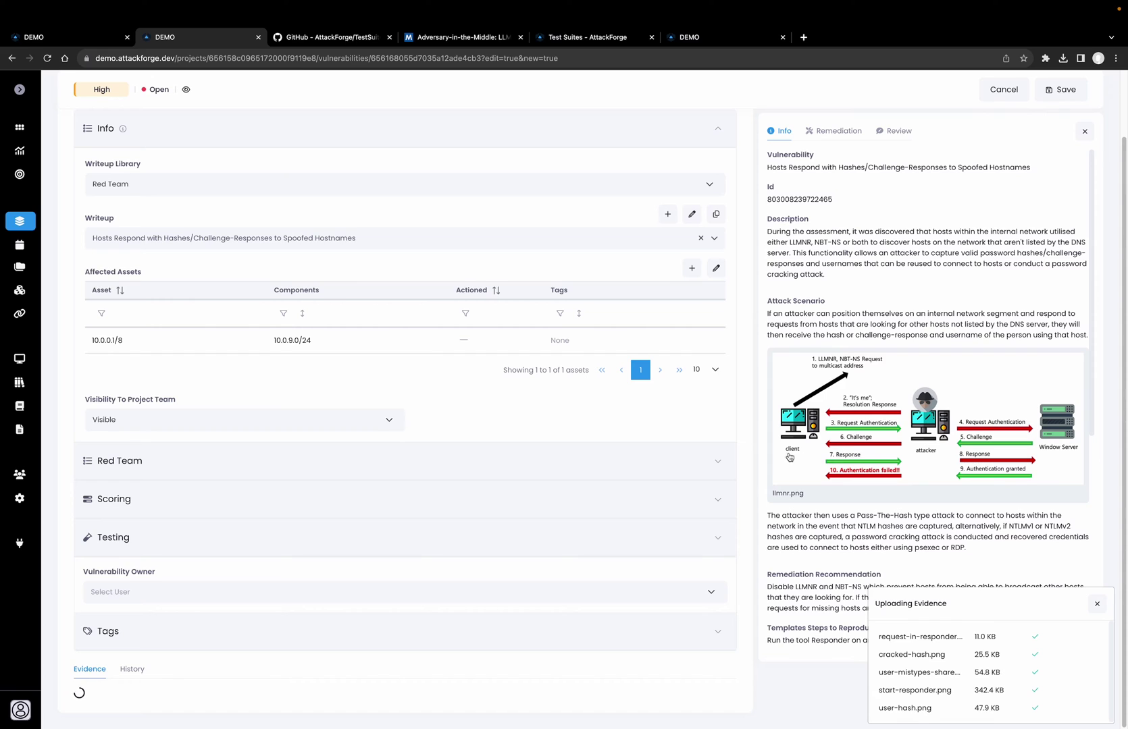
scroll(674, 430, "down", 4)
scroll(674, 430, "up", 6)
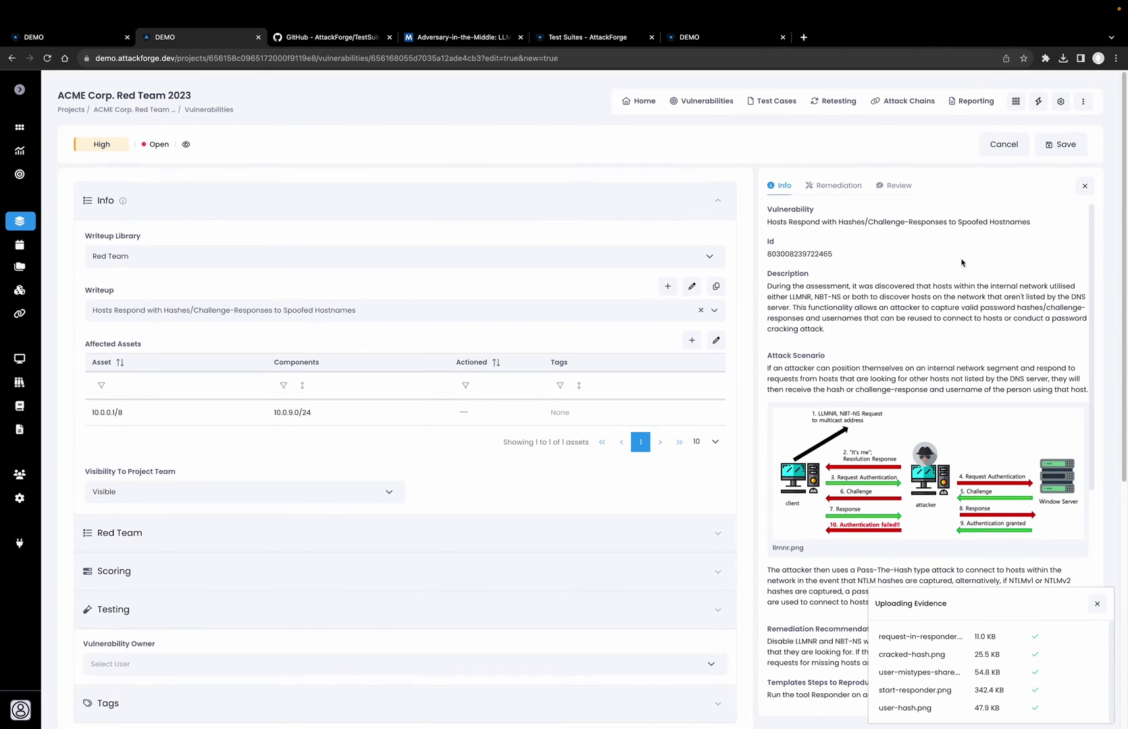
Save the vulnerability and review component 10.0.9.0/24's notes on asset 10.0.0.1/8.
left_click(1057, 144)
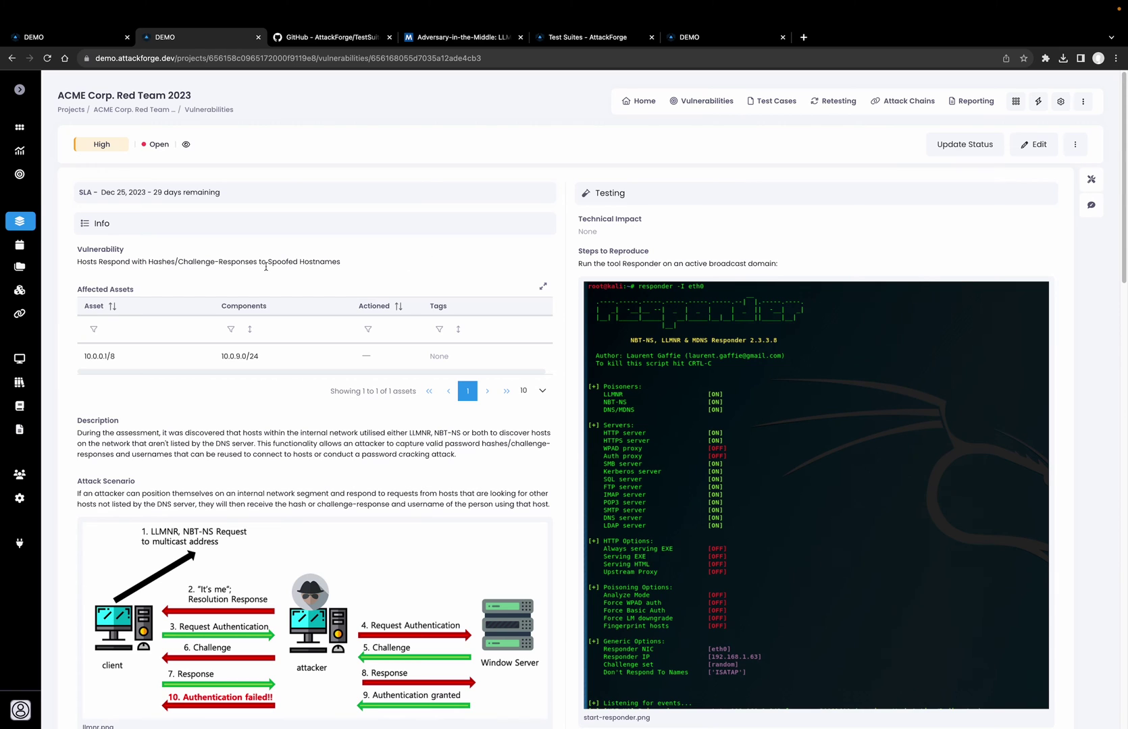
left_click(106, 357)
left_click(809, 197)
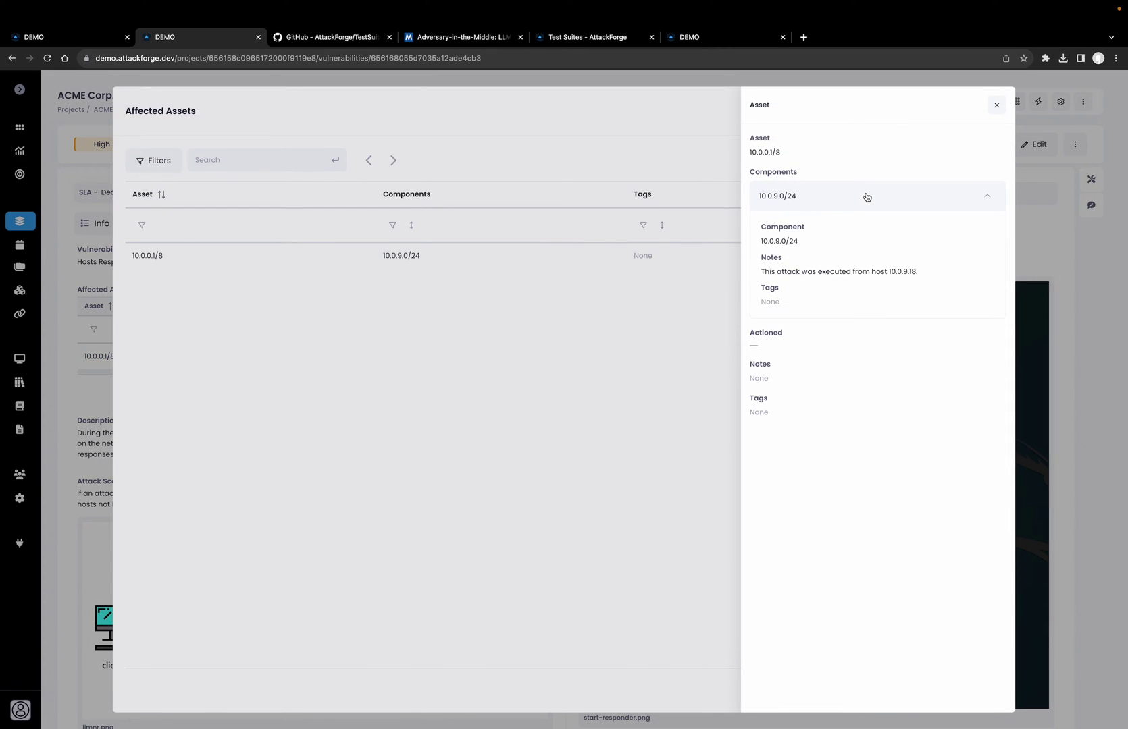
left_click(996, 106)
left_click(994, 110)
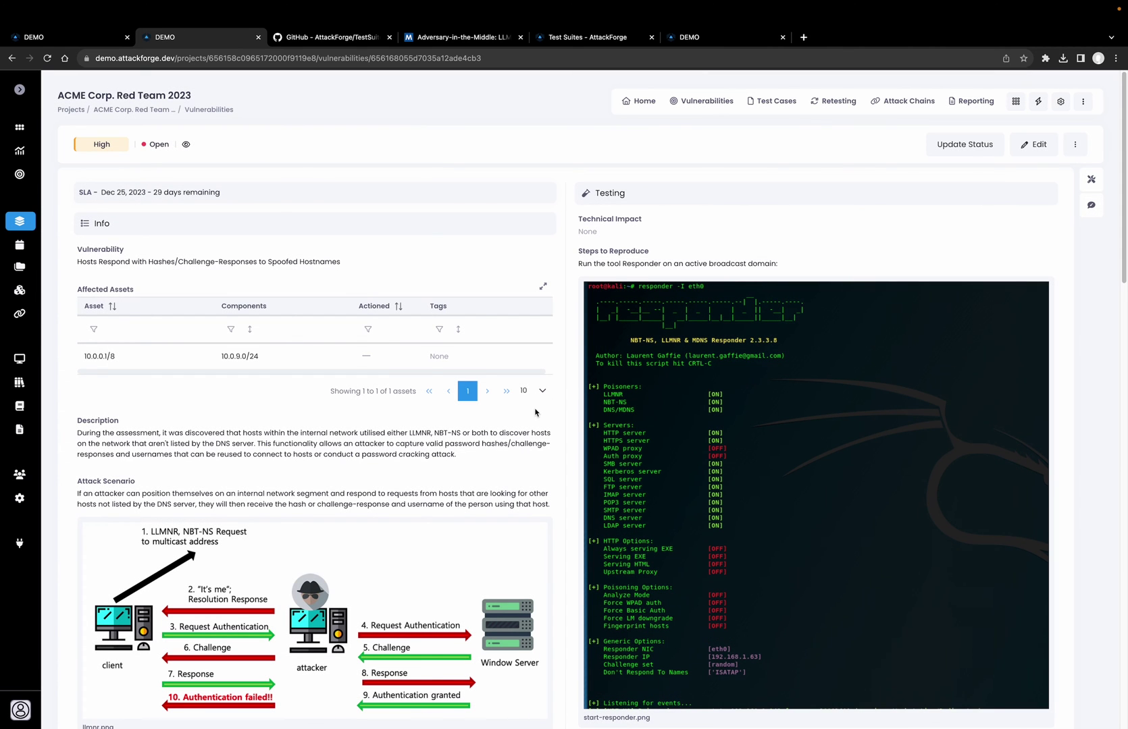
Check that LLMNR/NBT-NS Poisoning and SMB Relay appears under Associated Test Cases.
scroll(524, 412, "down", 3)
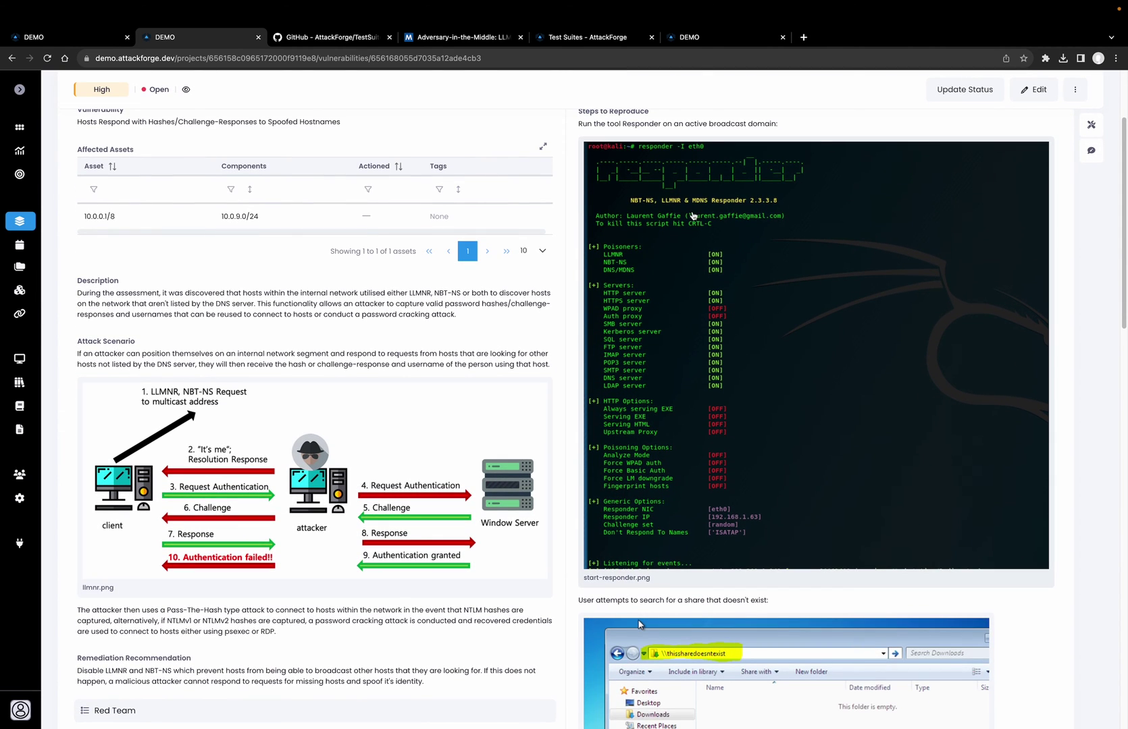
scroll(520, 416, "down", 10)
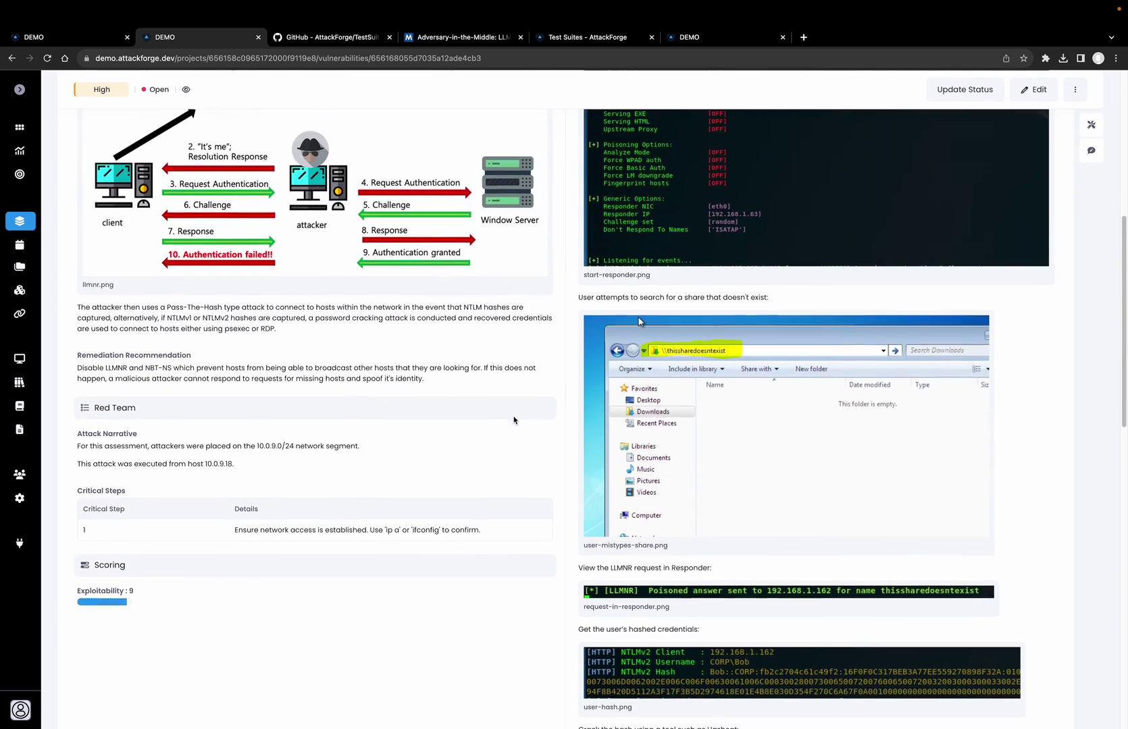
scroll(271, 409, "down", 2)
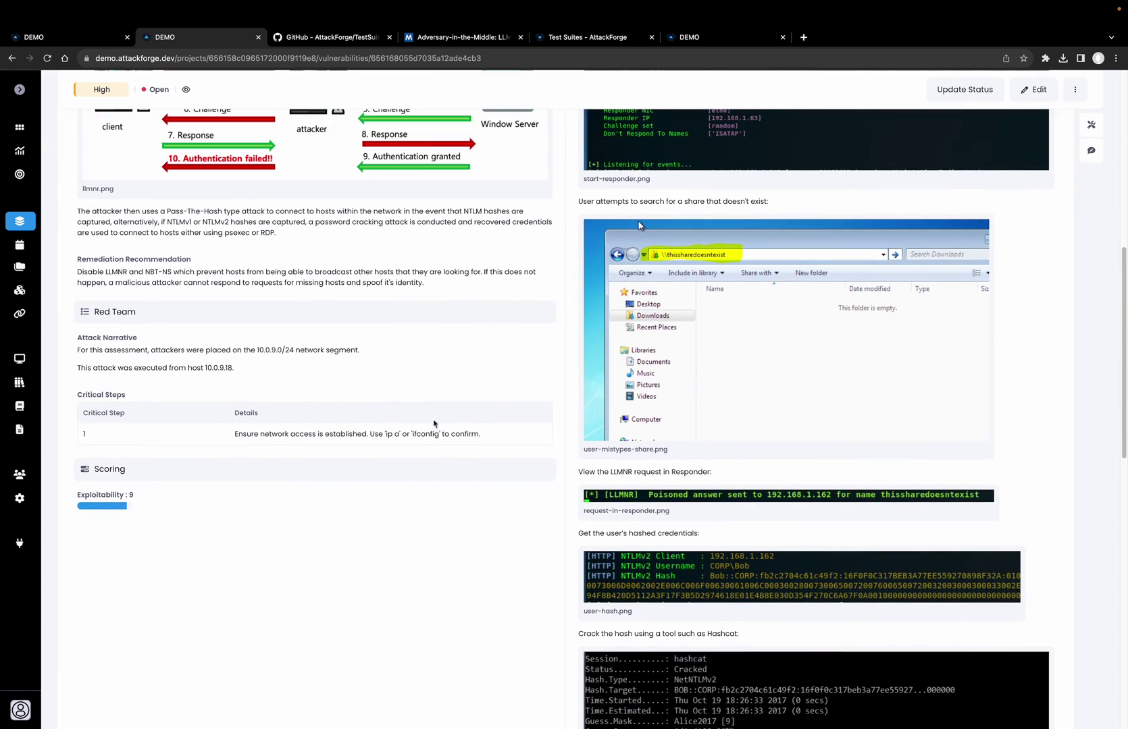
scroll(650, 415, "down", 8)
scroll(651, 415, "down", 6)
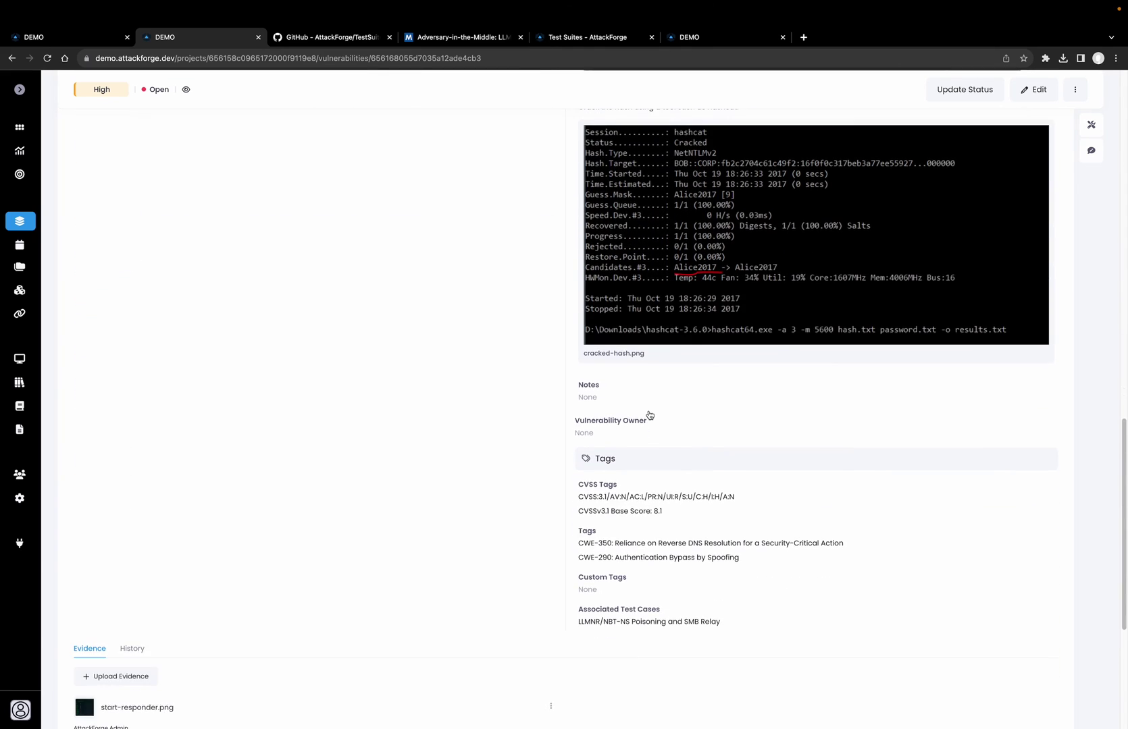
left_click_drag(572, 475, 736, 478)
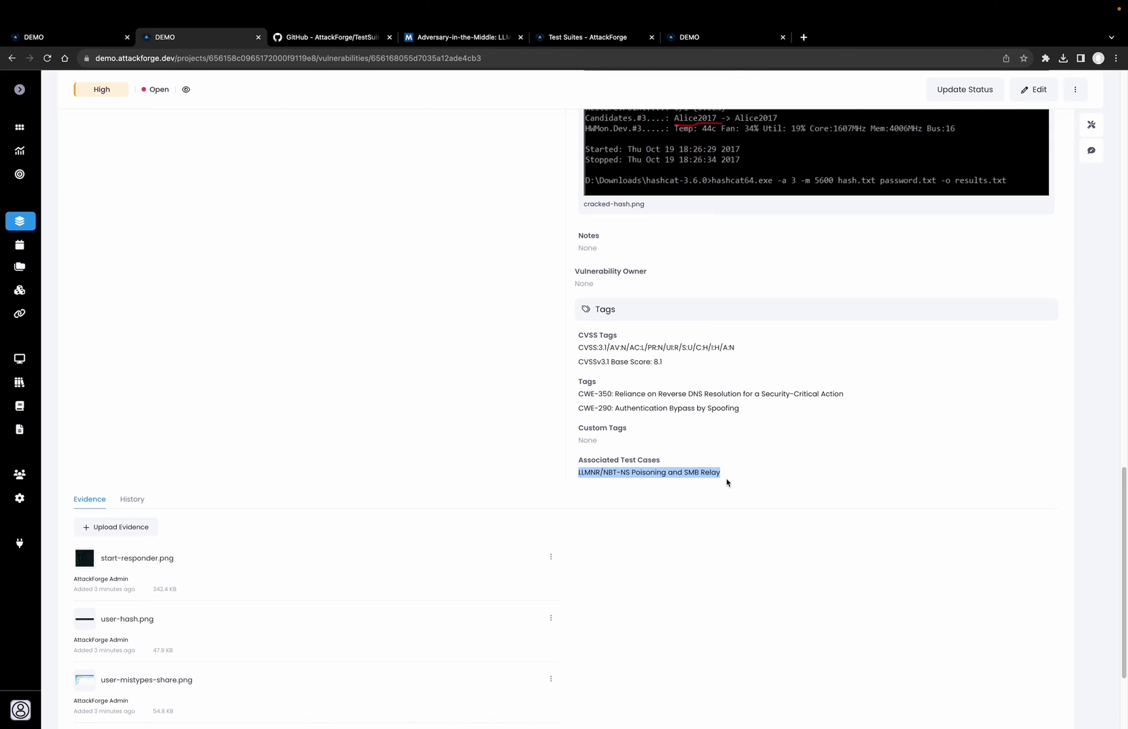
left_click(727, 482)
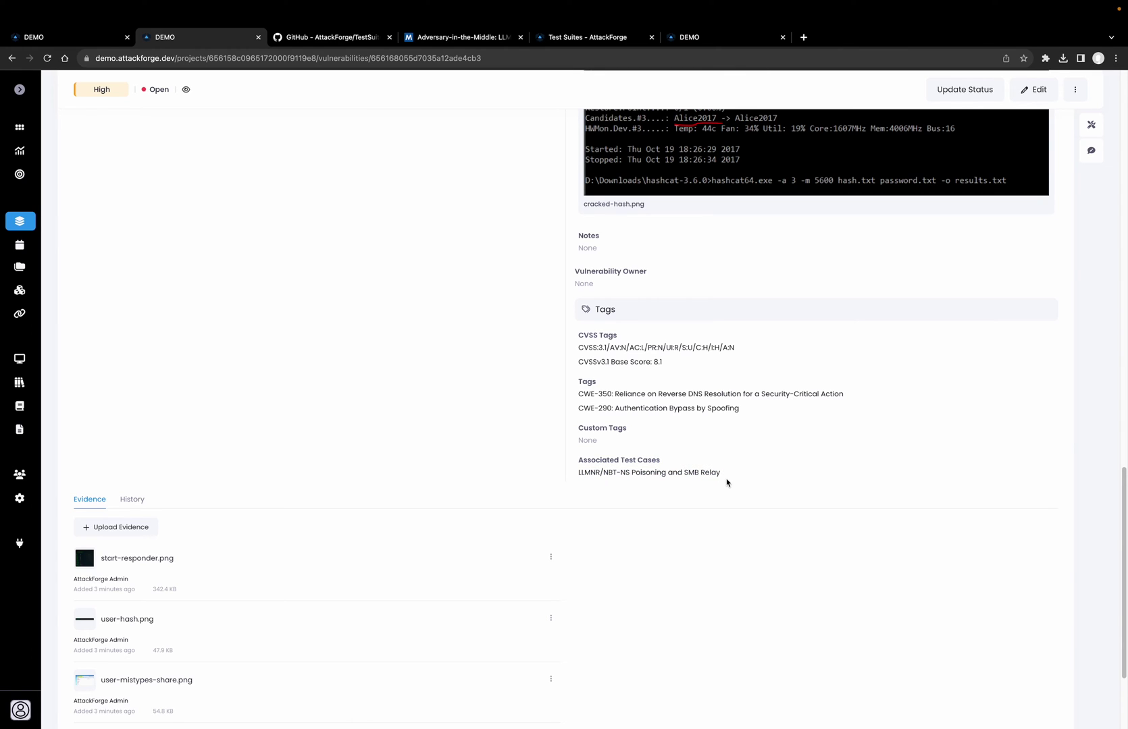
Confirm test case 1.199's Vulnerabilities lists the High, Open spoofed-hostnames finding on 10.0.0.1/8.
scroll(728, 356, "up", 15)
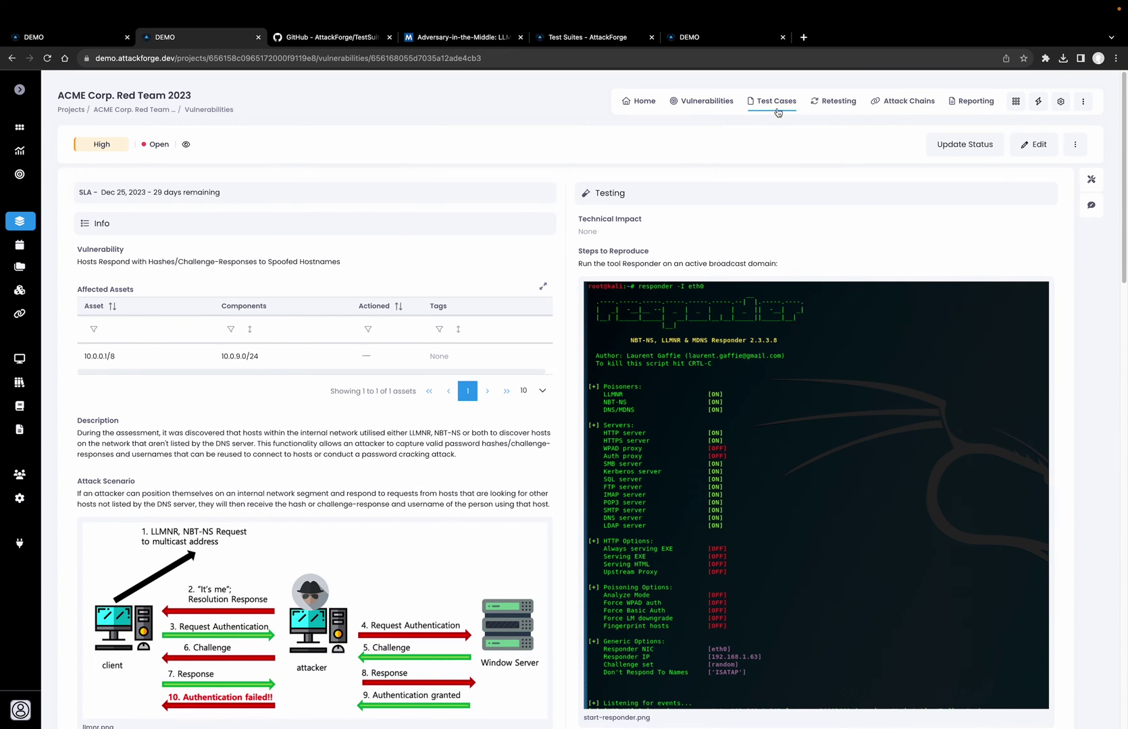
left_click(777, 106)
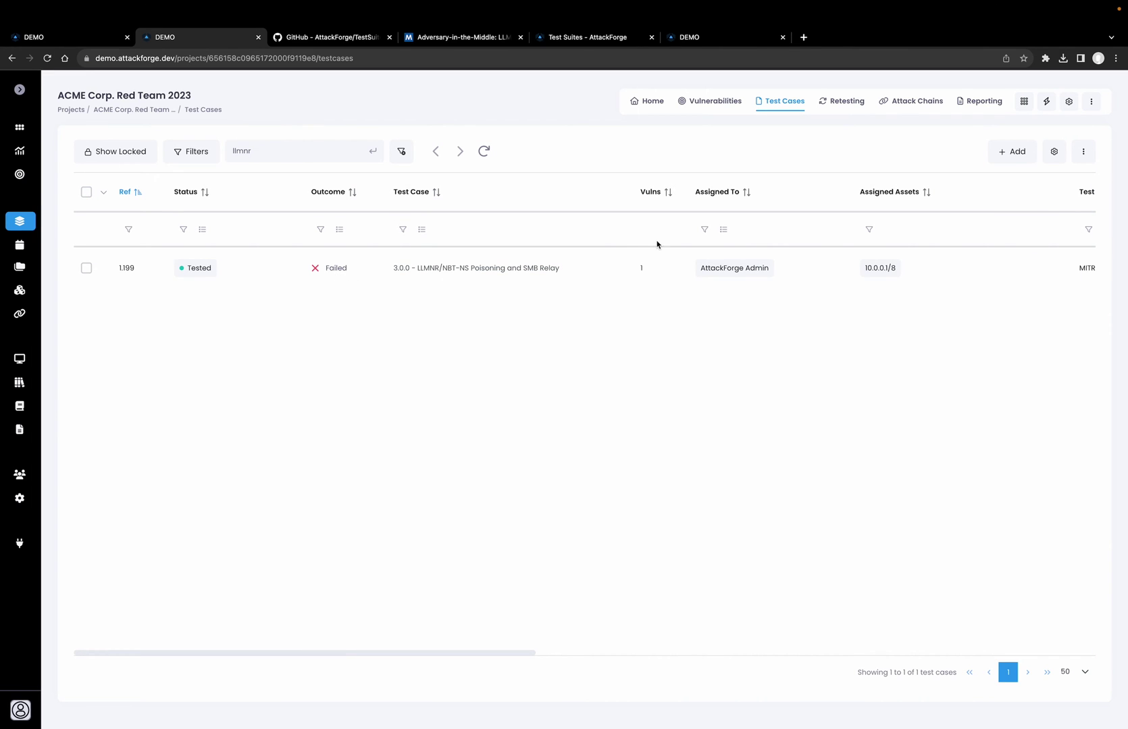
left_click(531, 276)
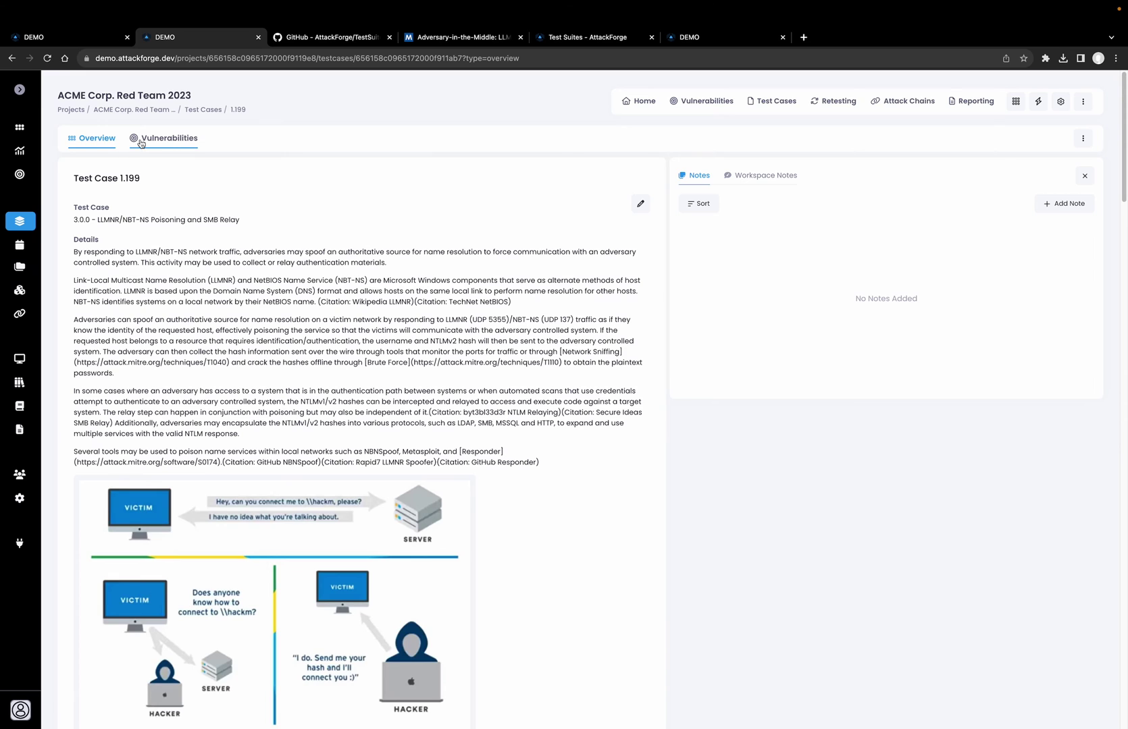
left_click(142, 142)
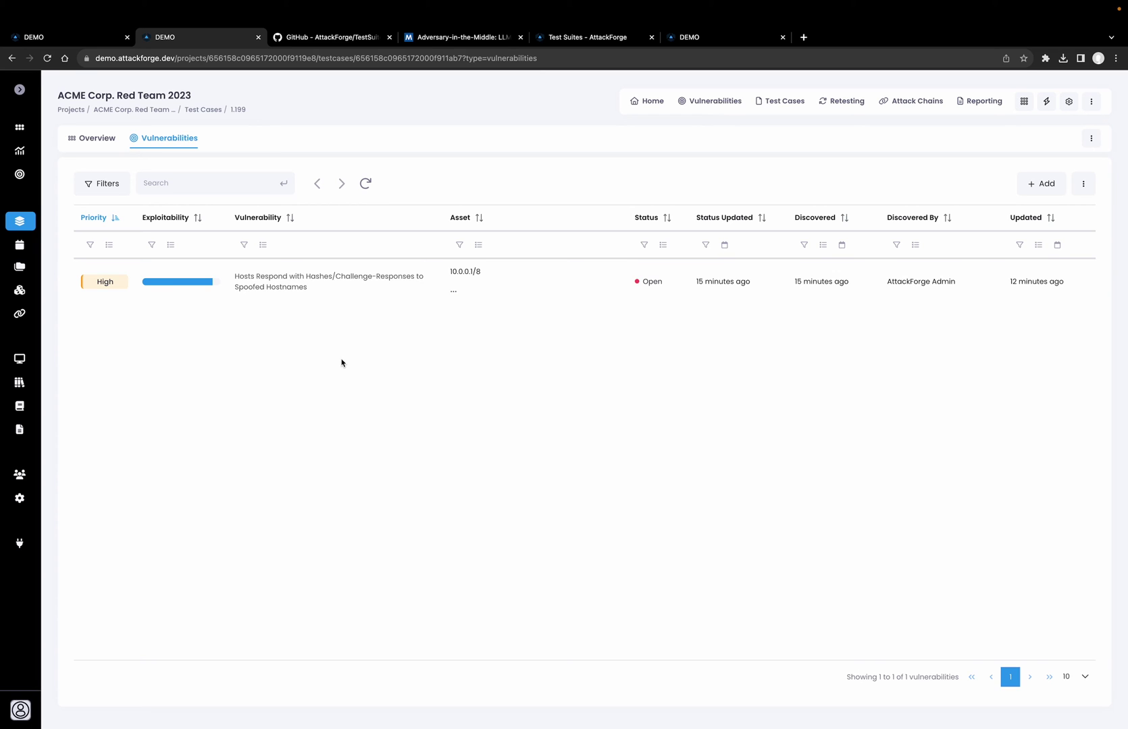
Create a new attack chain, pasting in the Office 365 Administration Portal objective and the external-attacker description.
left_click(910, 103)
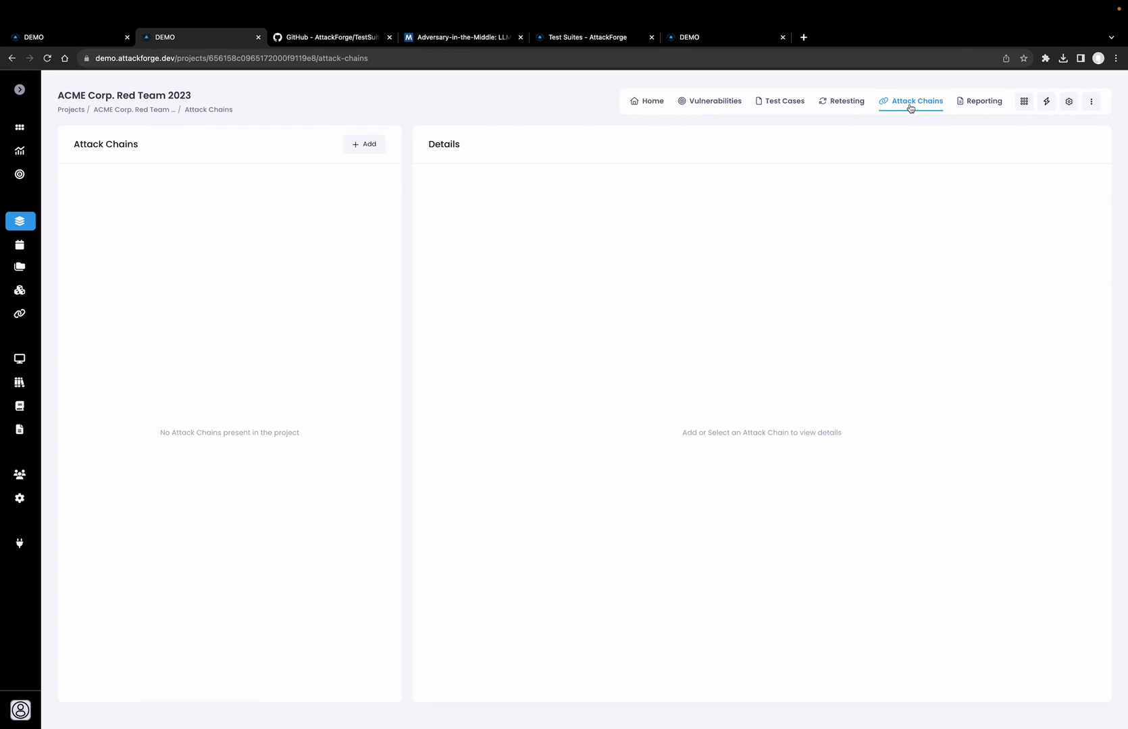
left_click(367, 145)
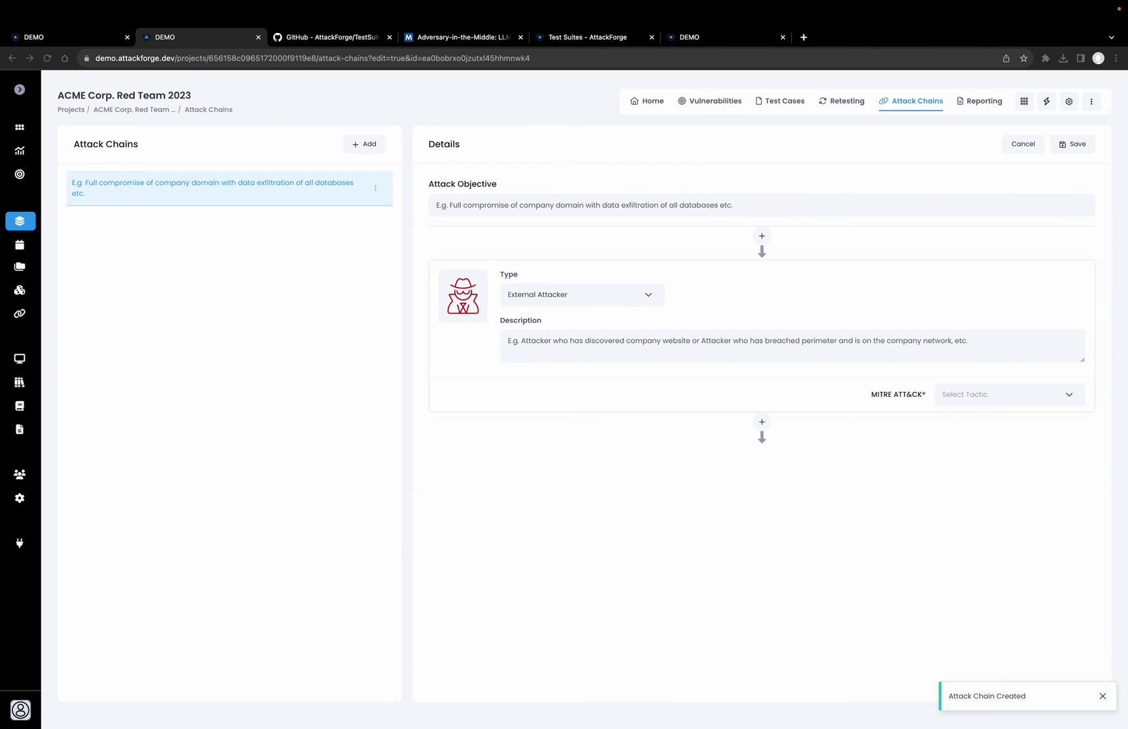
left_click(686, 208)
type("Full compromise of Office 365 Administration Portal")
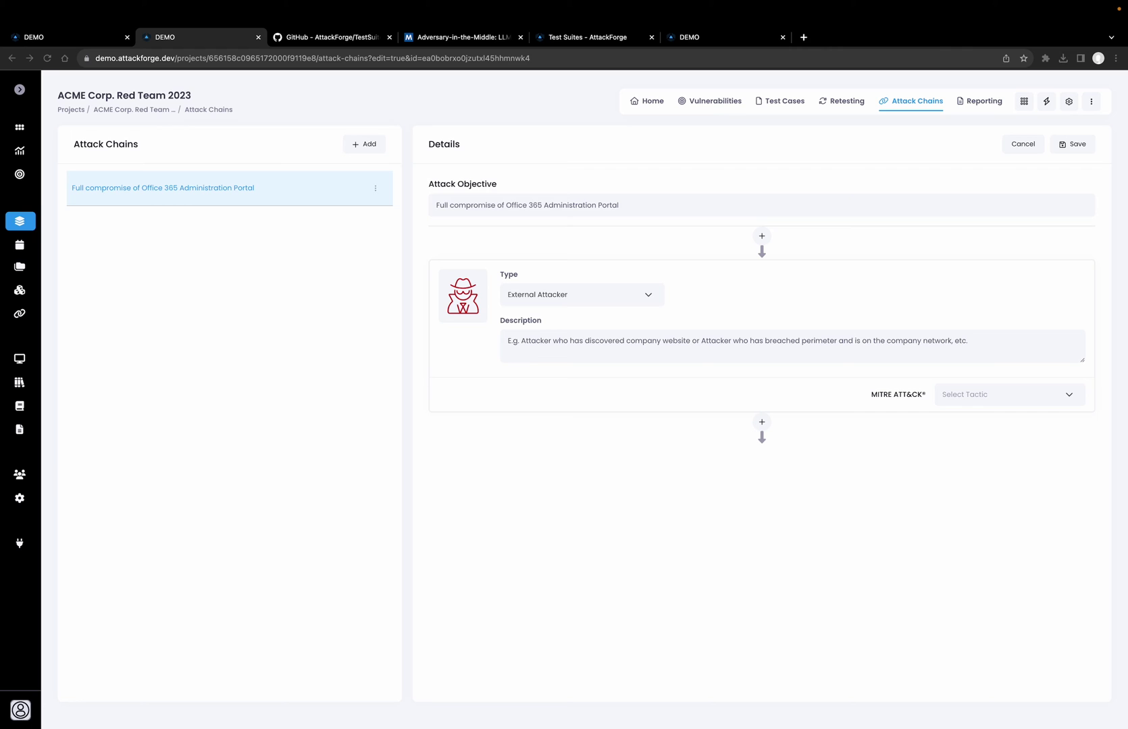
key("super+Tab")
left_click(584, 342)
type("Attacker who has gained access to an internal network host via a phishing, social engineering or malware attack; via compromised Internet-facing host; or by breaching physical security controls at any Wayne Enterprises site with connectivity to internal network.")
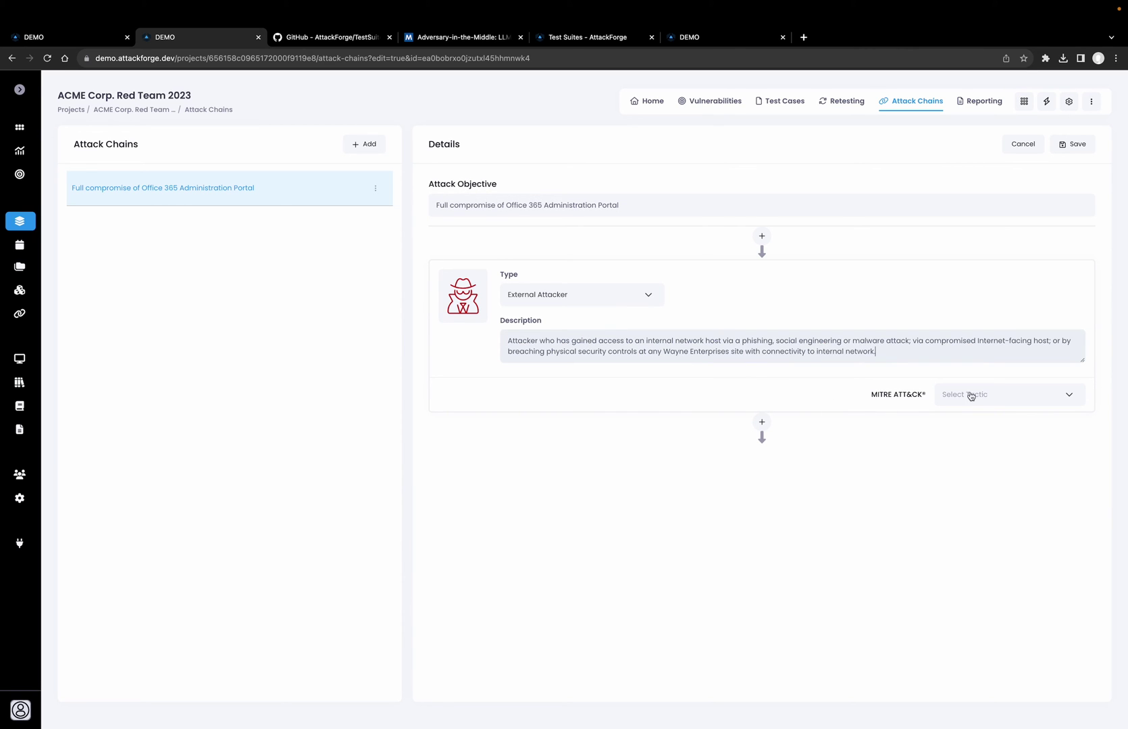
Add an Action step described as 'Collect information from internal network.'.
left_click(762, 422)
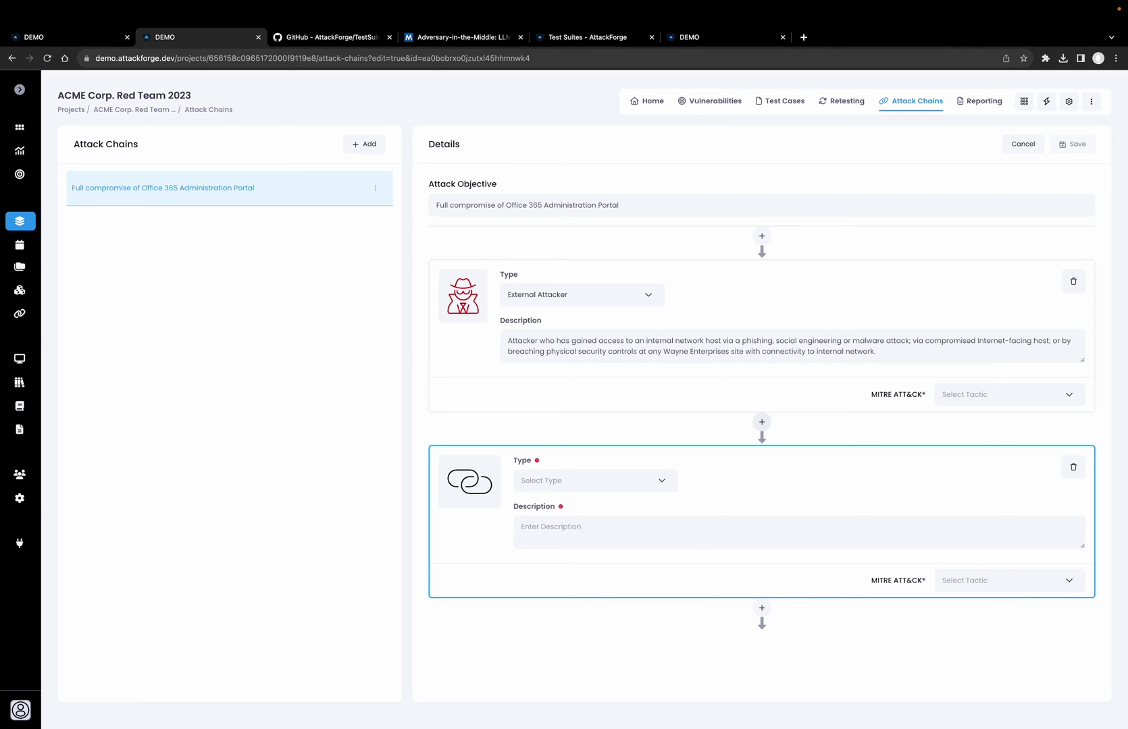
left_click(626, 483)
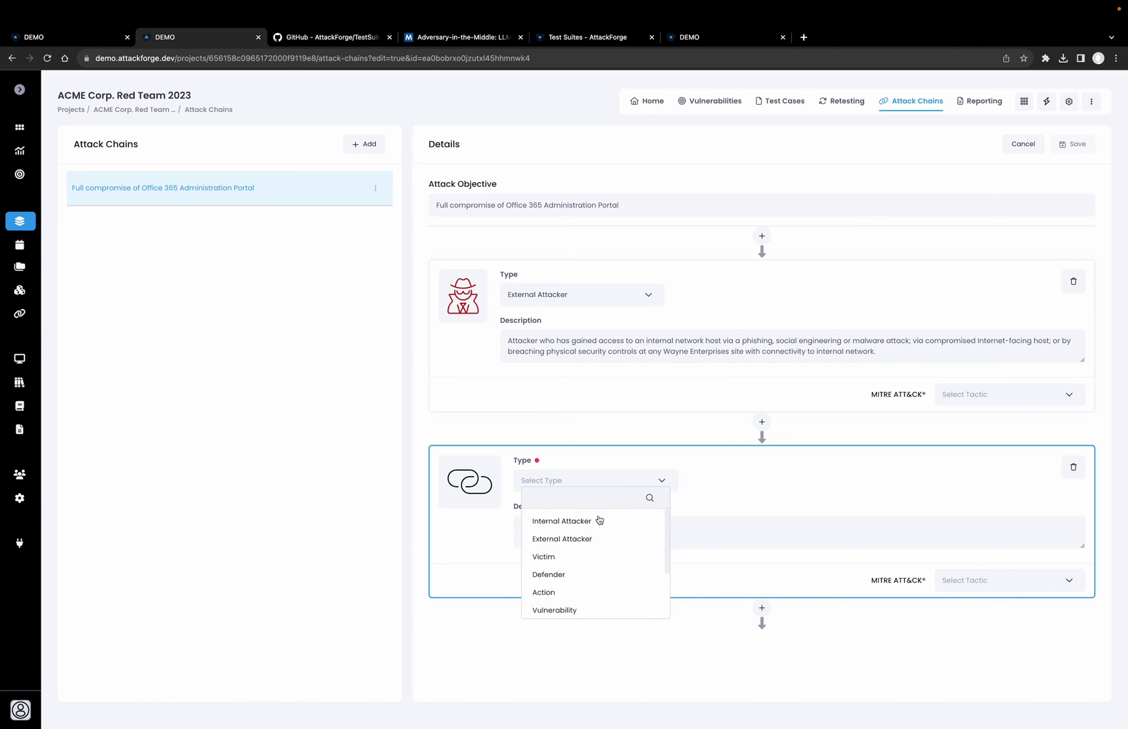
left_click(564, 593)
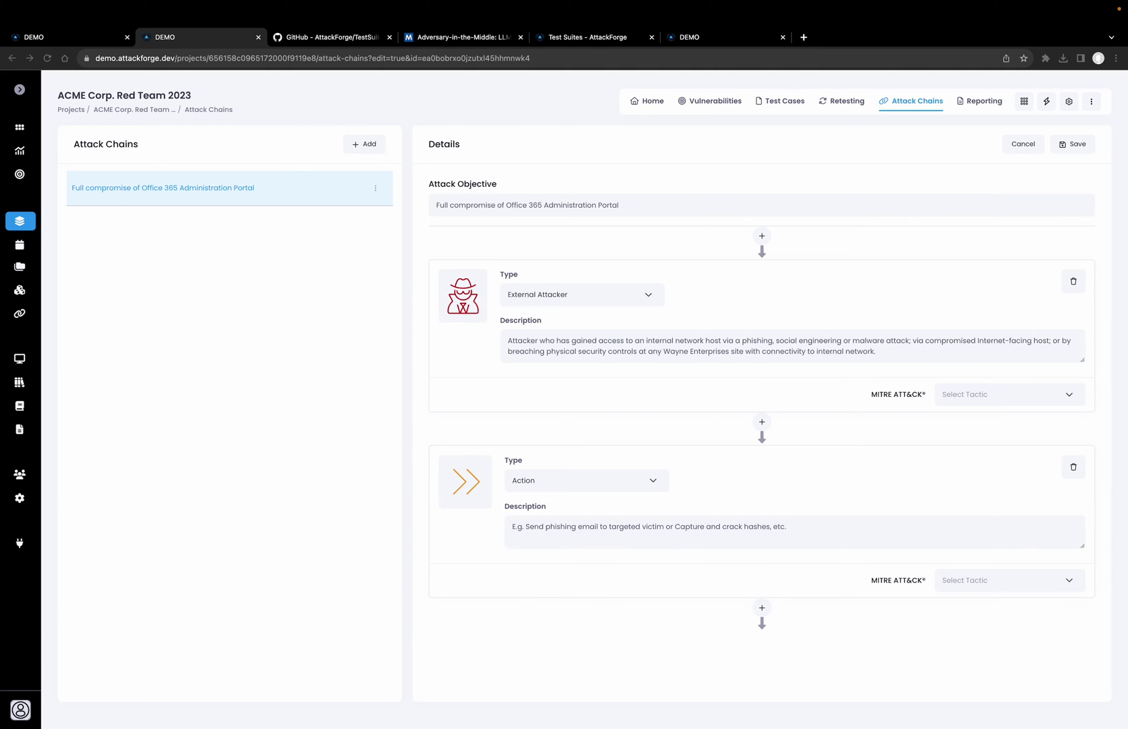
left_click(553, 526)
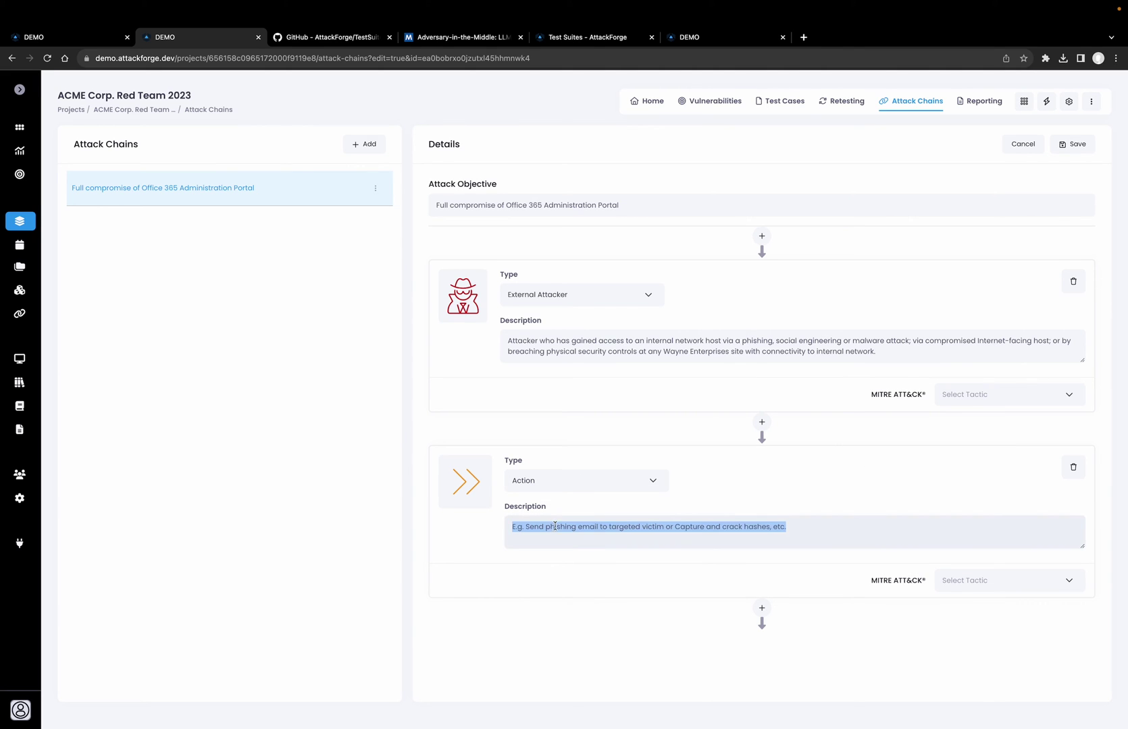
type("Collect information from internal network.")
left_click(761, 607)
Add a Vulnerability step linked to the spoofed-hostnames vulnerability.
left_click(610, 545)
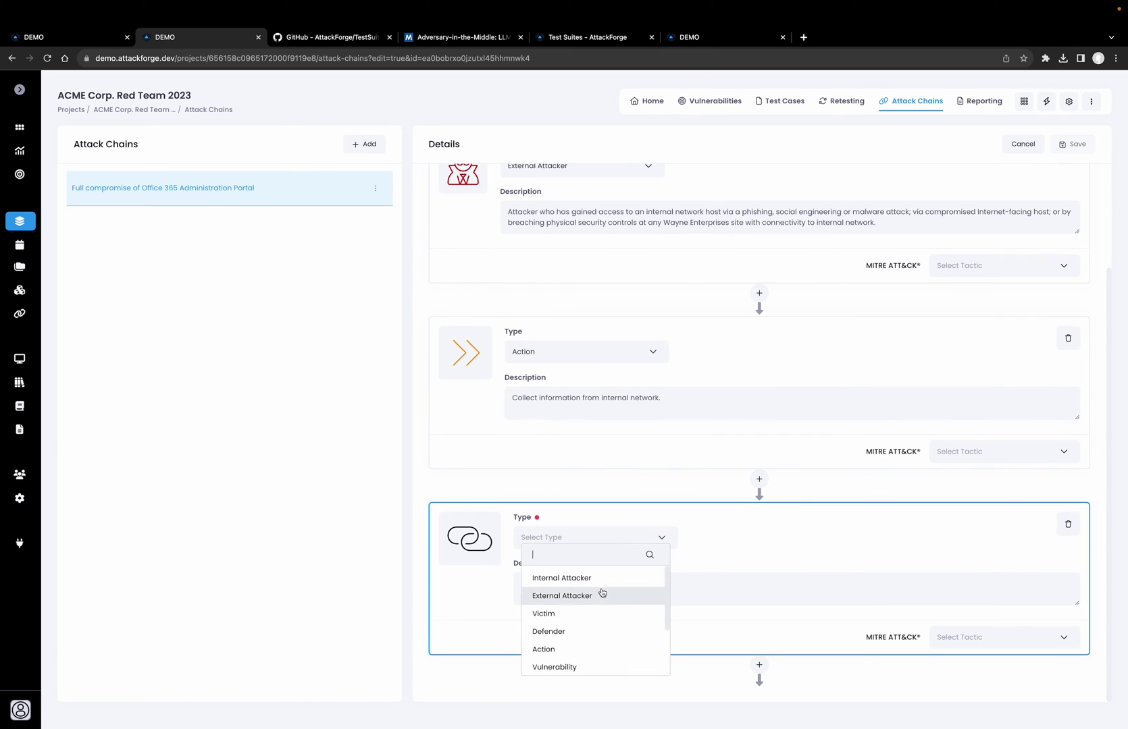
left_click(582, 668)
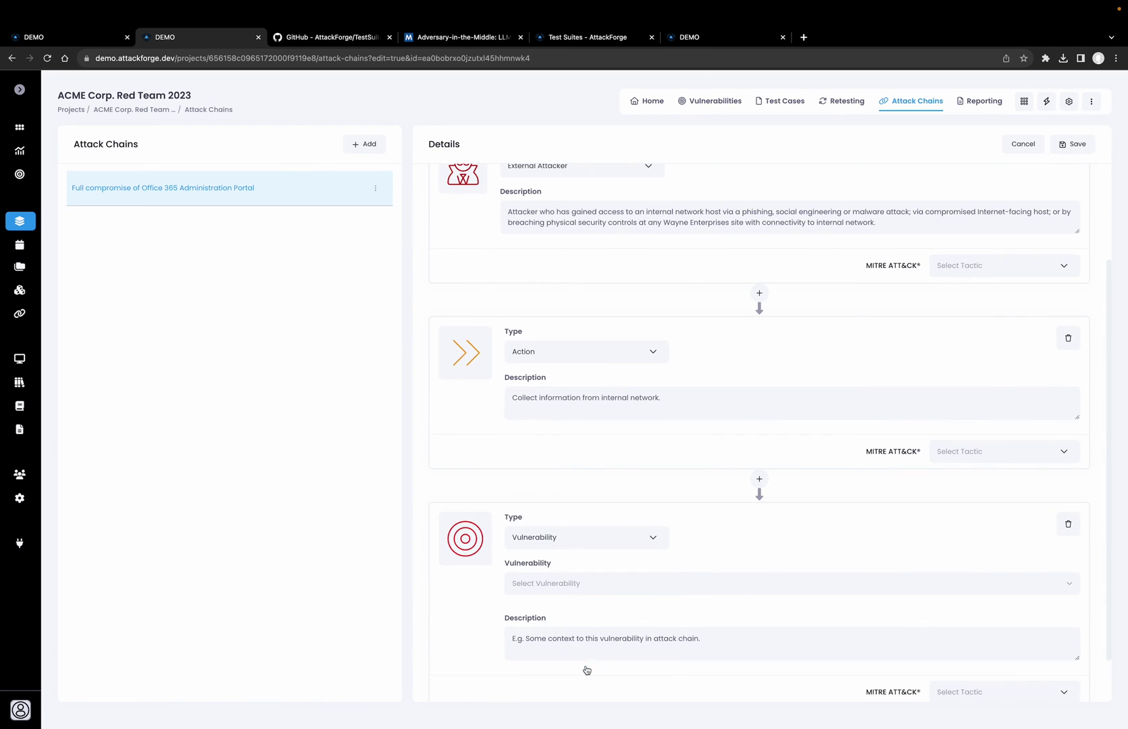
left_click(581, 585)
left_click(563, 439)
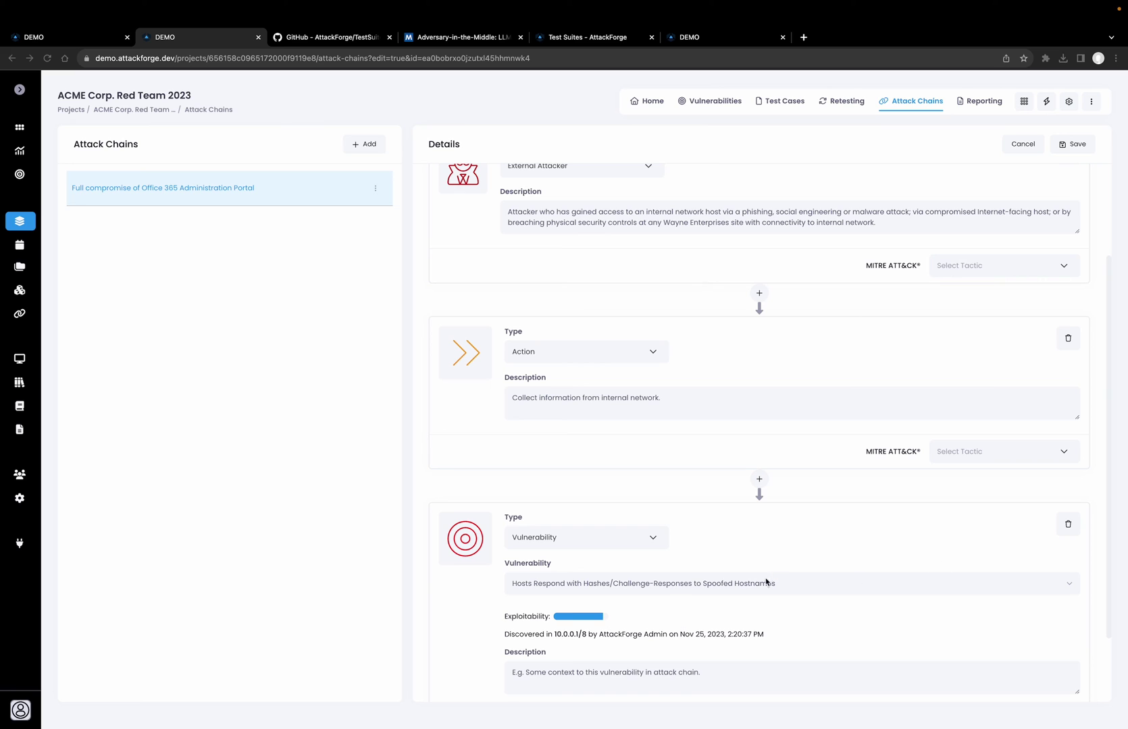
triple_click(710, 670)
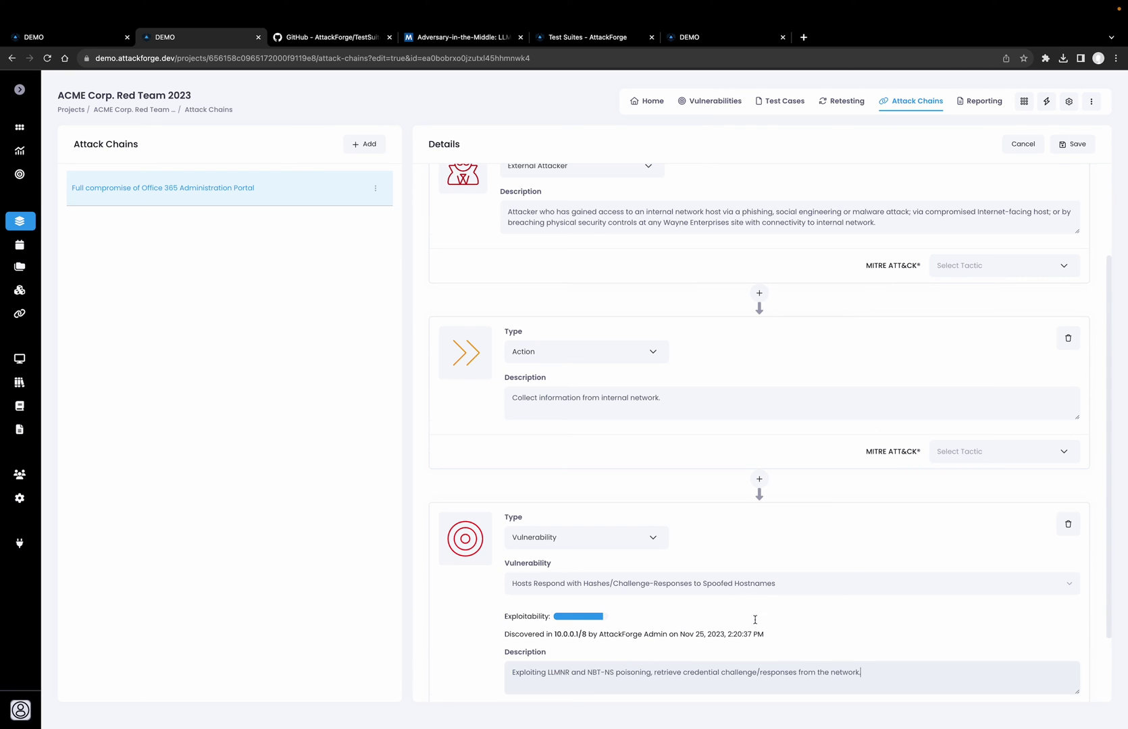
scroll(757, 624, "down", 2)
Add an Ineffective Password Complexity vulnerability step with the offline password-cracking description.
left_click(761, 667)
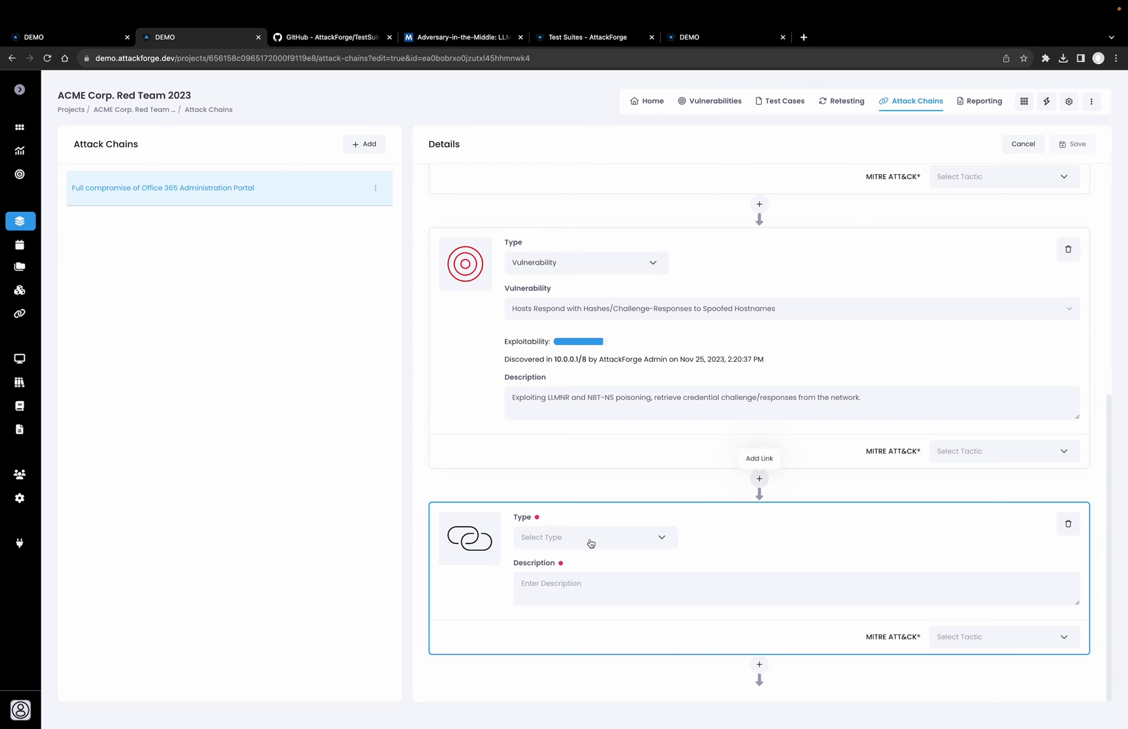
left_click(628, 537)
left_click(555, 667)
scroll(586, 587, "down", 1)
left_click(581, 530)
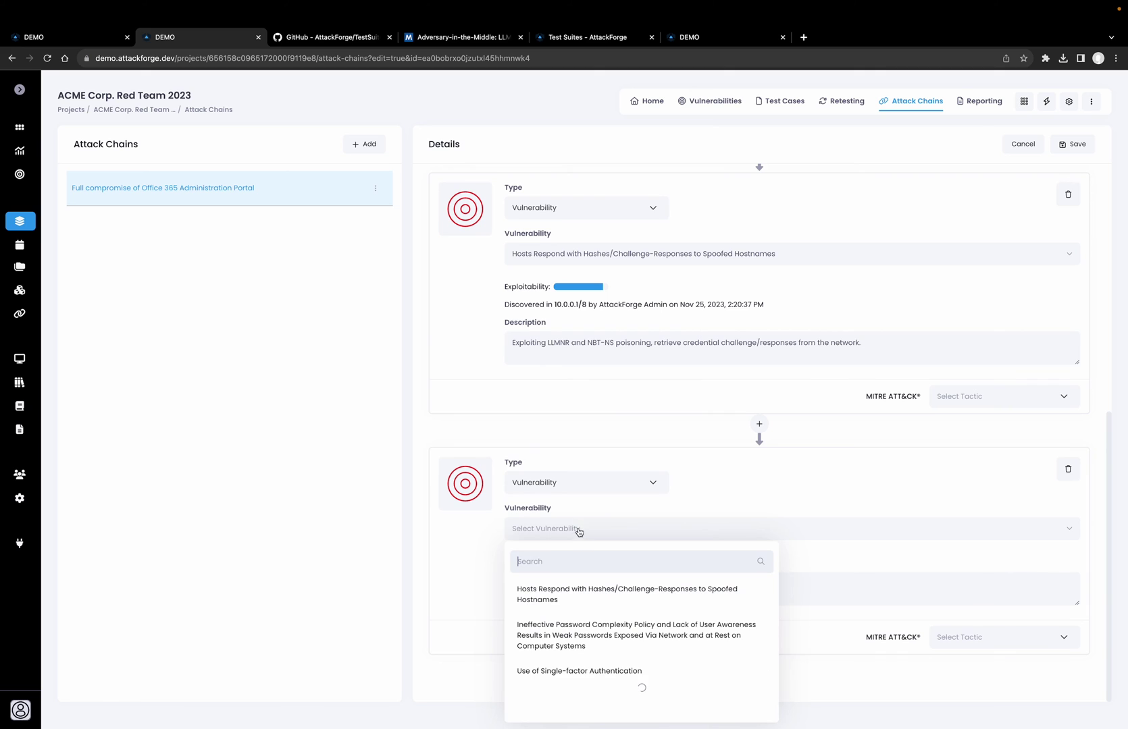
left_click(562, 624)
left_click(614, 618)
key("ctrl+v")
scroll(743, 635, "down", 1)
Add an Action step describing the search for credential reuse.
left_click(759, 668)
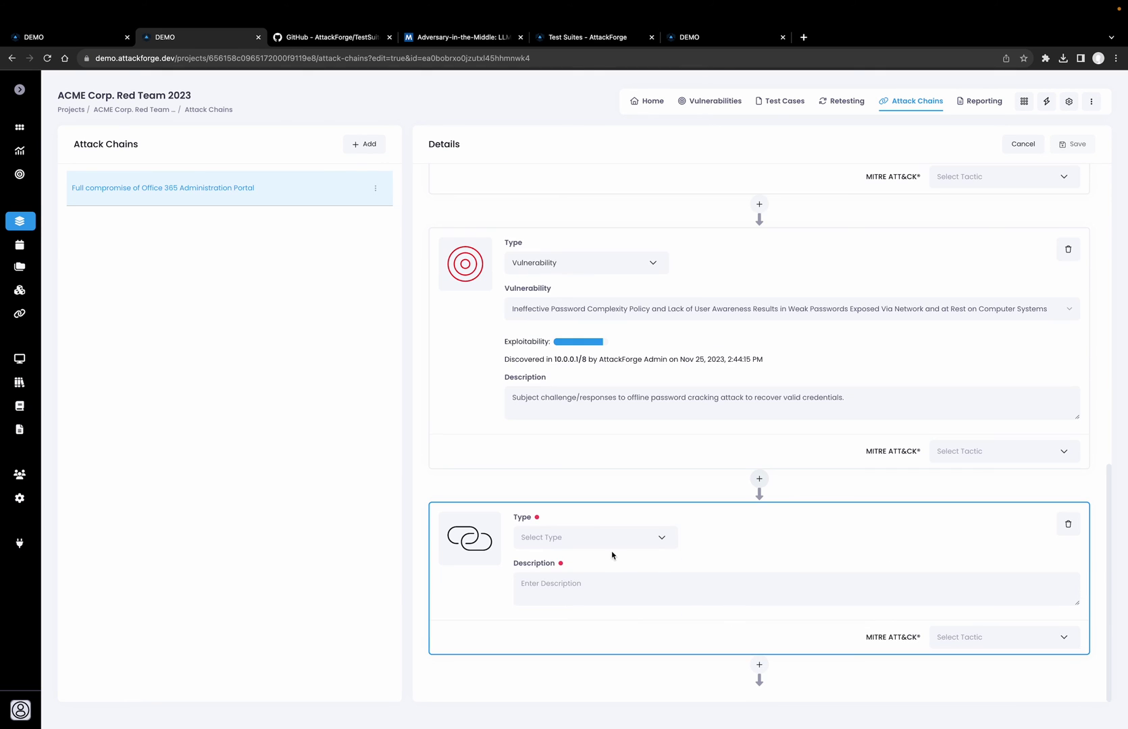
left_click(603, 543)
left_click(579, 649)
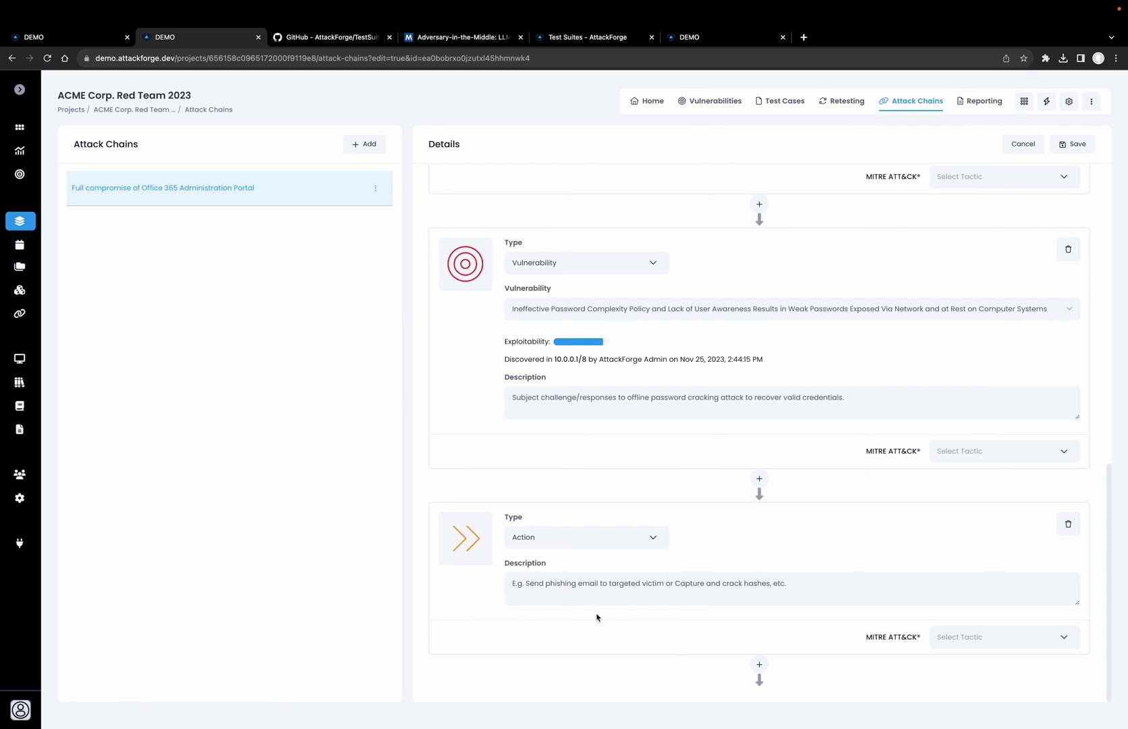
triple_click(611, 592)
key("ctrl+v")
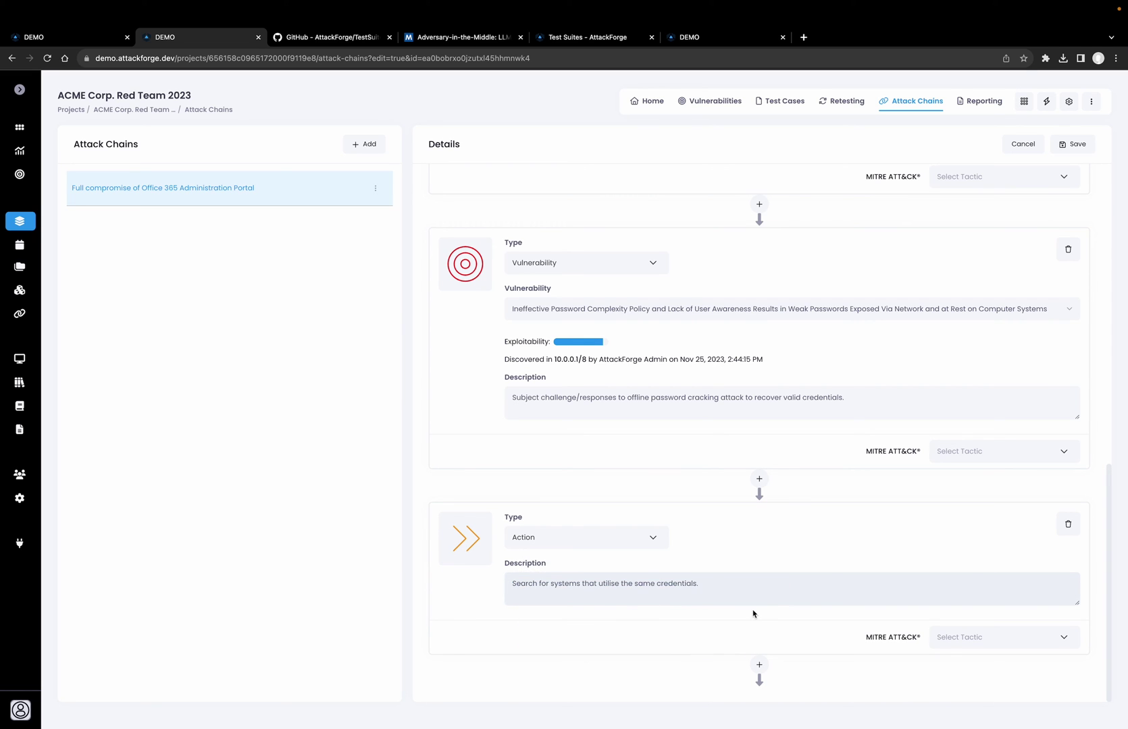
Add a Use of Single-factor Authentication vulnerability step with the critical-systems access description.
left_click(759, 667)
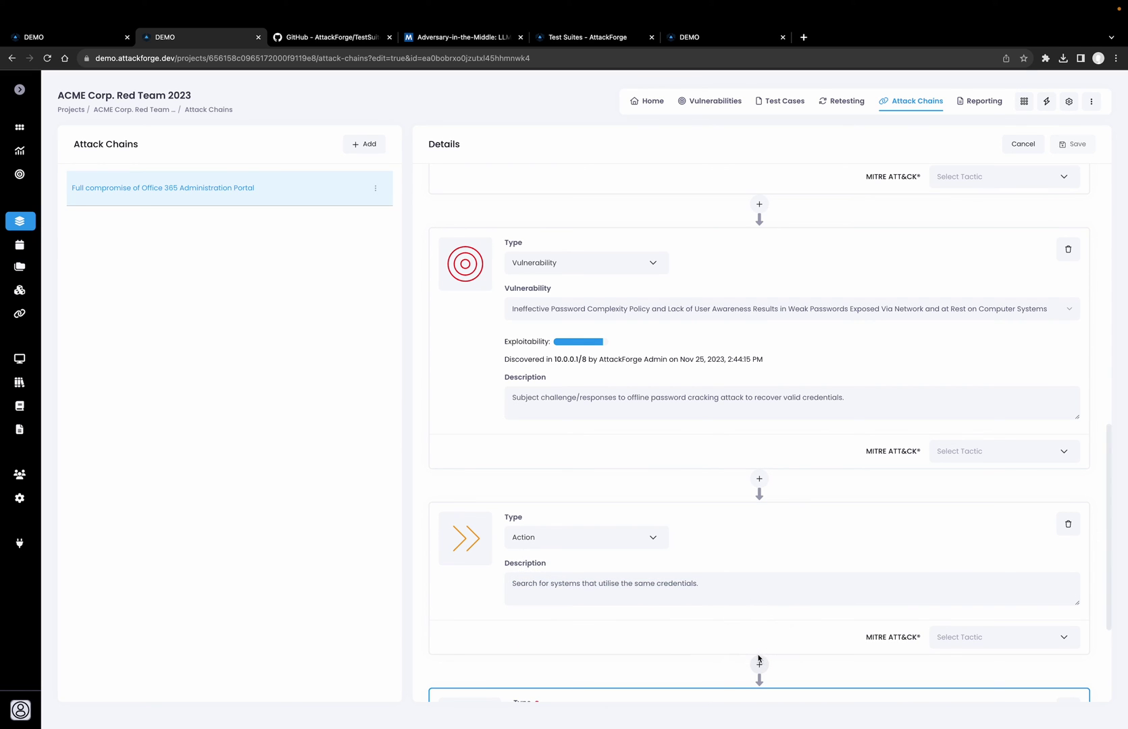
scroll(801, 610, "down", 3)
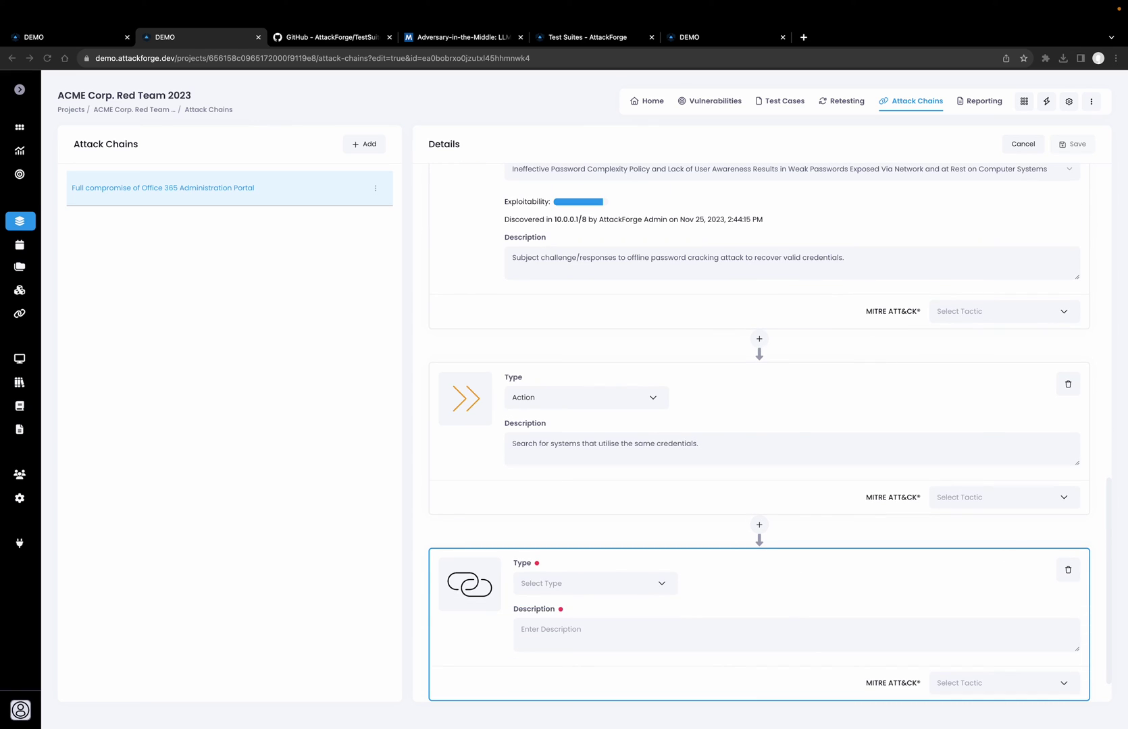
left_click(602, 588)
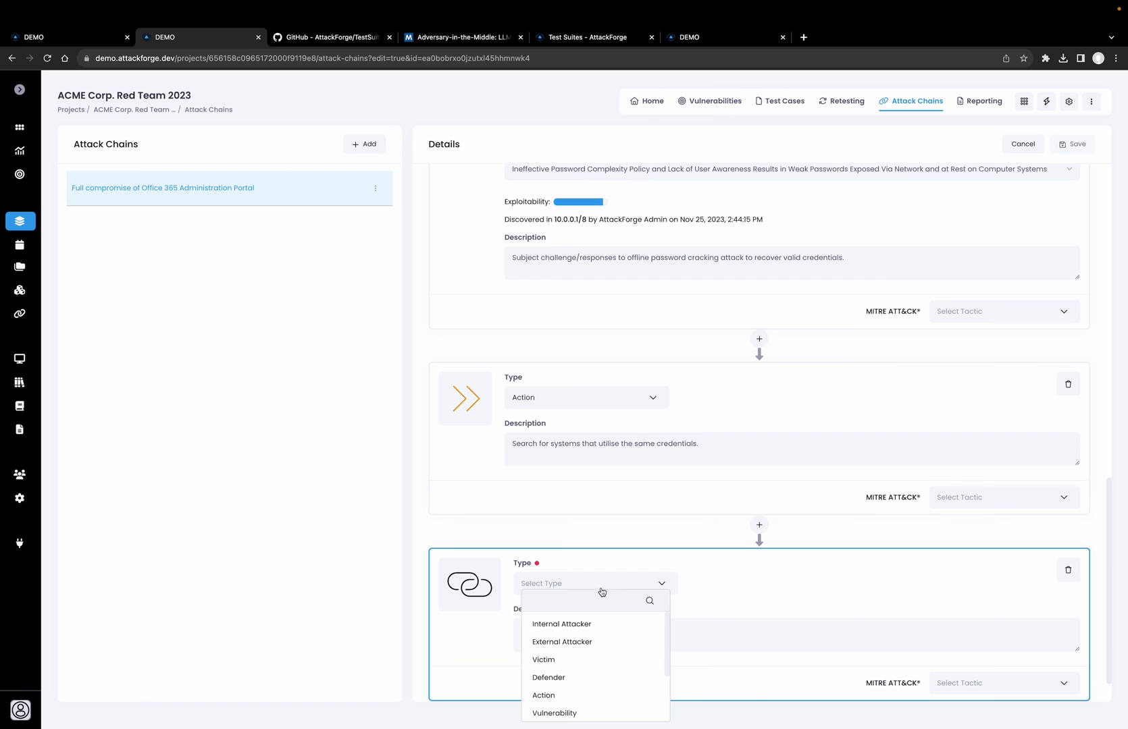
left_click(571, 713)
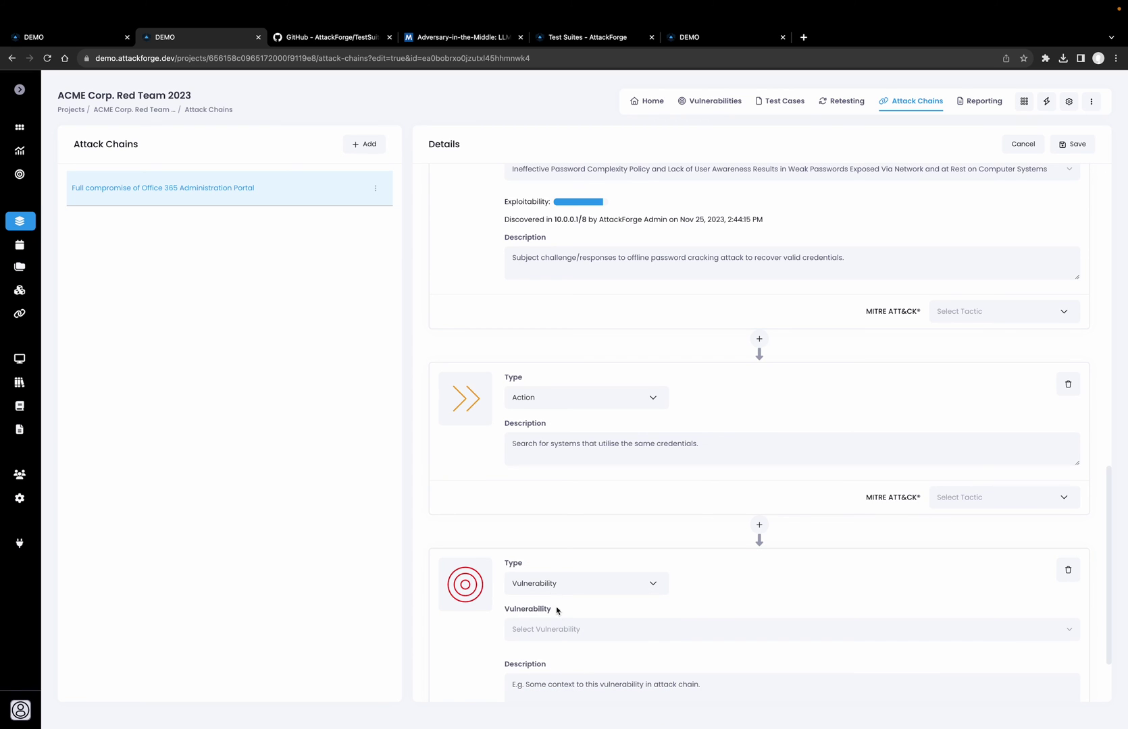
left_click(558, 629)
left_click(630, 573)
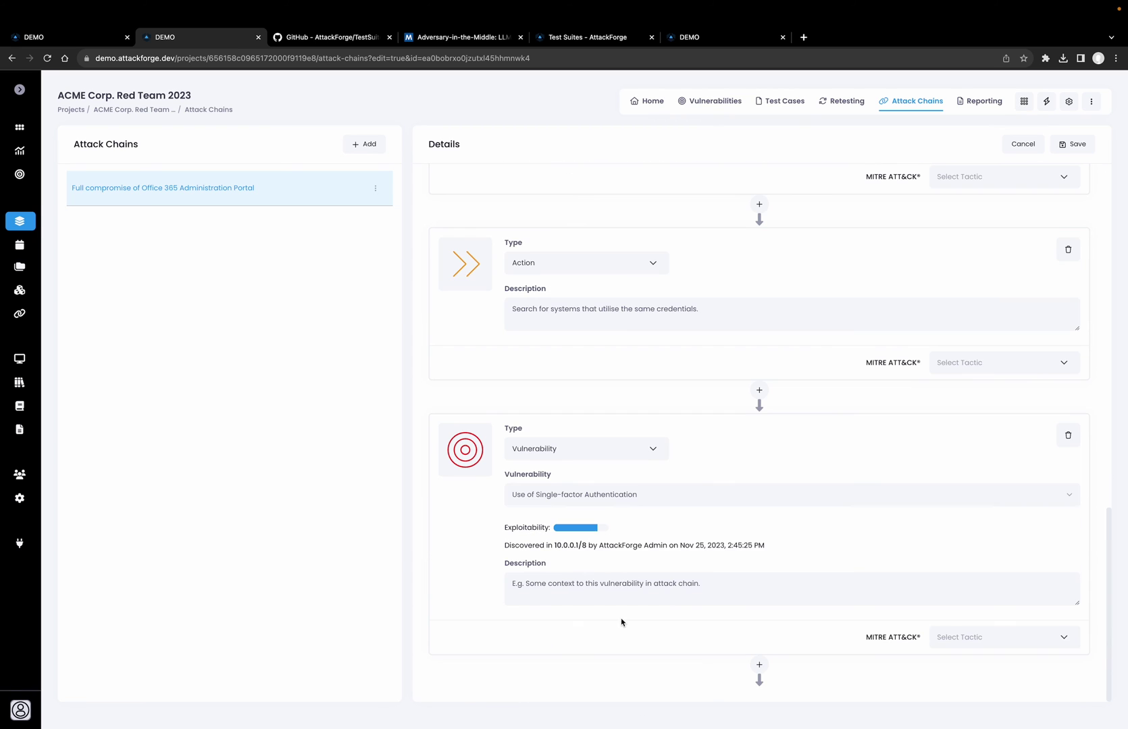
left_click(613, 588)
key("ctrl+v")
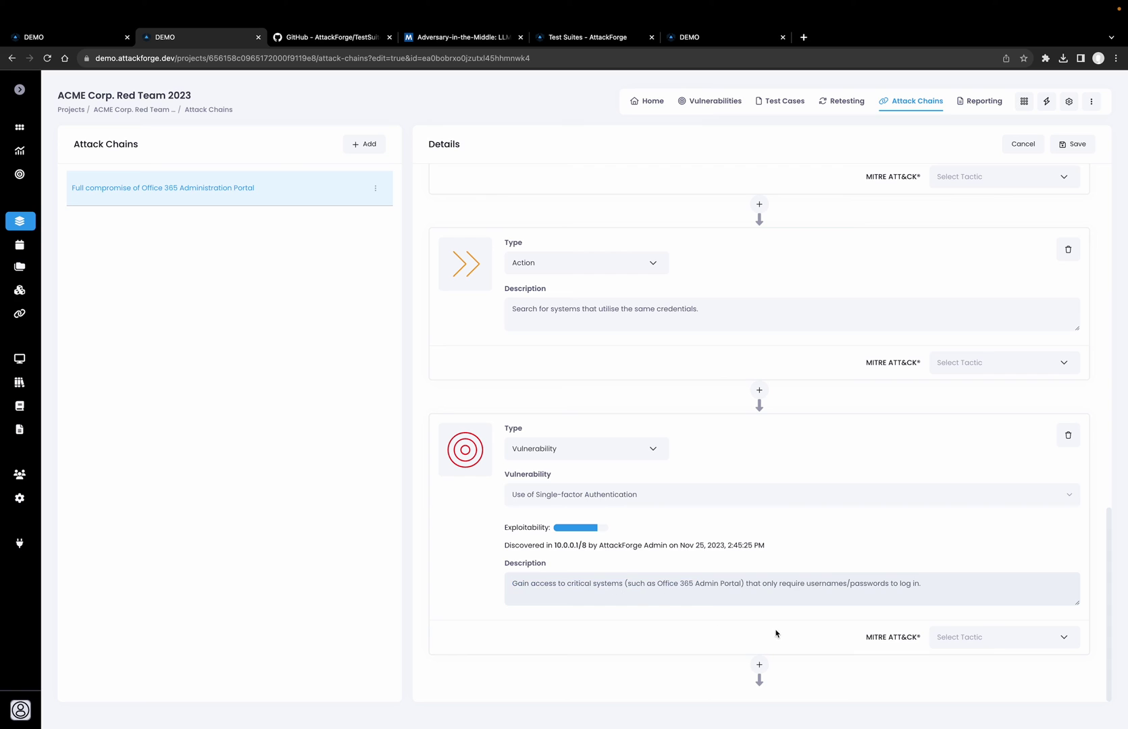
Add a final Flag Captured step describing full compromise of the Office 365 administration portal.
left_click(760, 665)
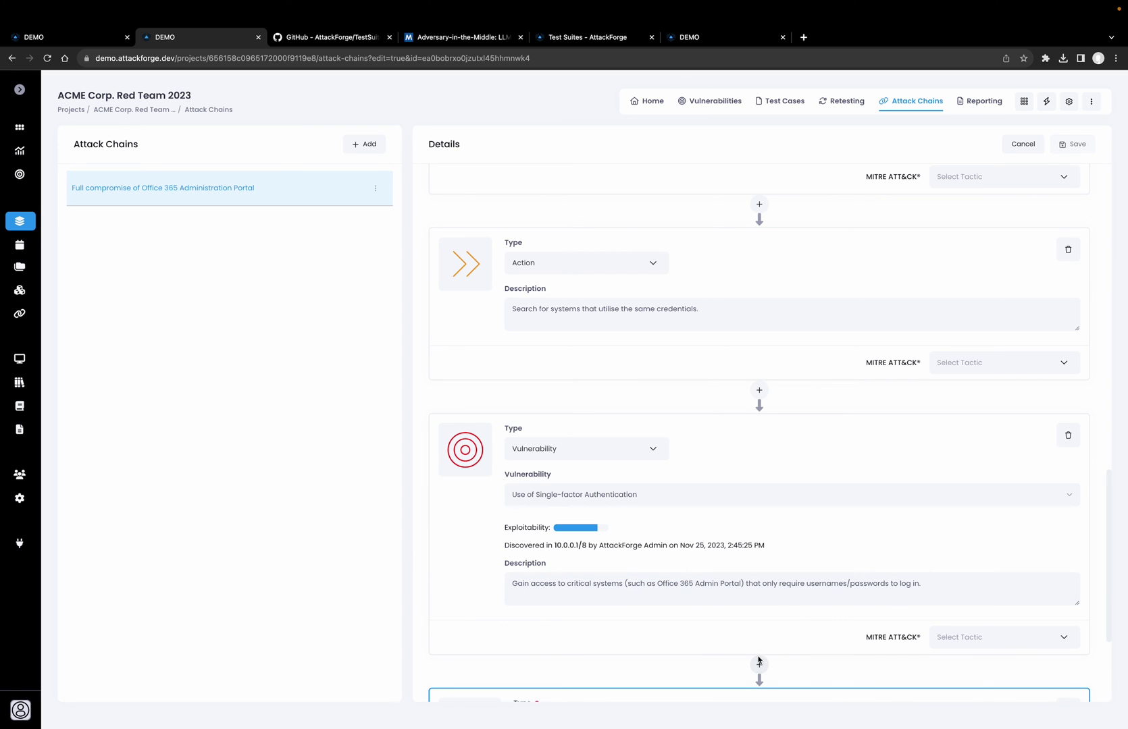
scroll(760, 665, "down", 2)
scroll(623, 544, "down", 1)
left_click(623, 541)
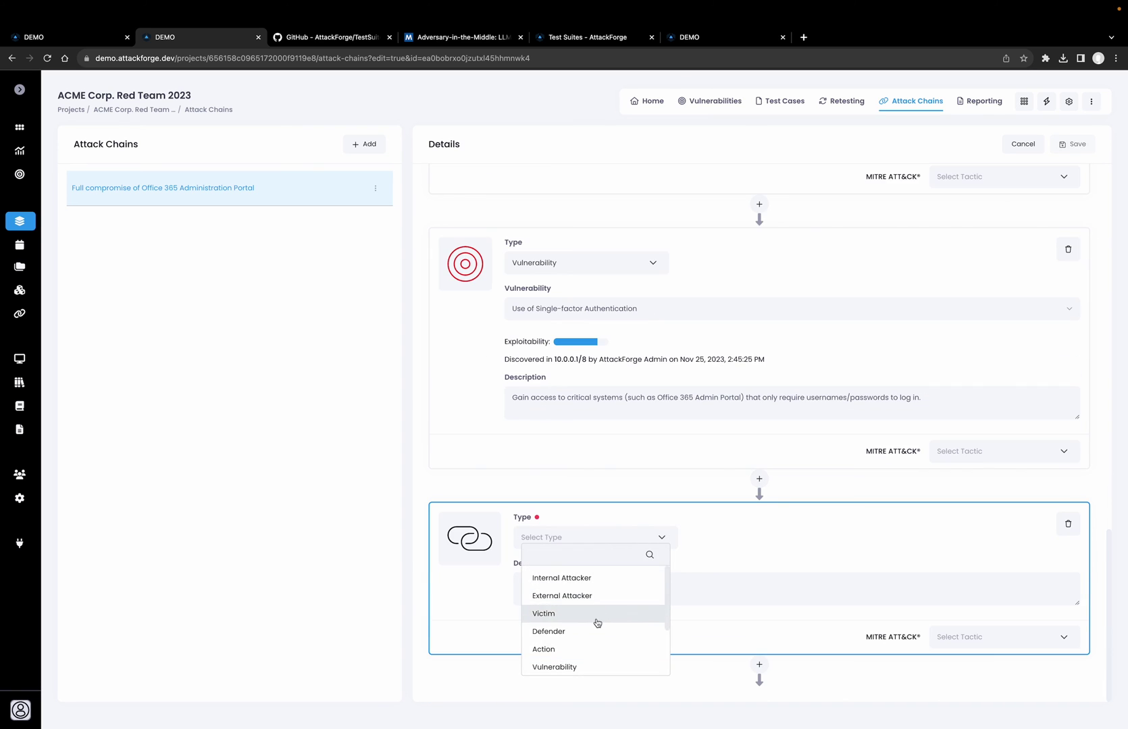
scroll(597, 622, "down", 2)
left_click(579, 662)
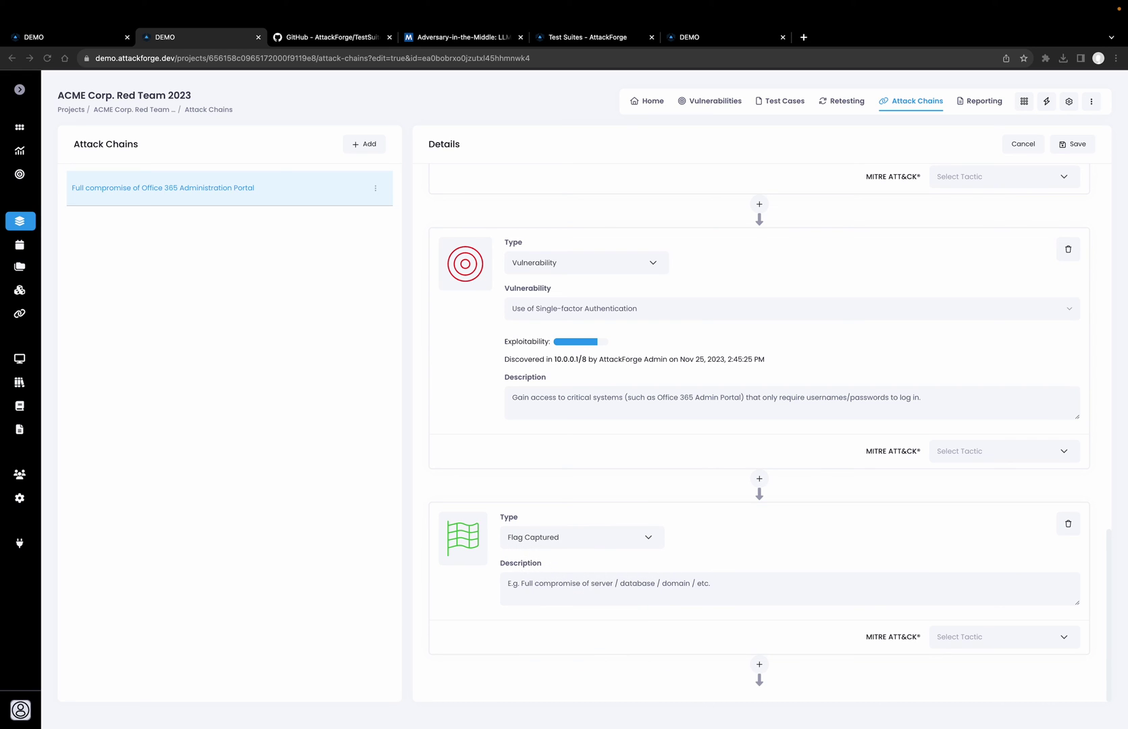
triple_click(666, 580)
type("Full compromise of Office 365 administration portal.")
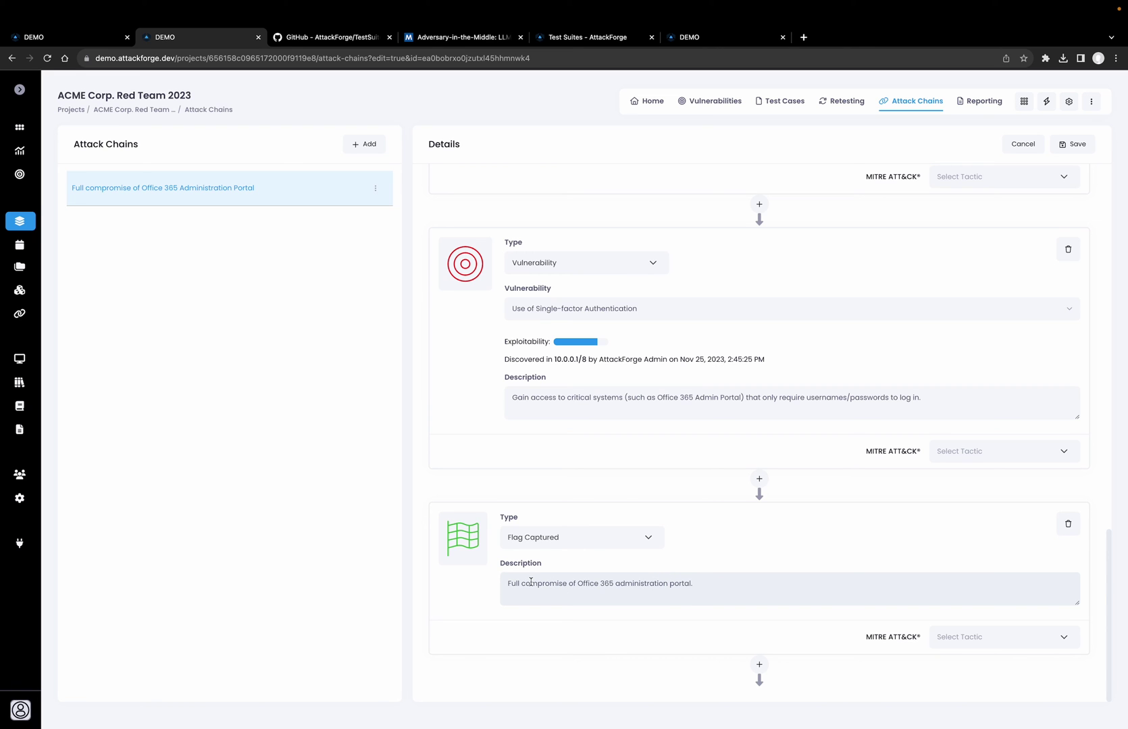
Review the finished chain and save the attack chain.
scroll(625, 480, "up", 6)
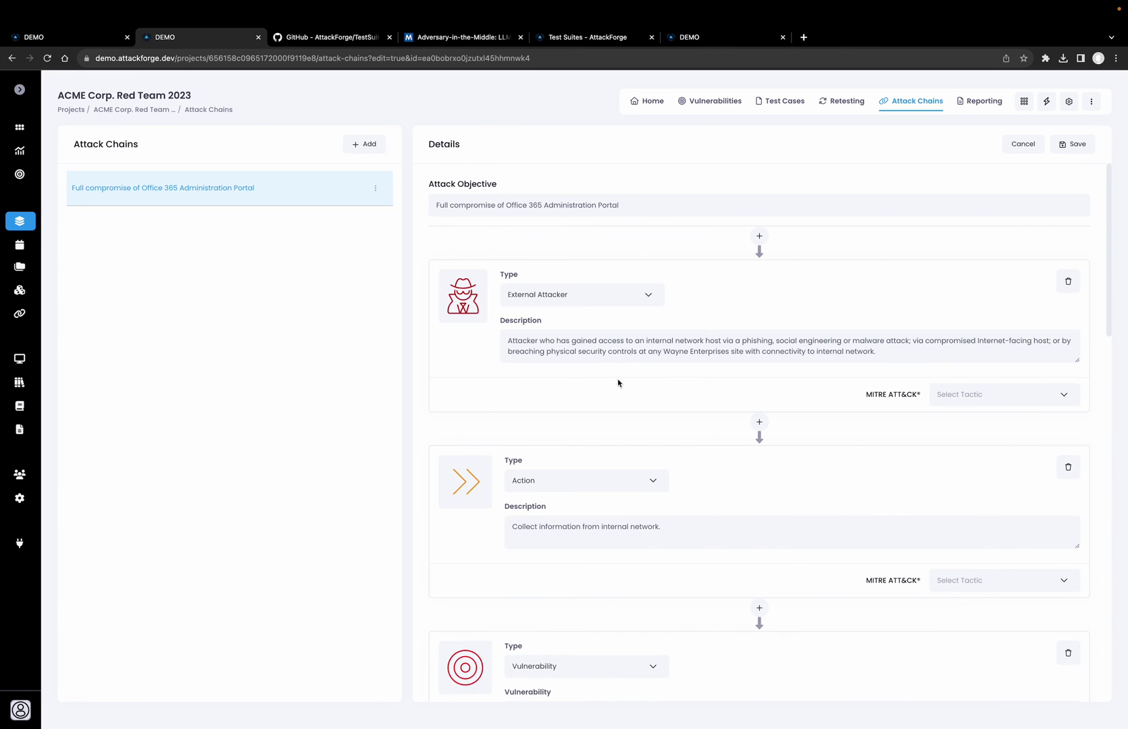
scroll(535, 322, "down", 3)
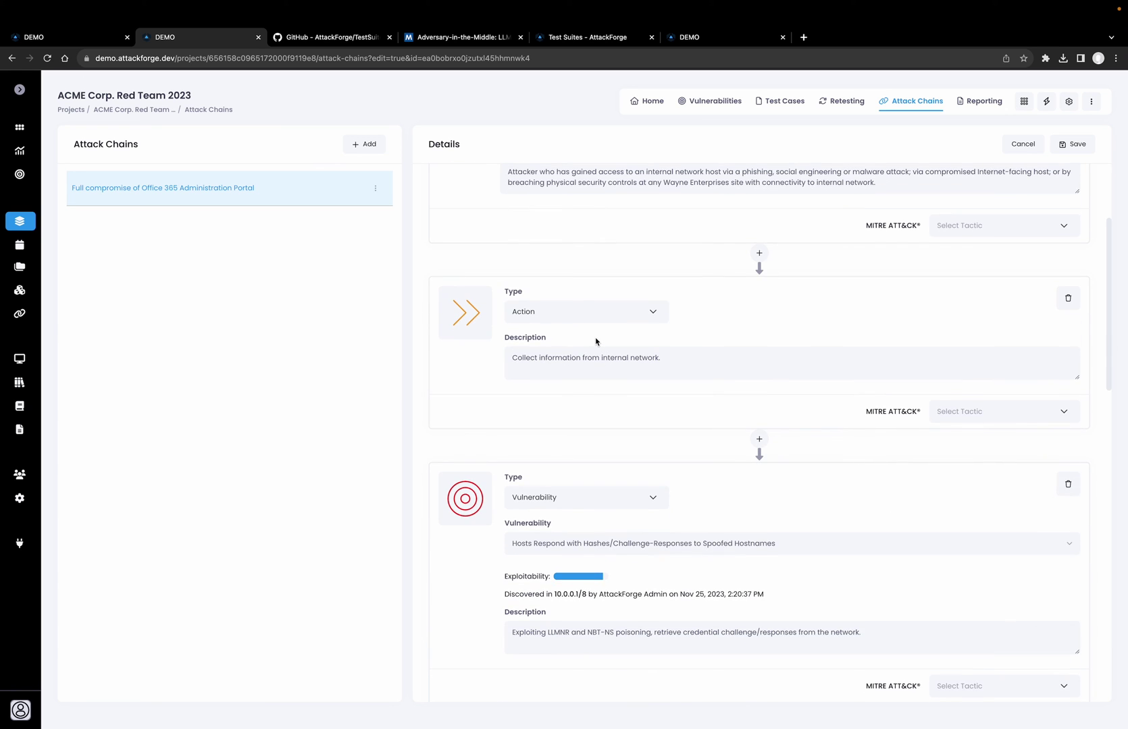
scroll(595, 341, "down", 5)
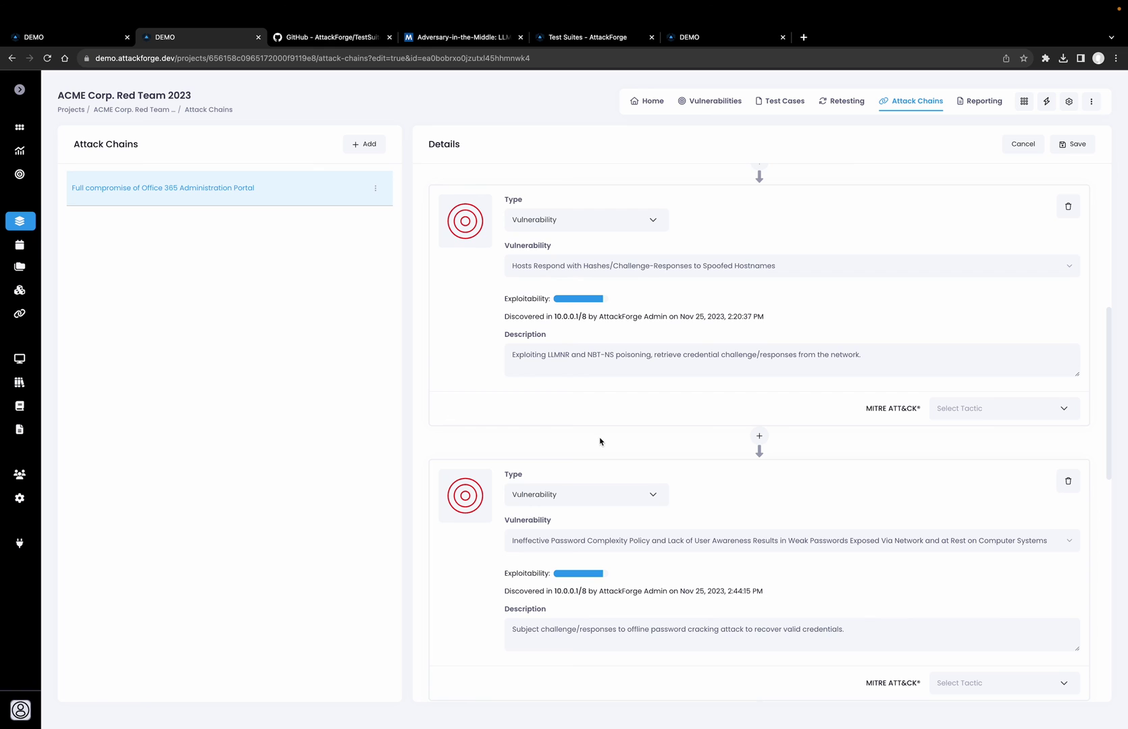
scroll(599, 441, "down", 13)
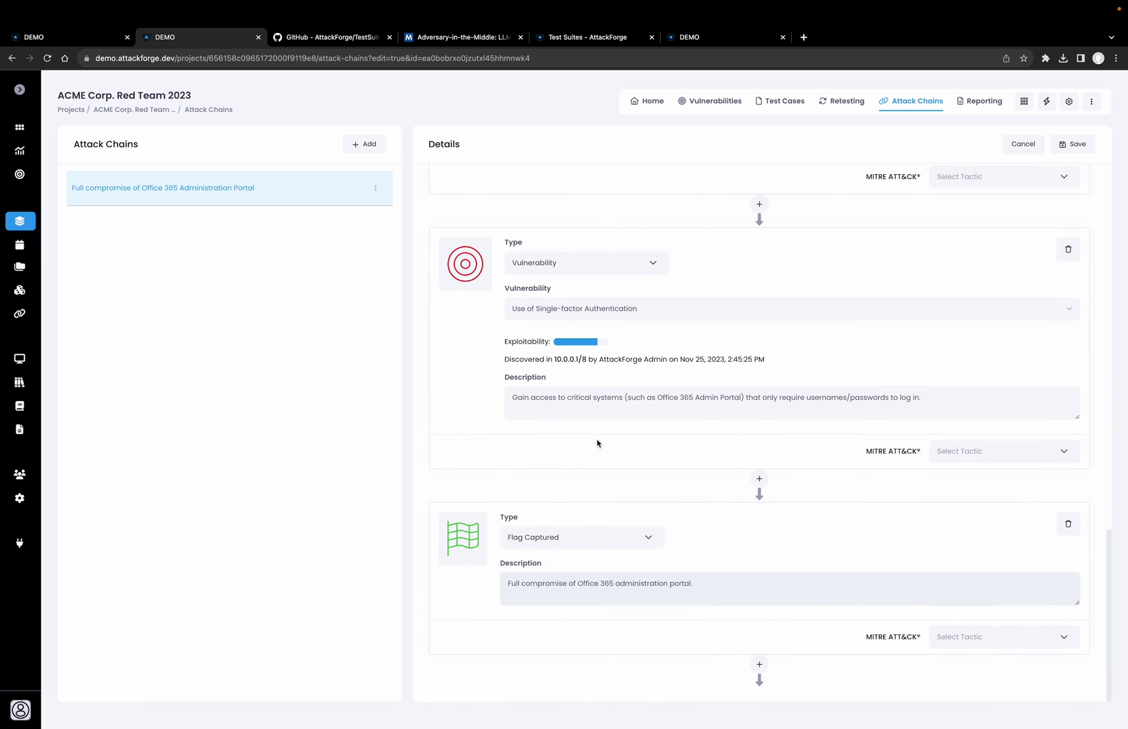
left_click(1073, 146)
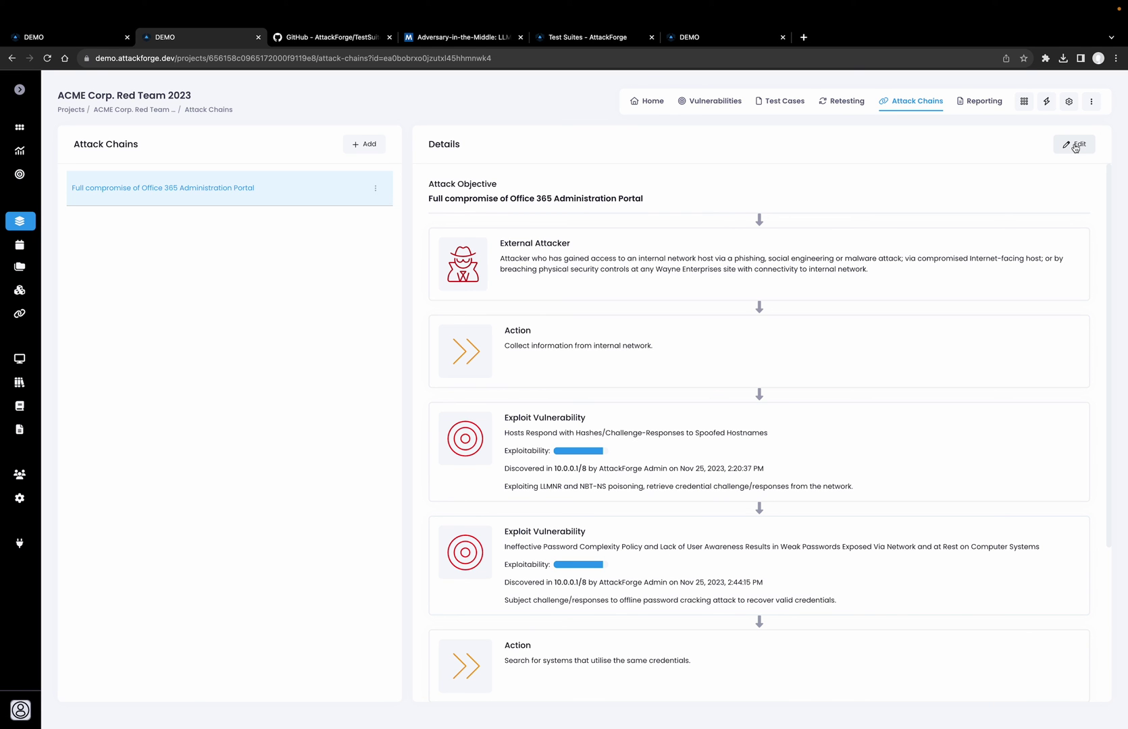
On the project's Reporting page, open Custom Reports and browse the report template list.
left_click(985, 103)
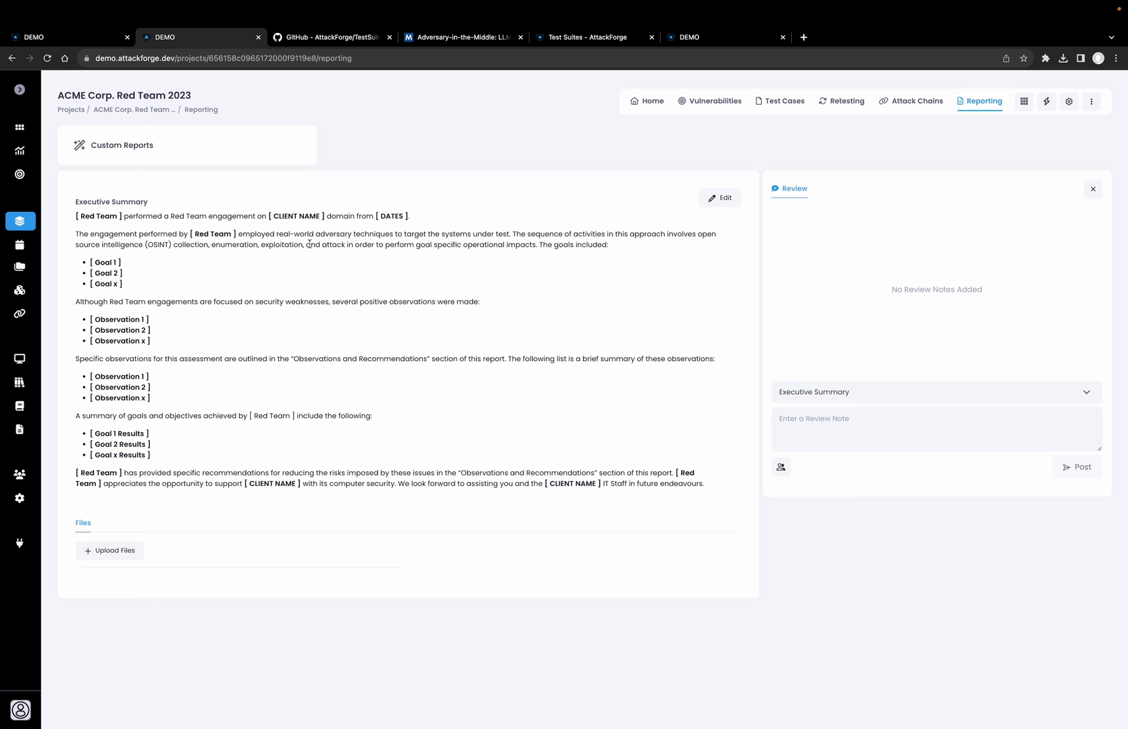
left_click(236, 149)
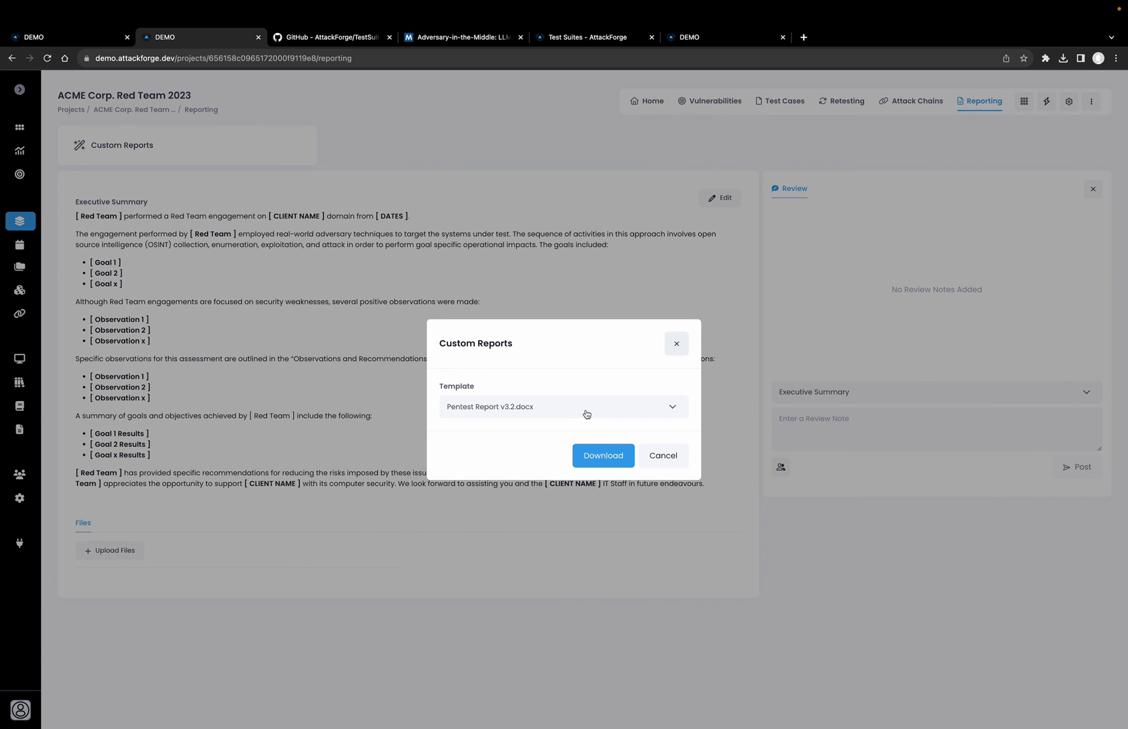
left_click(583, 413)
scroll(549, 479, "down", 1)
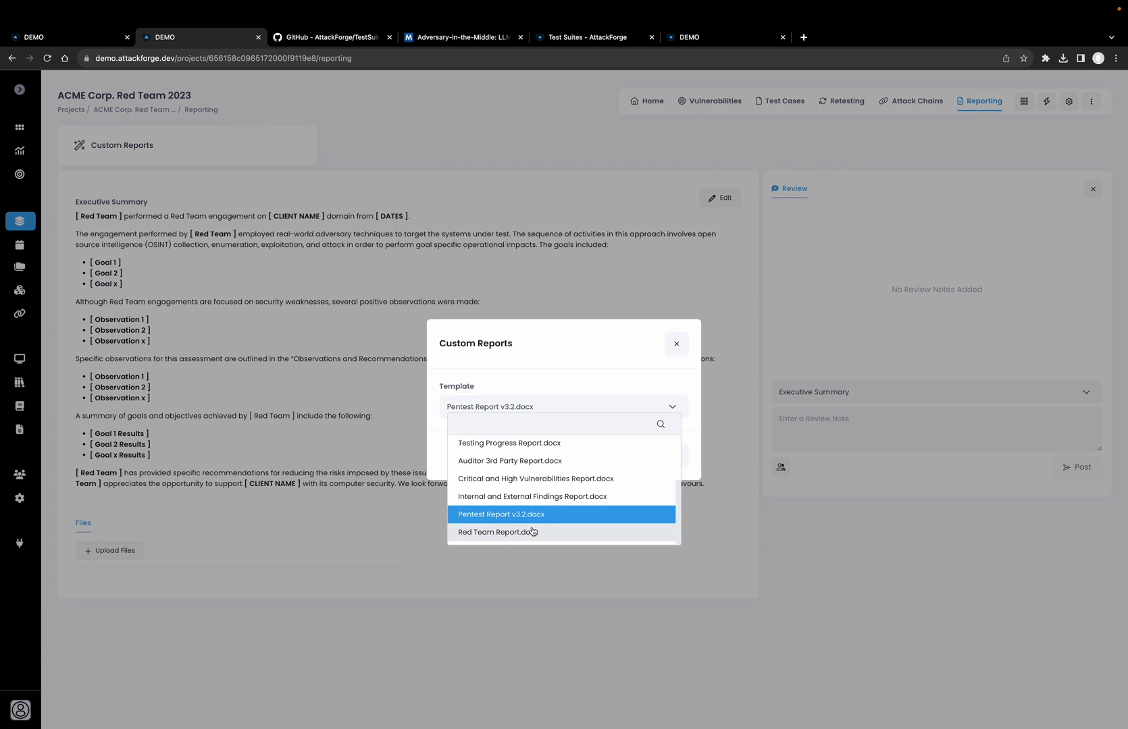